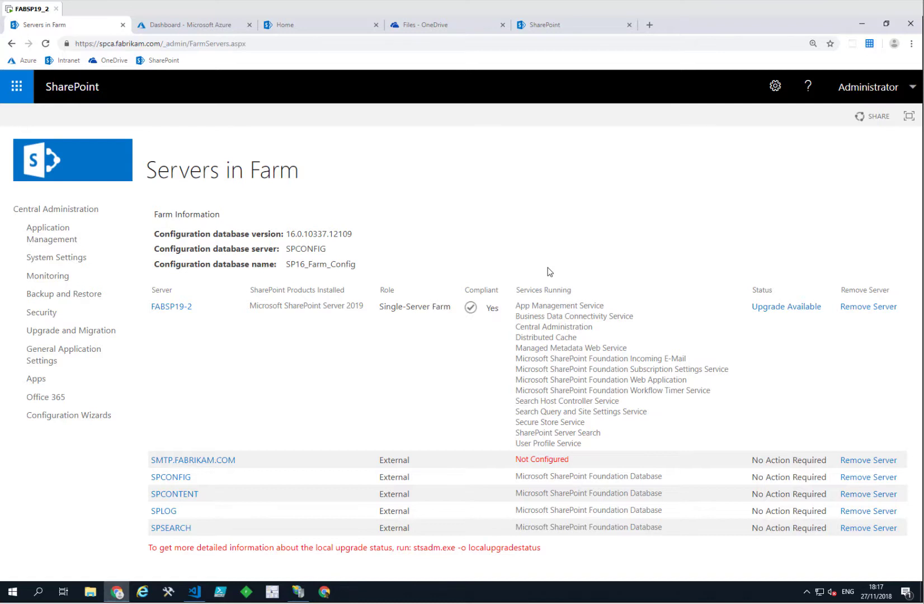
Review the SharePoint Intranet and SharePoint OneDrive web applications in Central Administration's list of web applications.
click(53, 237)
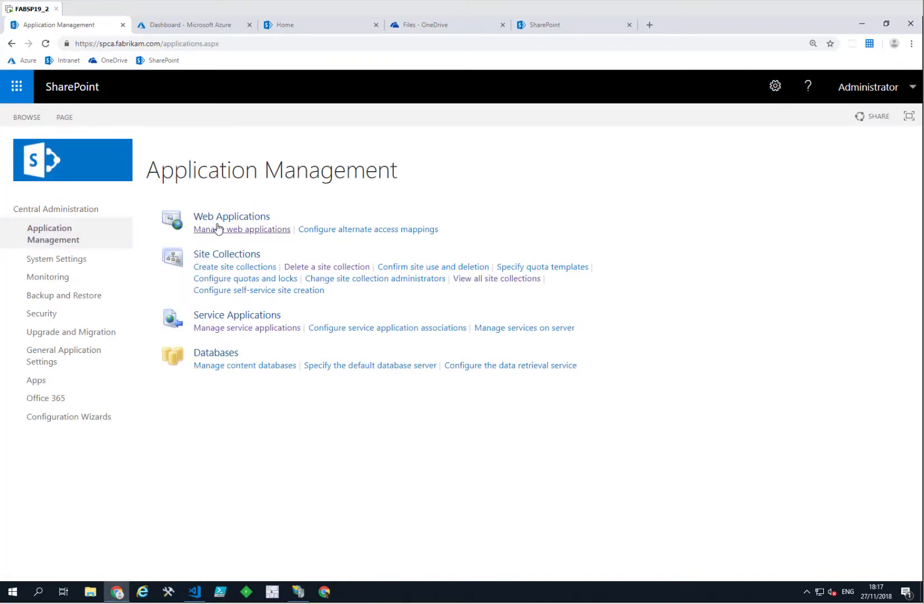
click(218, 229)
click(267, 230)
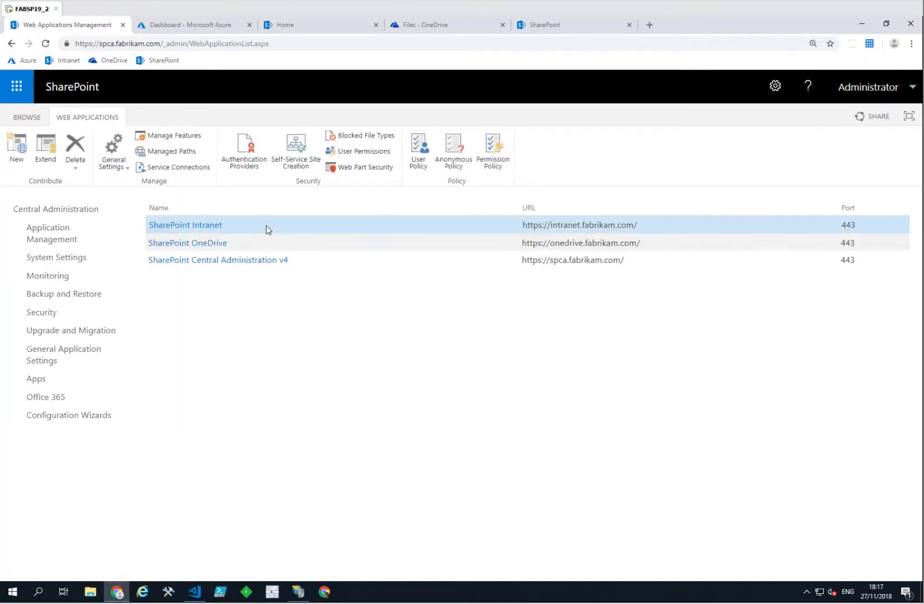
click(251, 236)
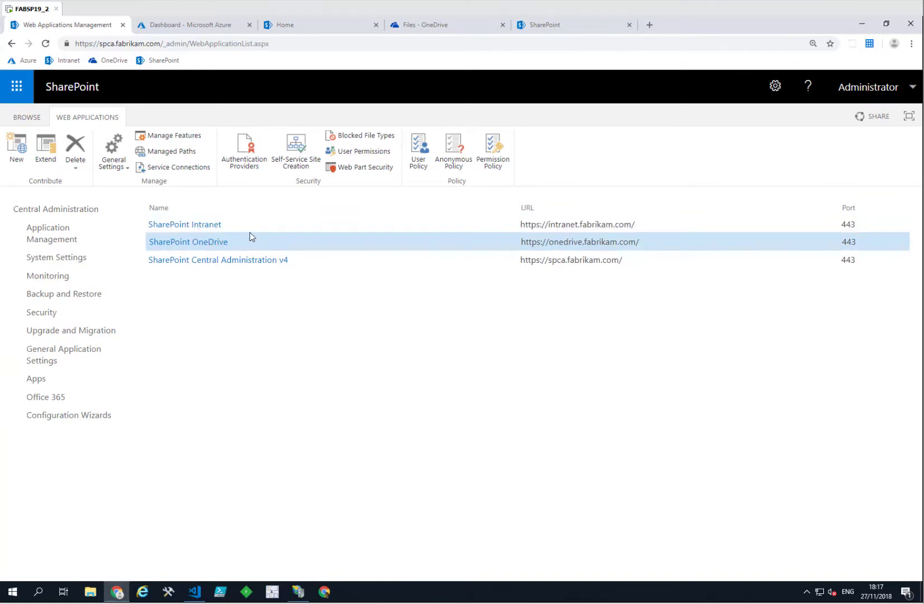
click(249, 227)
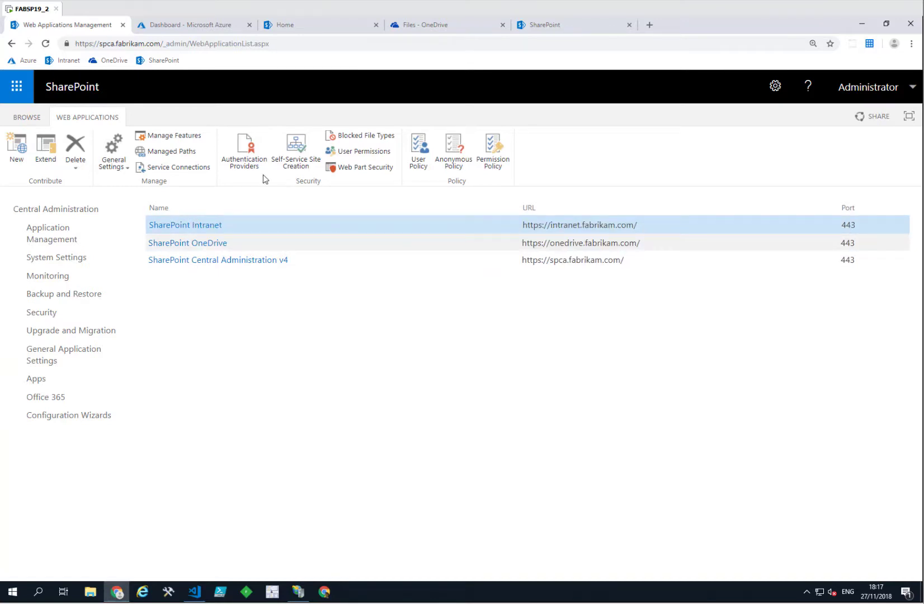
View the Intranet home page, the OneDrive files page and the SharePoint home page that are already open.
click(301, 33)
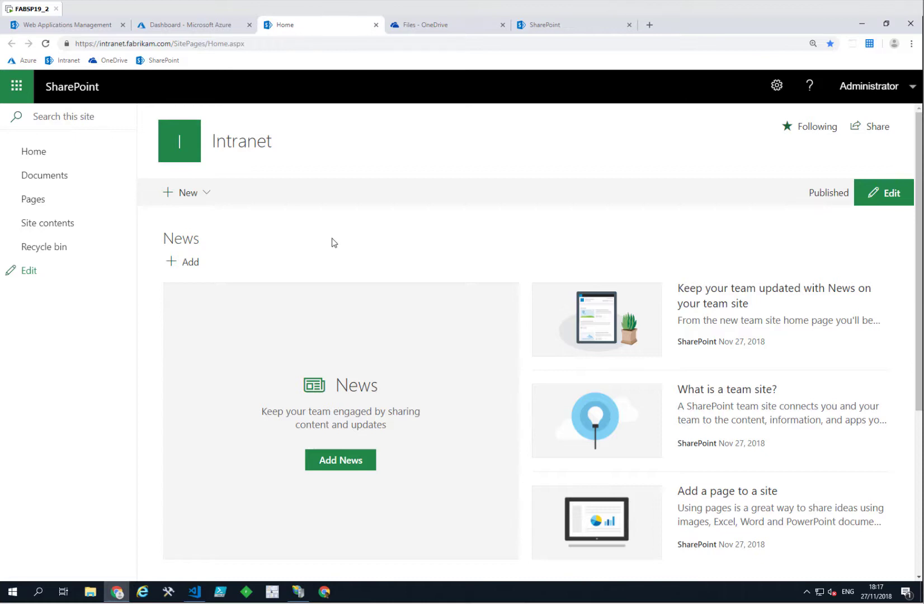
click(415, 28)
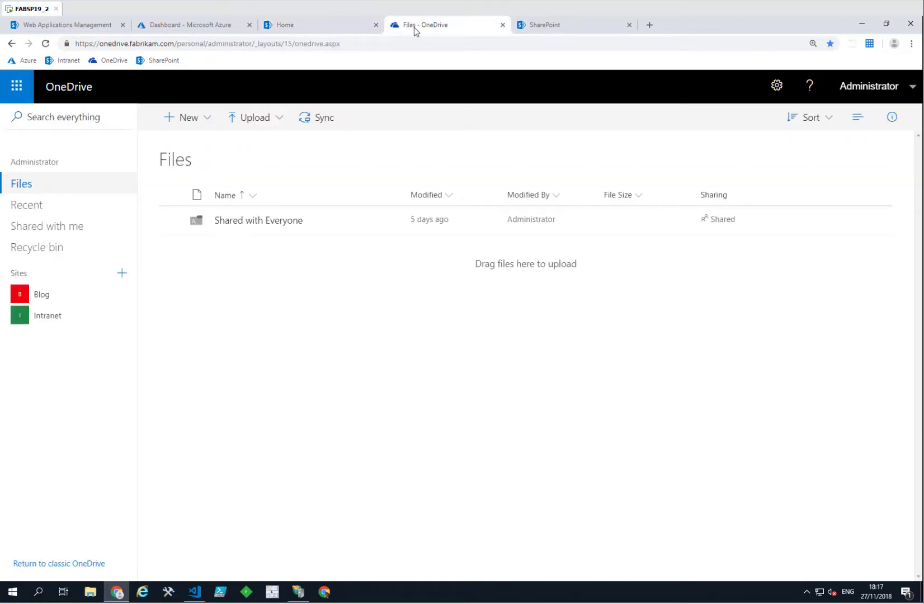
click(524, 26)
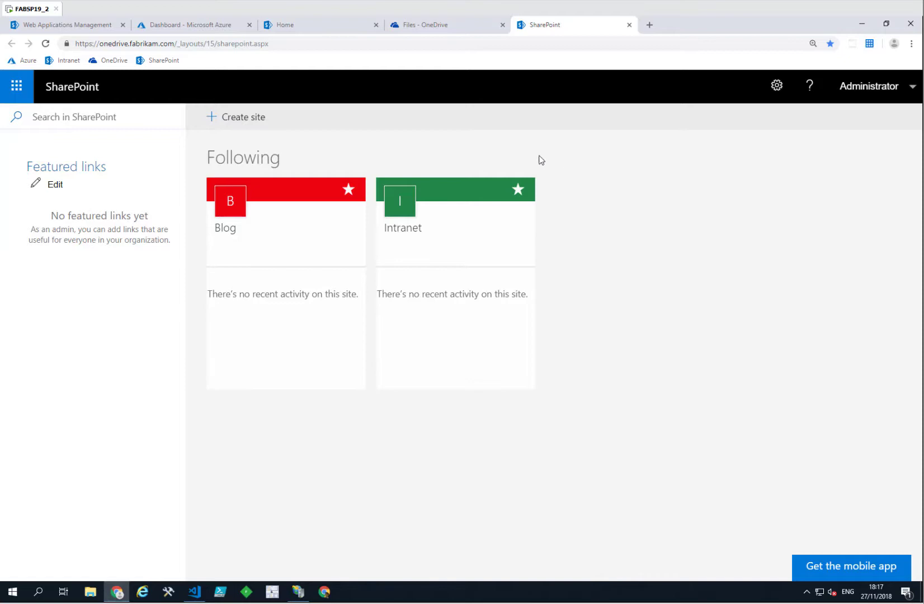
Switch to the Azure portal and start adding a new enterprise application in Azure Active Directory.
click(178, 30)
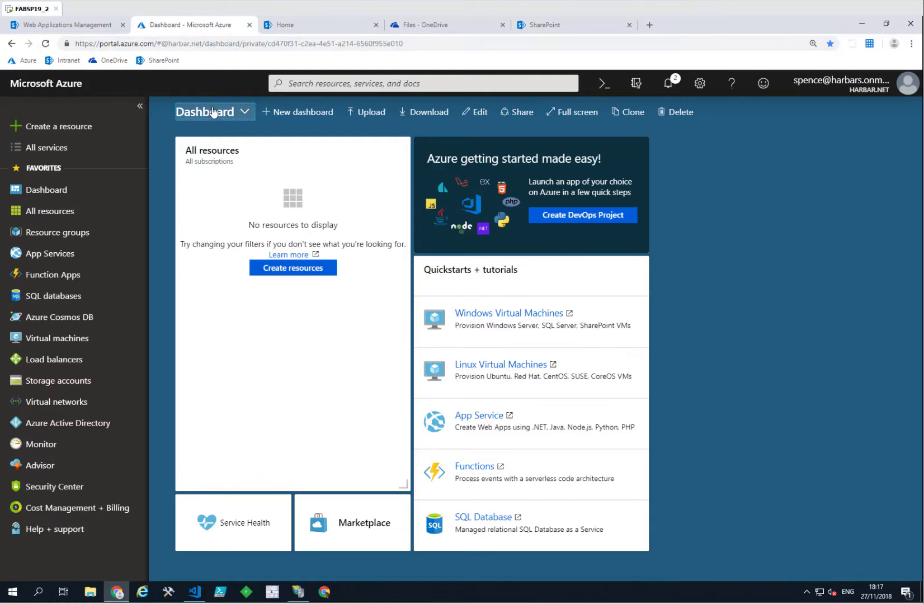
click(45, 428)
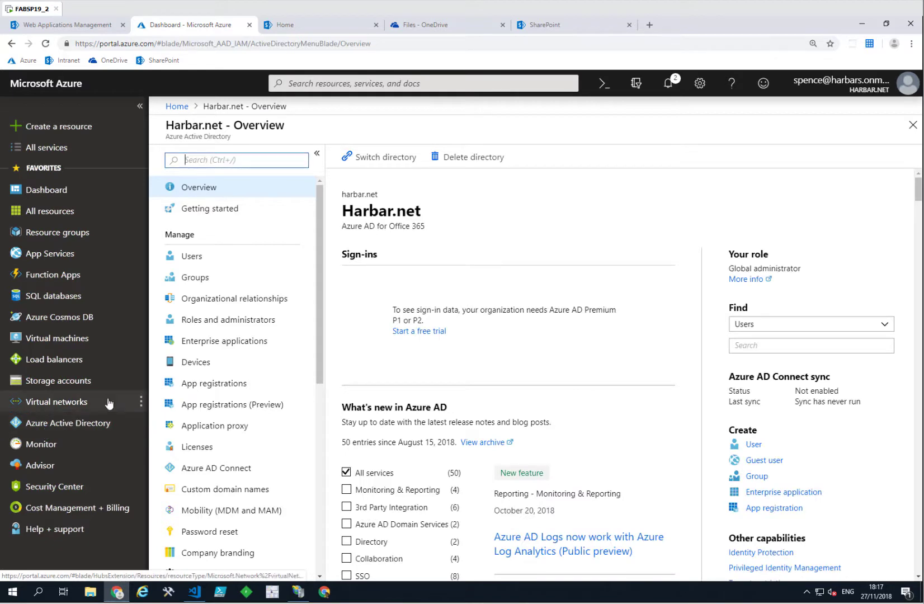
click(221, 343)
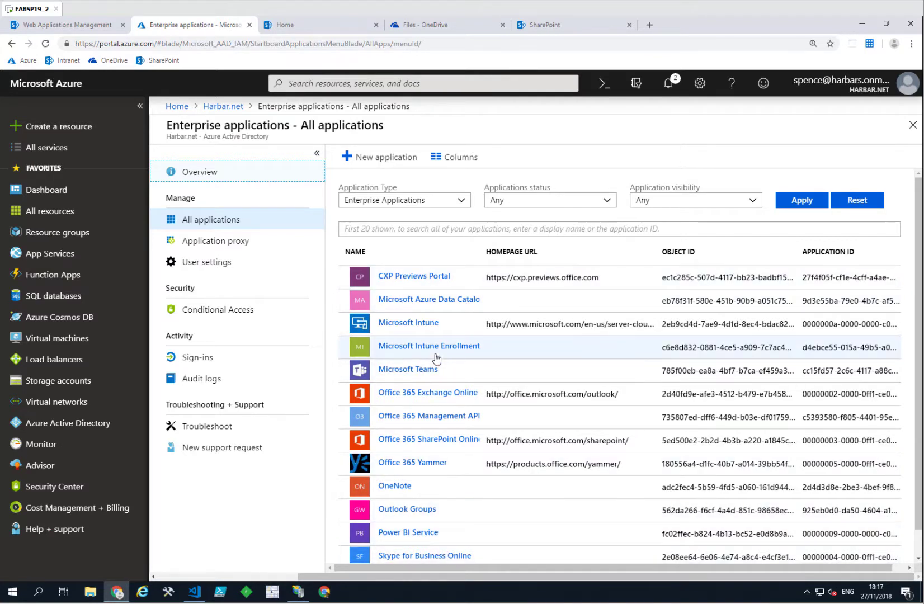
click(362, 161)
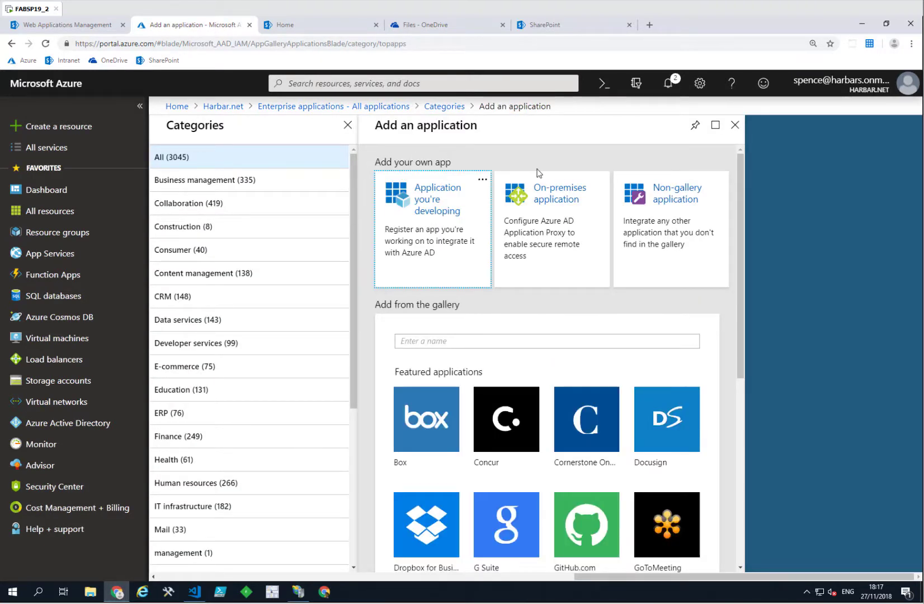
Examine the requirements for adding a non-gallery application and an on-premises application.
click(688, 218)
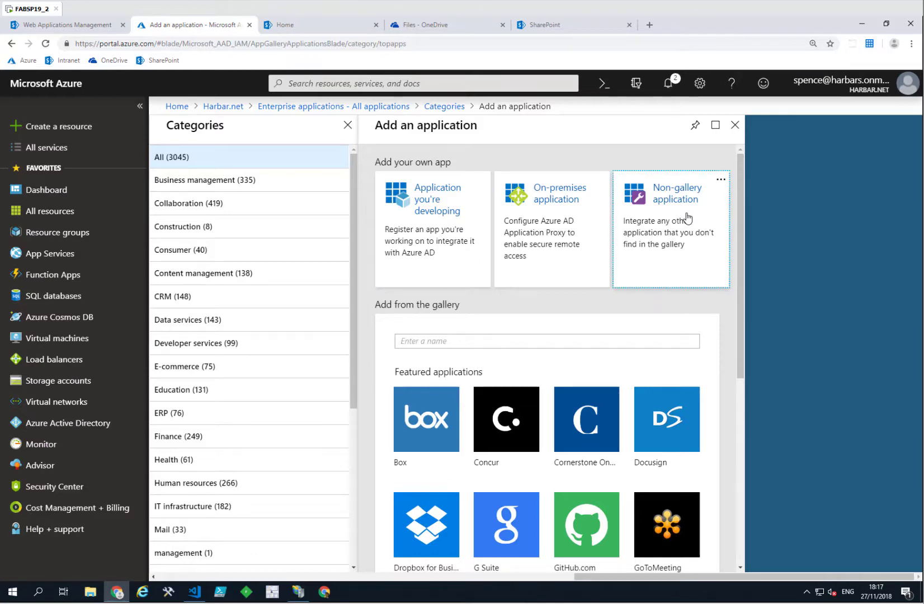
click(786, 203)
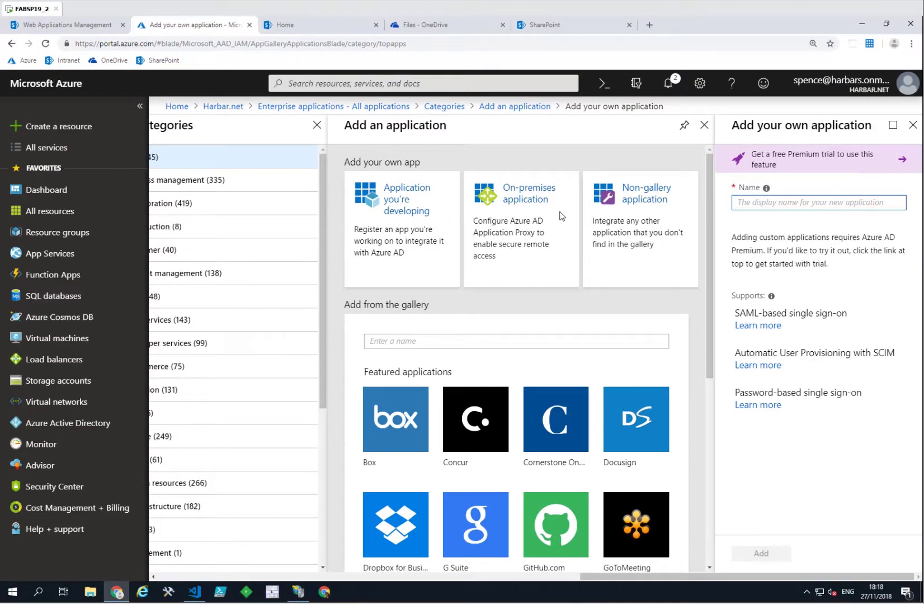
click(526, 200)
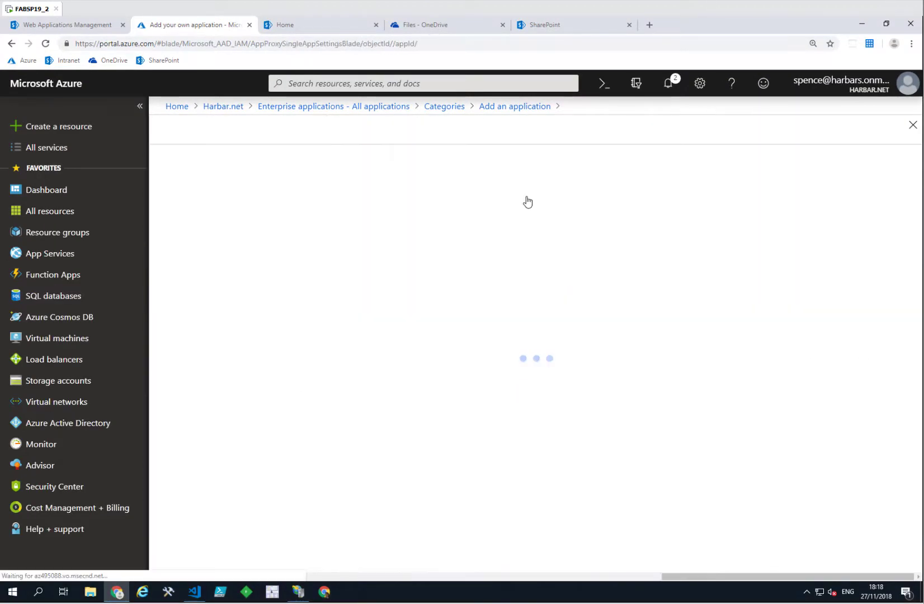
Search the gallery for "sharepoint" and add the SharePoint on-premises application under the name "ESPC SharePoint on-premises".
click(374, 340)
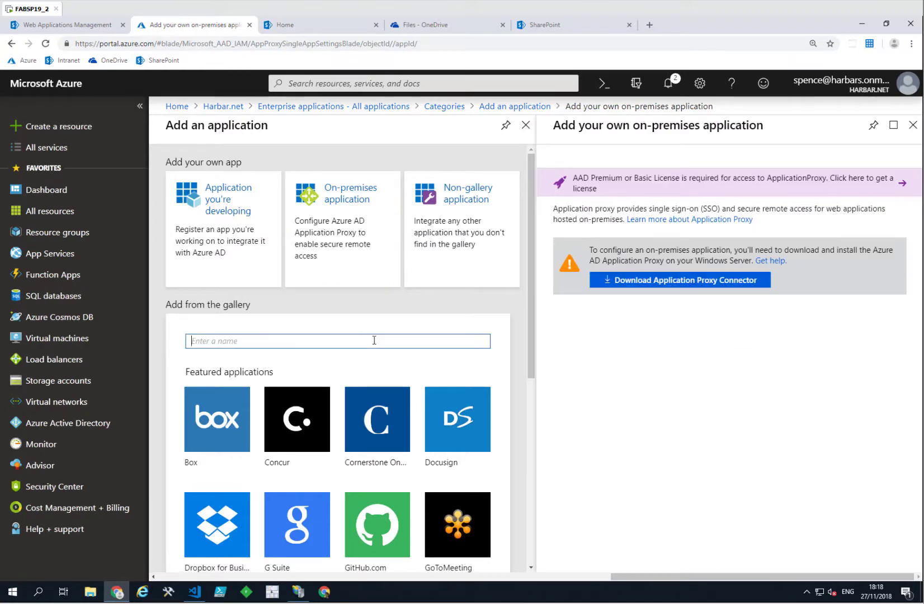
text(sharepoint)
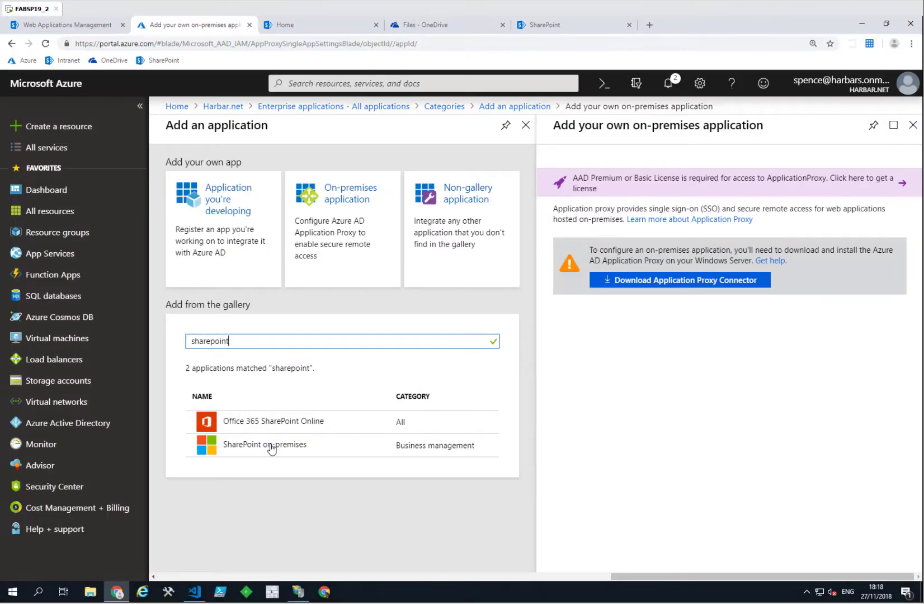
click(271, 449)
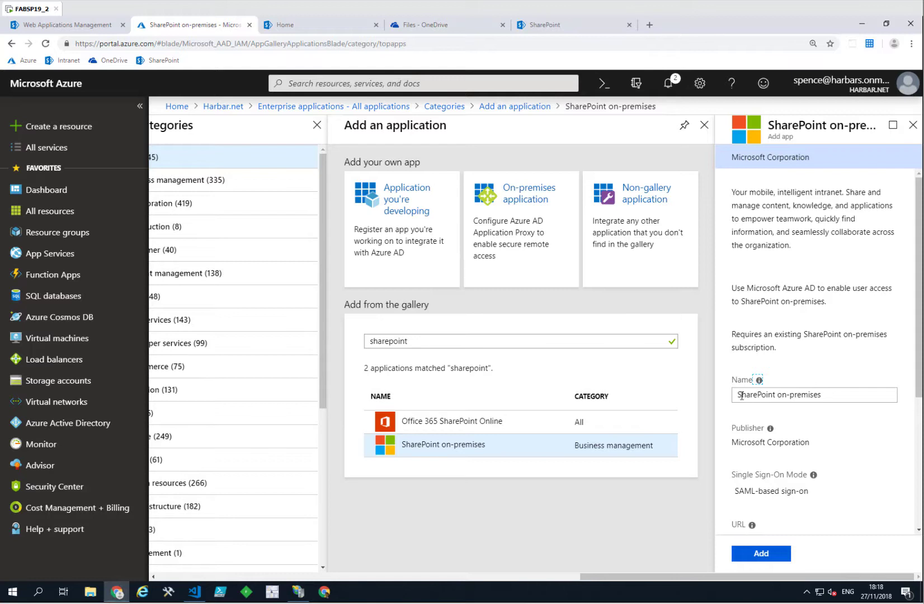
click(739, 396)
text(ESPC)
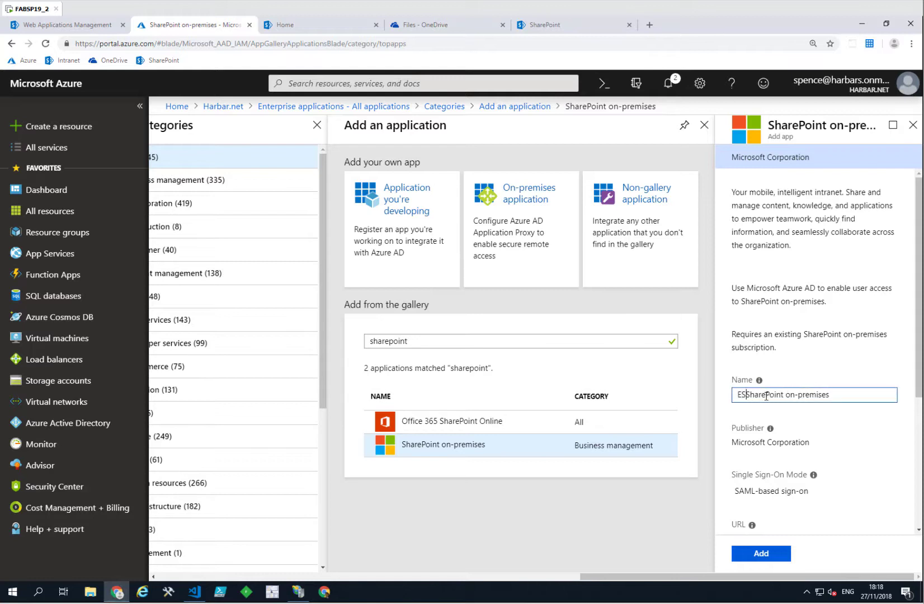
click(761, 554)
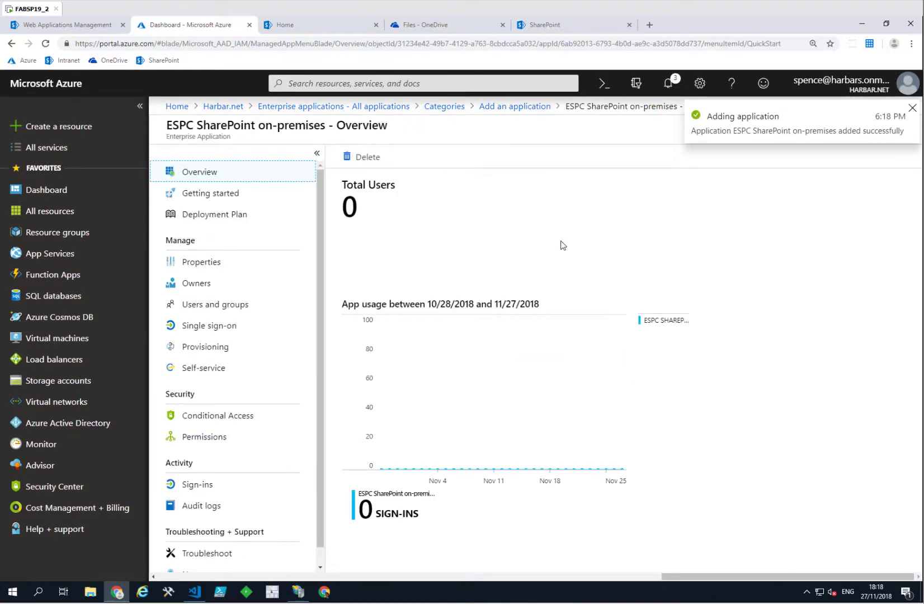
Upload ESPC.png as the application's logo, save the properties and reload them to check the logo.
click(220, 263)
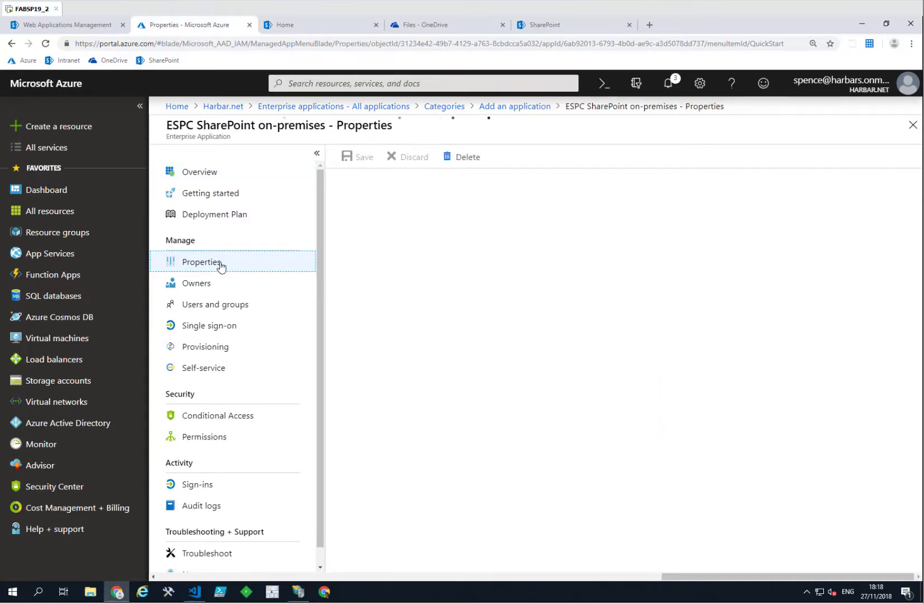
click(647, 368)
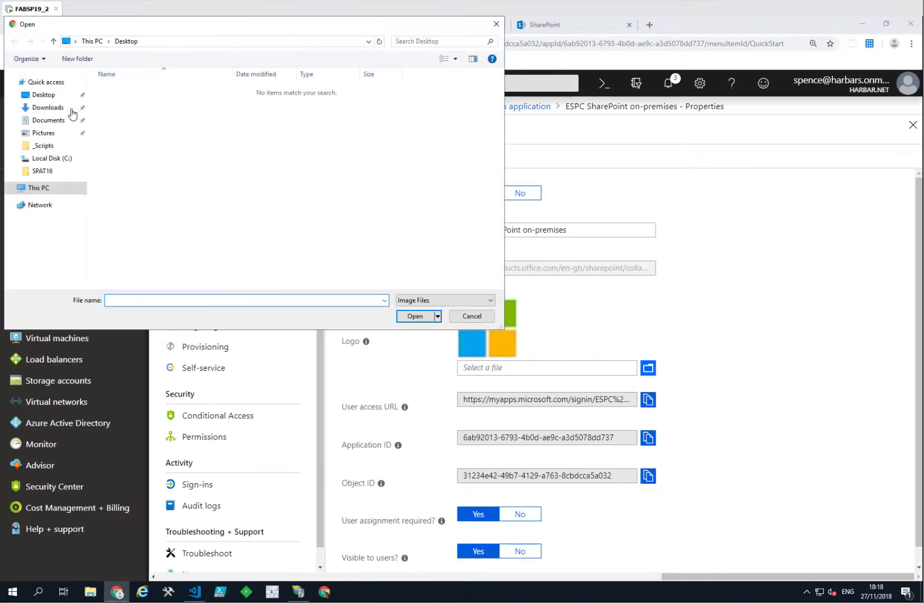
click(47, 159)
double_click(126, 211)
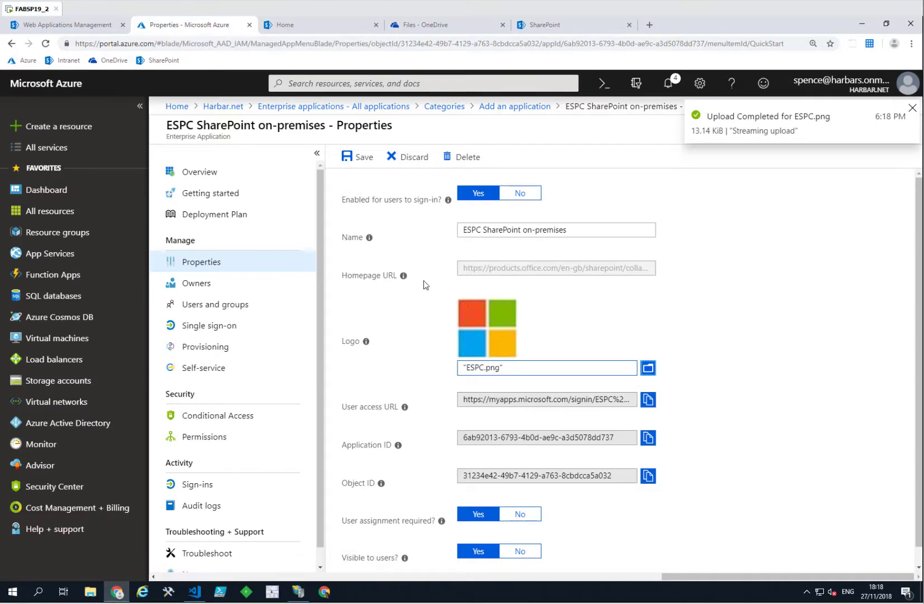
click(359, 162)
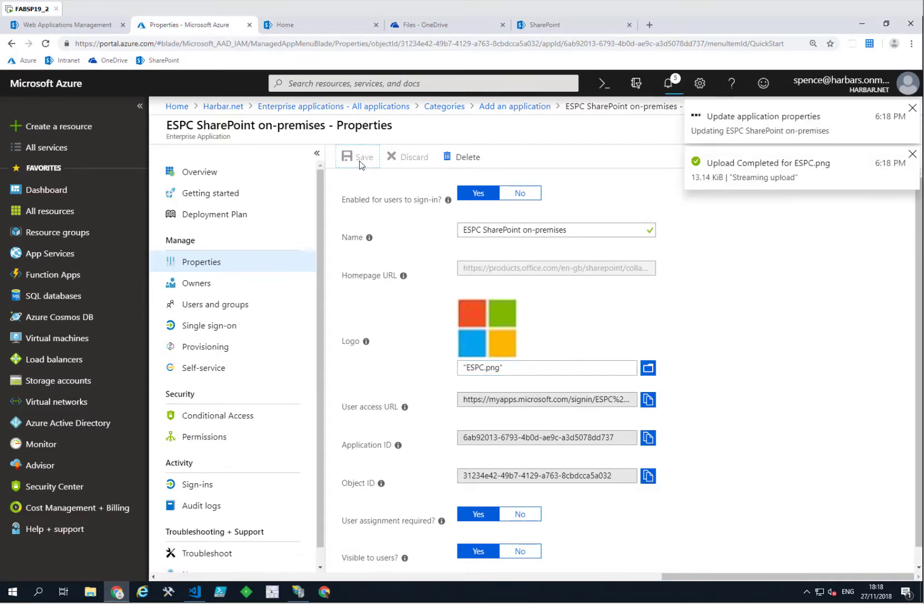
click(206, 173)
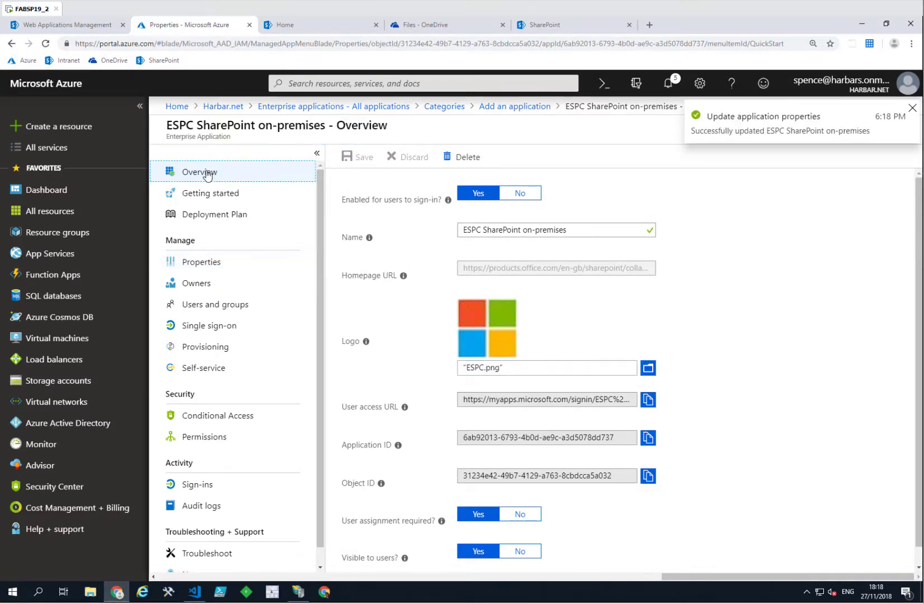
click(205, 263)
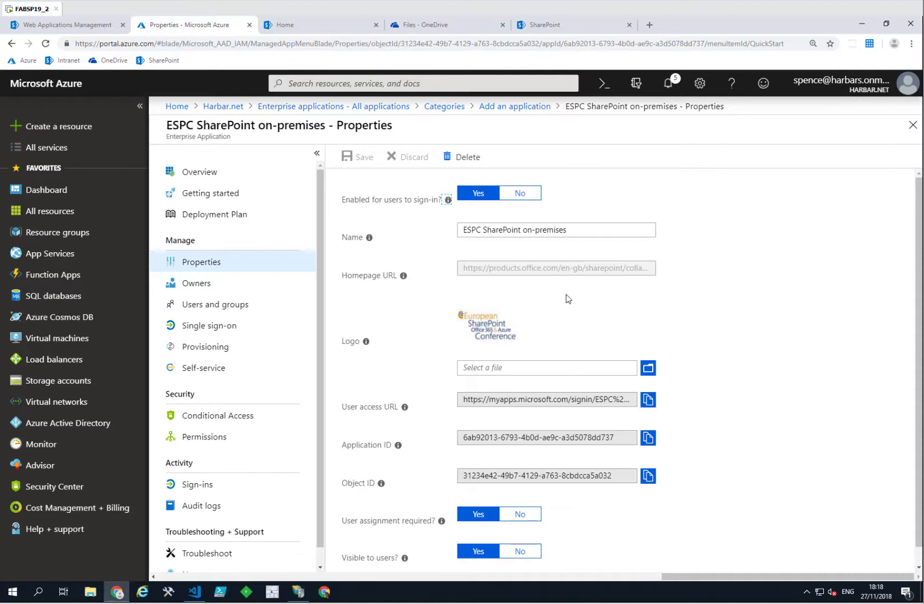
click(223, 337)
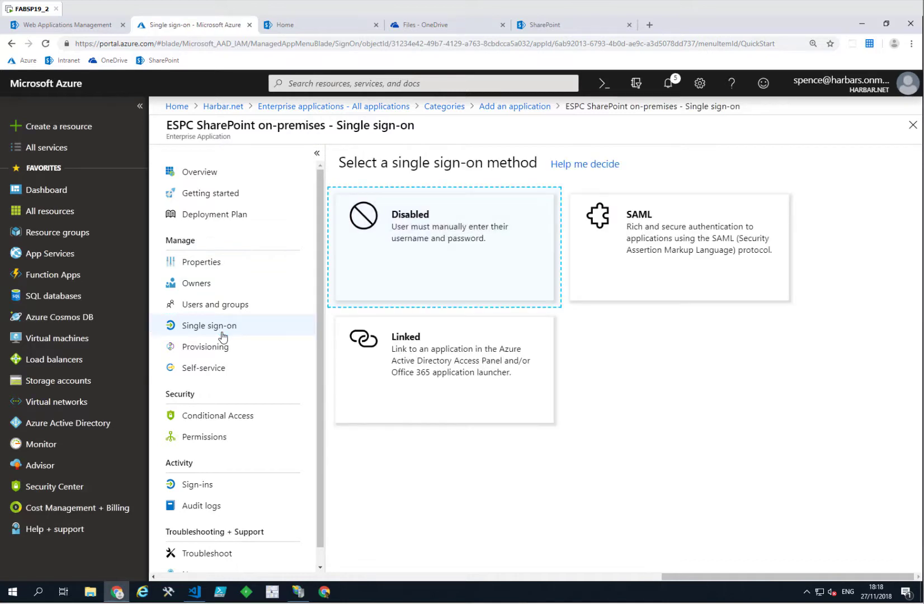
click(644, 249)
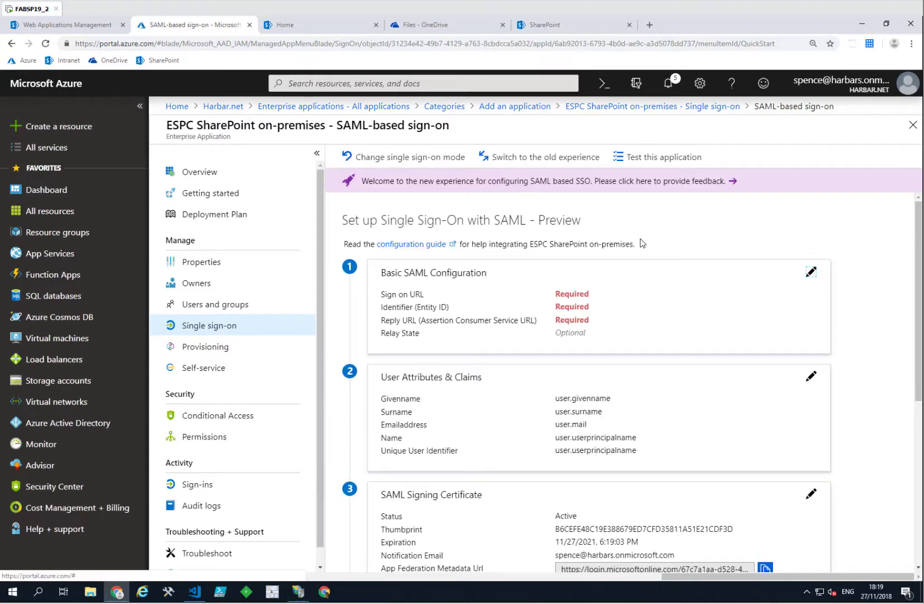
click(811, 273)
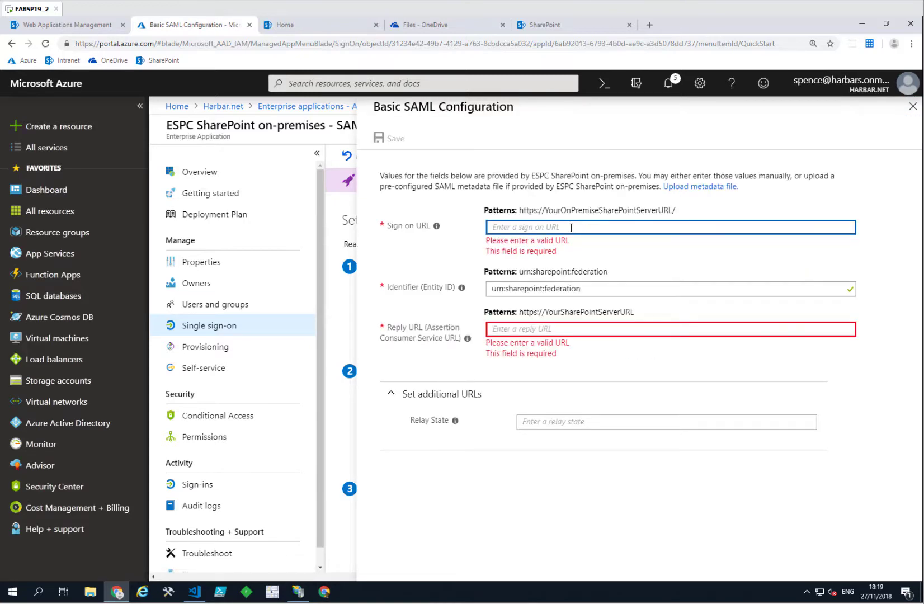
text(https://intranet.fabr)
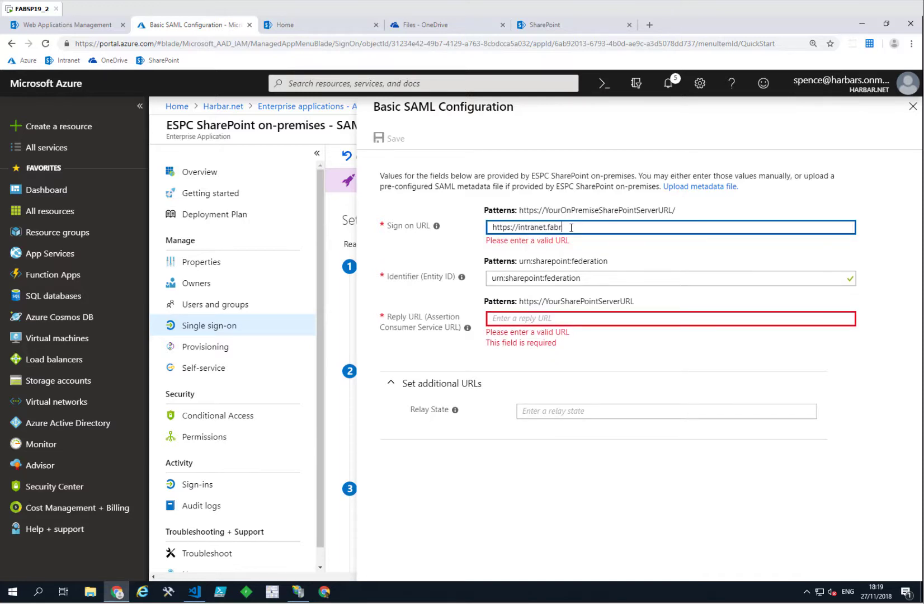
text(om/_trust/default.aspx)
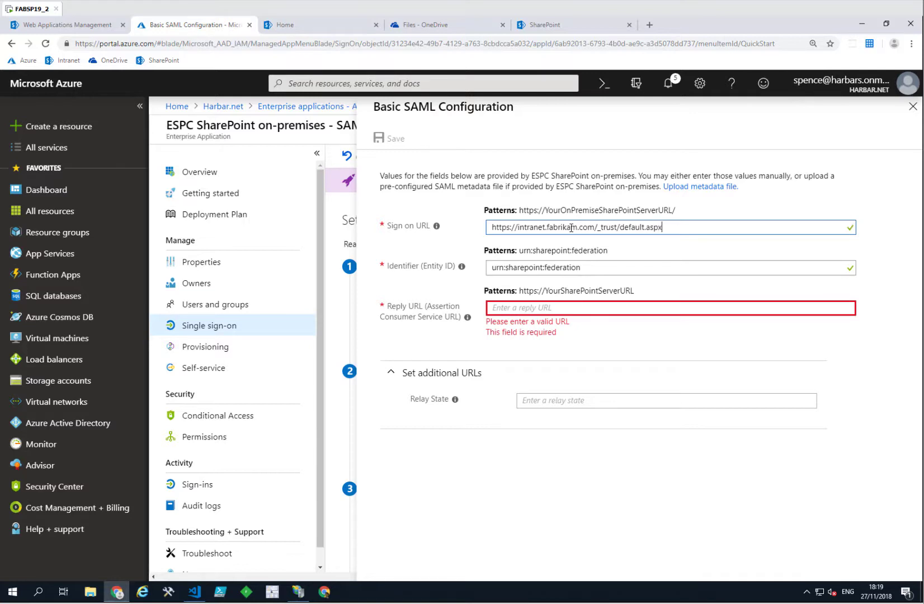
Copy the Sign on URL into the Reply URL, then save and close the basic SAML configuration.
key(ctrl+a)
key(ctrl+c)
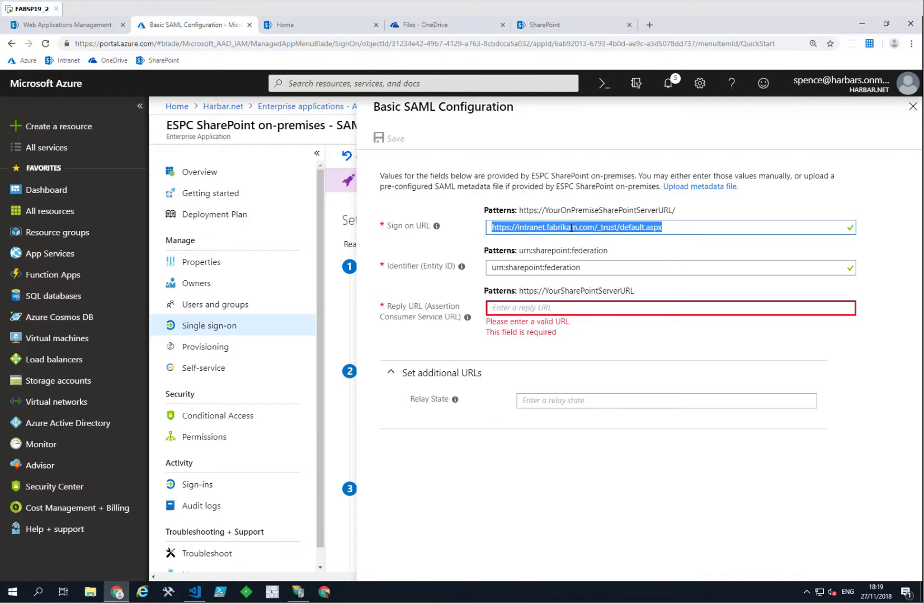
click(545, 308)
key(ctrl+v)
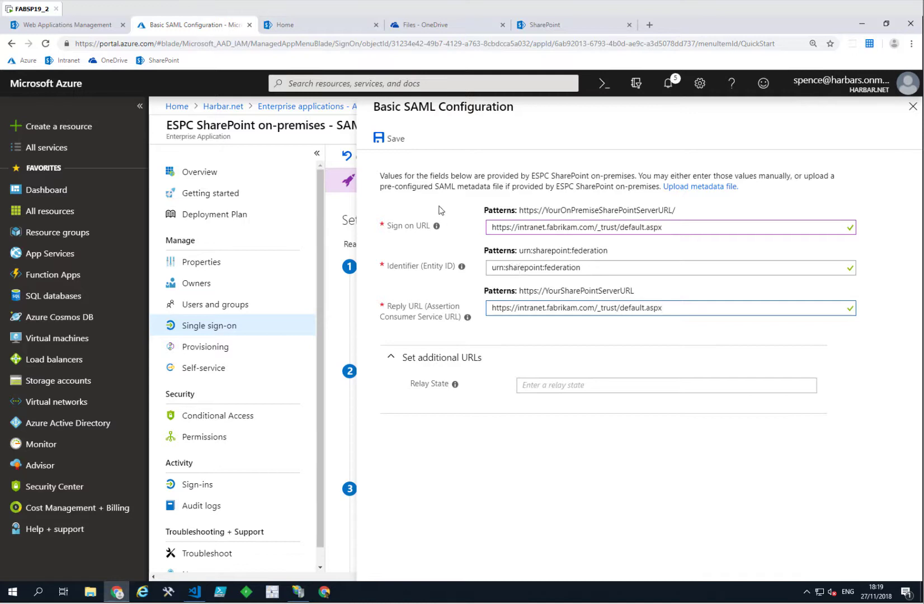
click(384, 141)
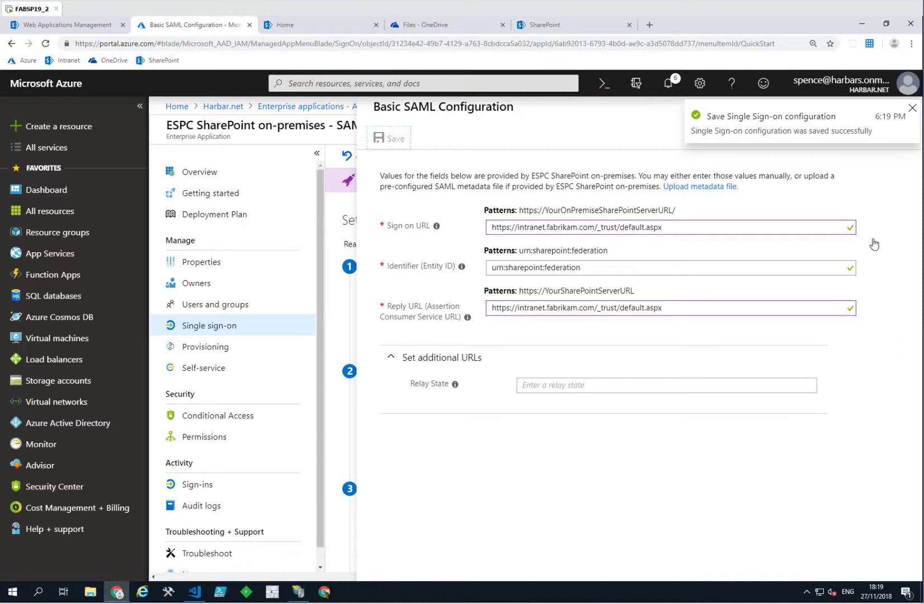
click(913, 109)
click(912, 108)
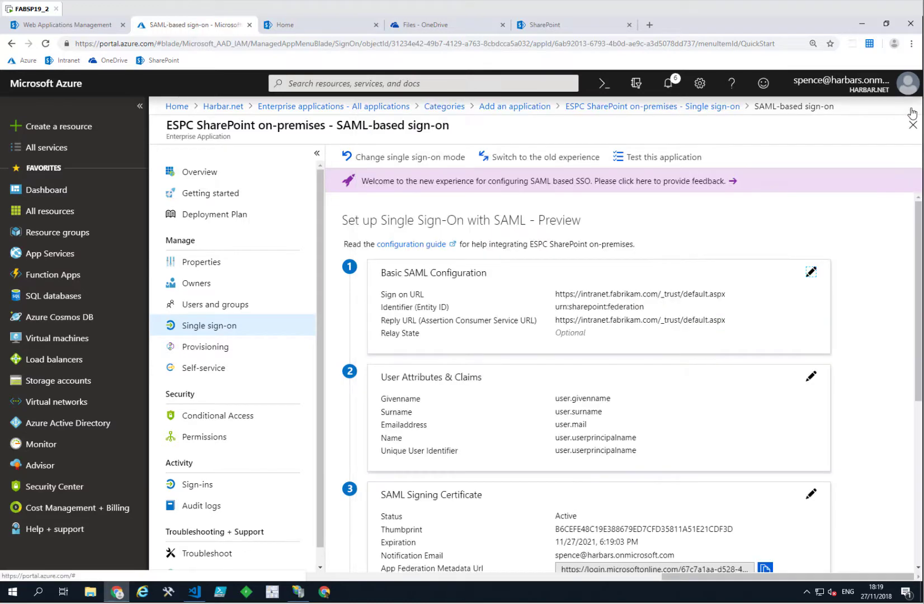
click(869, 267)
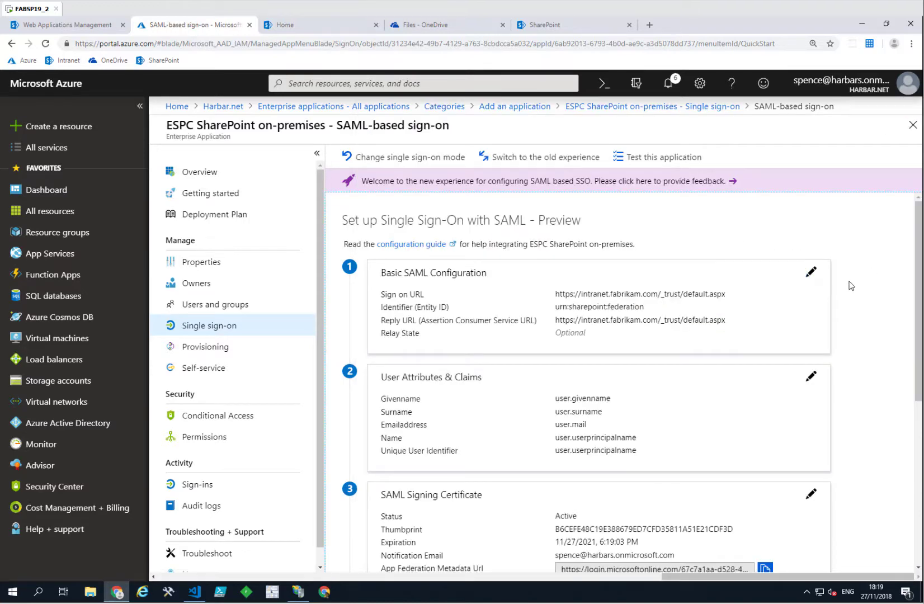
Download the Base64 SAML signing certificate and show the downloaded PublicCertificate.cer in its folder.
scroll(918, 280, down, 1)
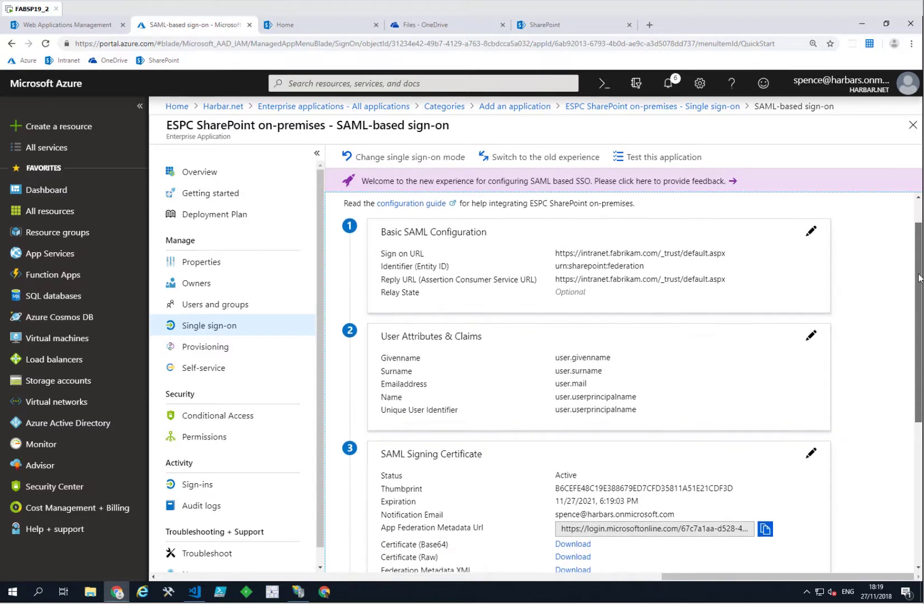
drag(919, 282, 919, 387)
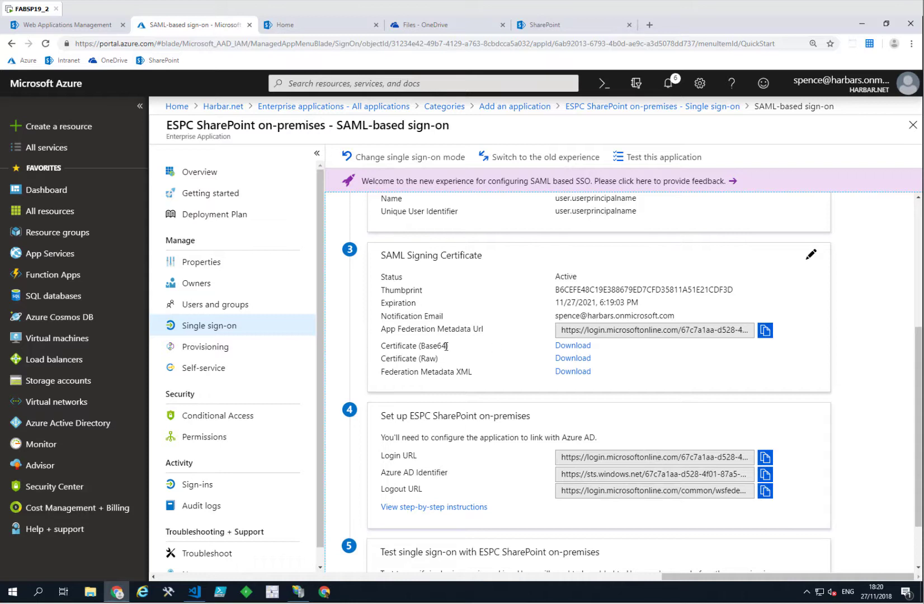
click(569, 347)
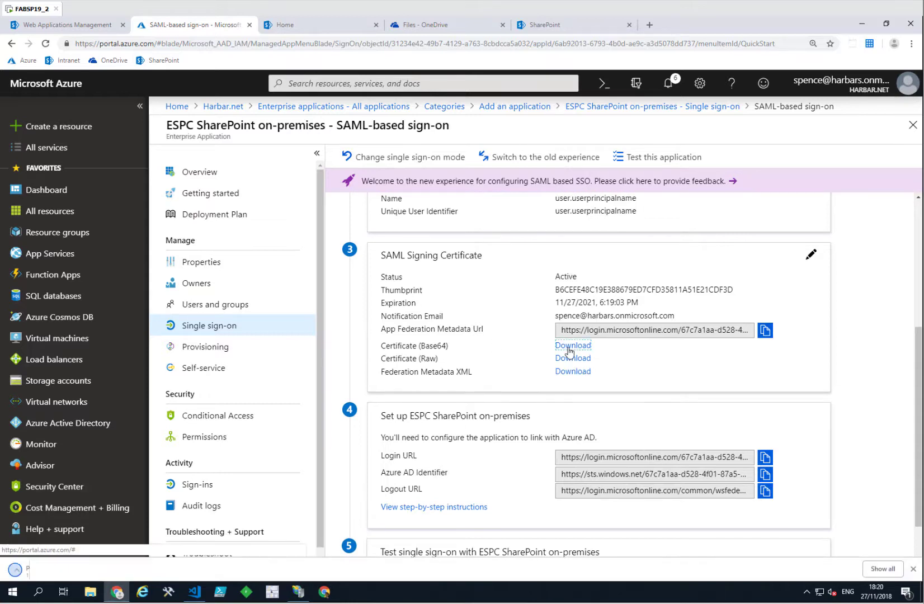
click(110, 569)
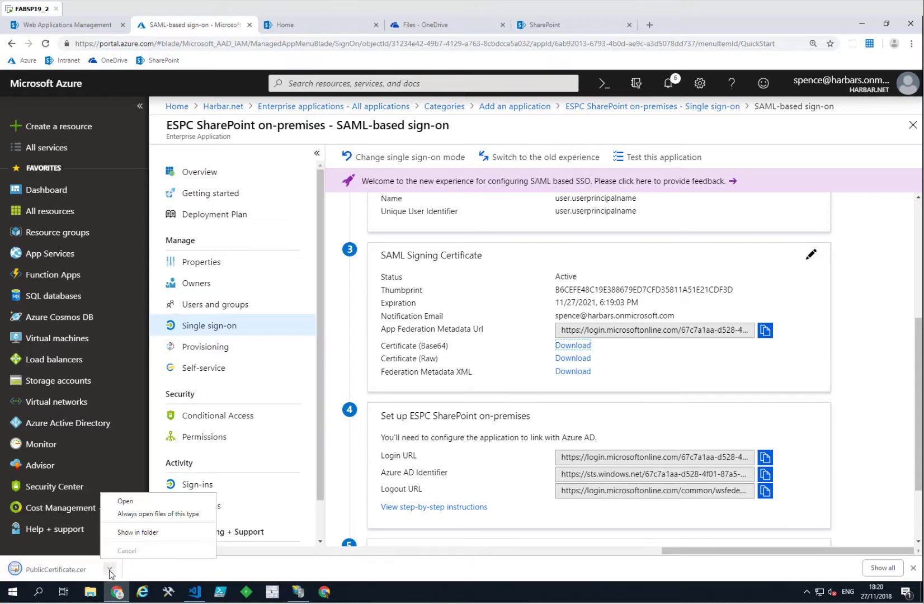
click(128, 533)
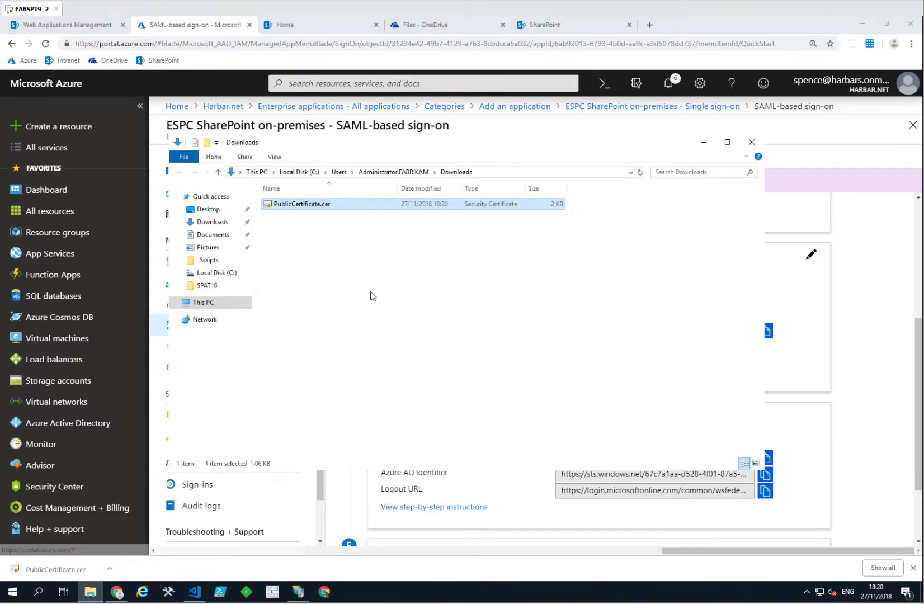
Place PublicCertificate.cer in the root of the C: drive.
click(495, 173)
text(c:\)
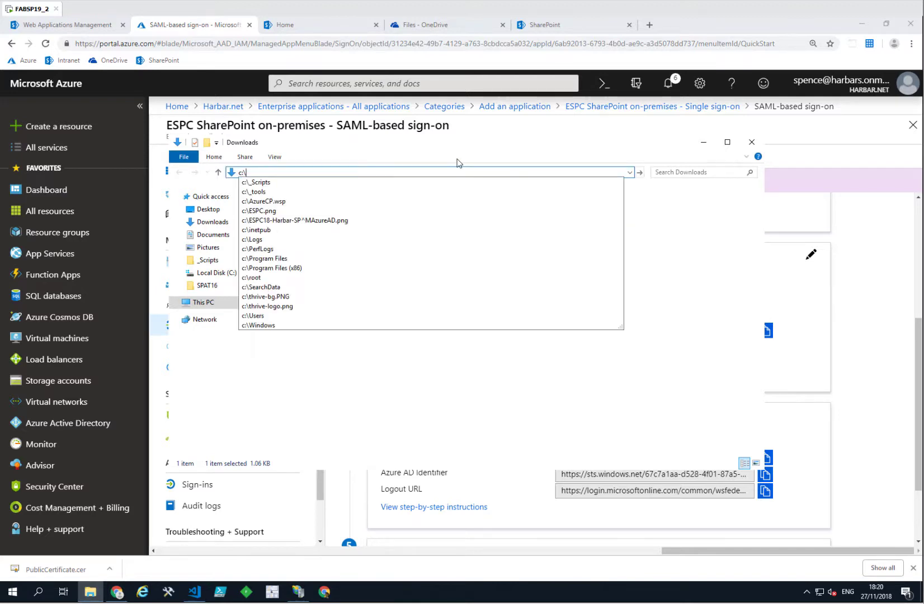
key(Return)
key(ctrl+v)
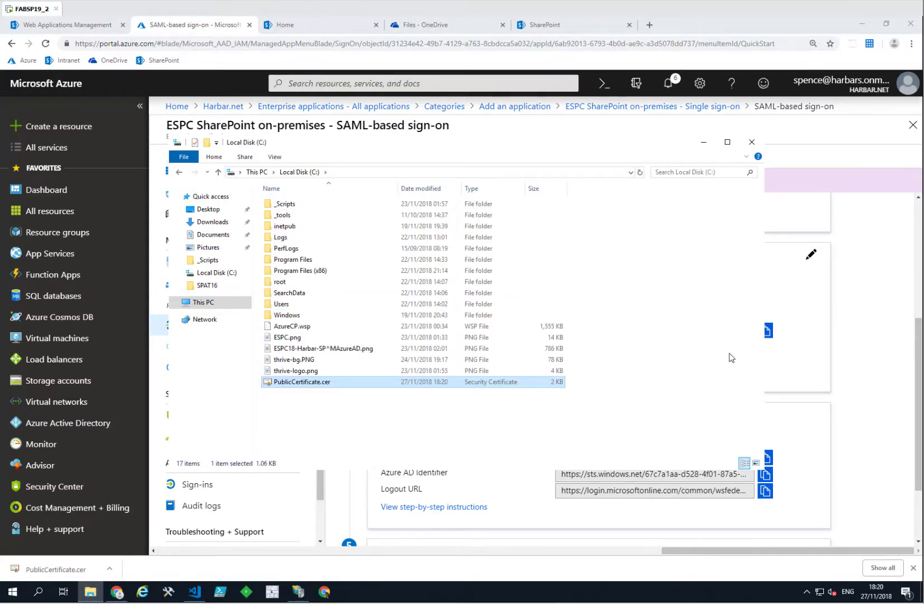
Copy the Login URL from the ESPC SharePoint on-premises setup section.
click(872, 346)
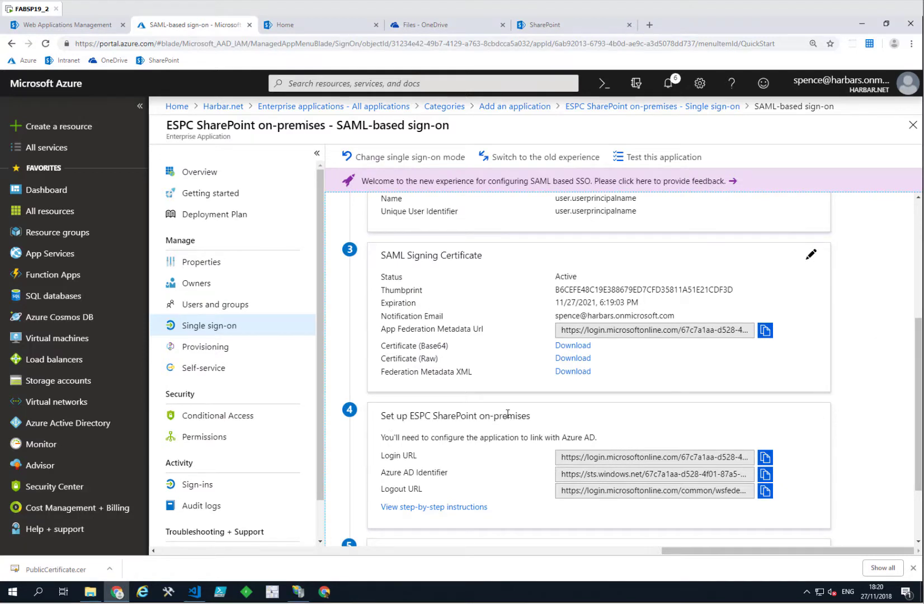
click(766, 458)
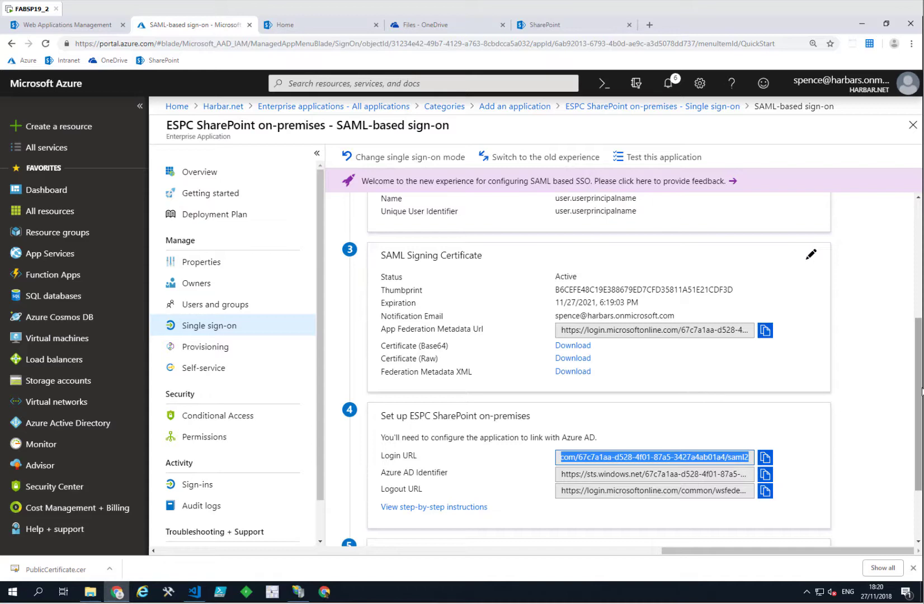
drag(921, 391, 920, 439)
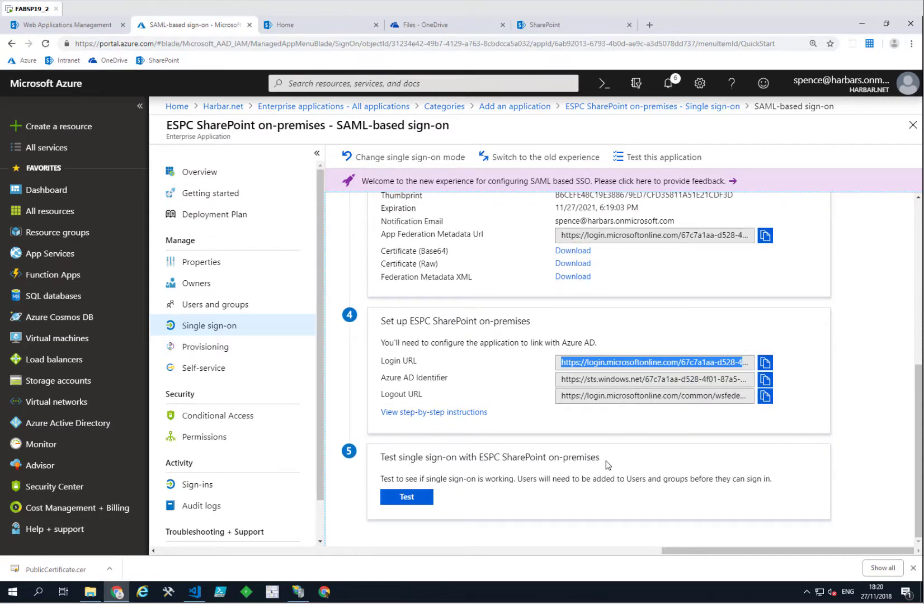
Switch to Visual Studio Code, check the certificate path in New-TrustedIdp.ps1 and replace the $SignInUrl value with the copied Login URL.
click(193, 594)
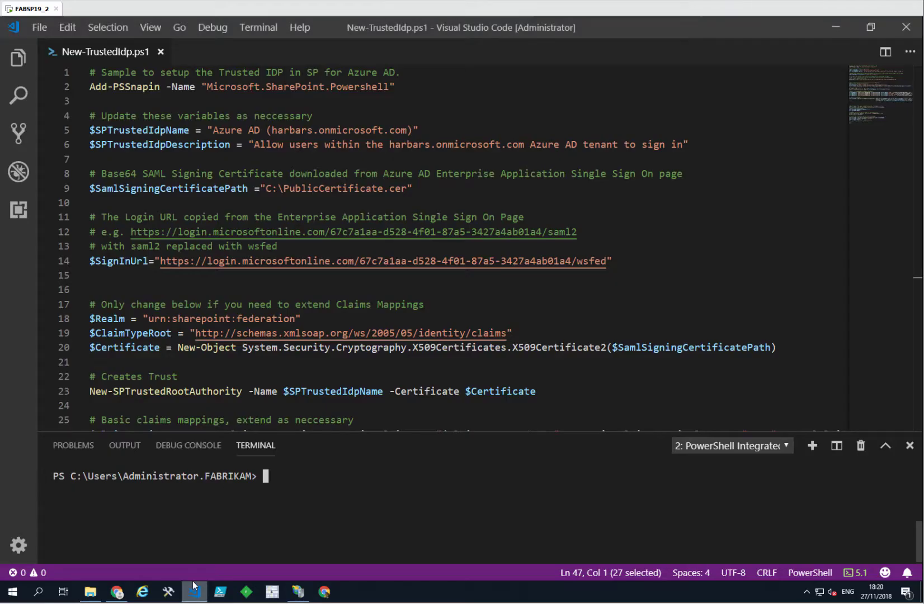
click(257, 157)
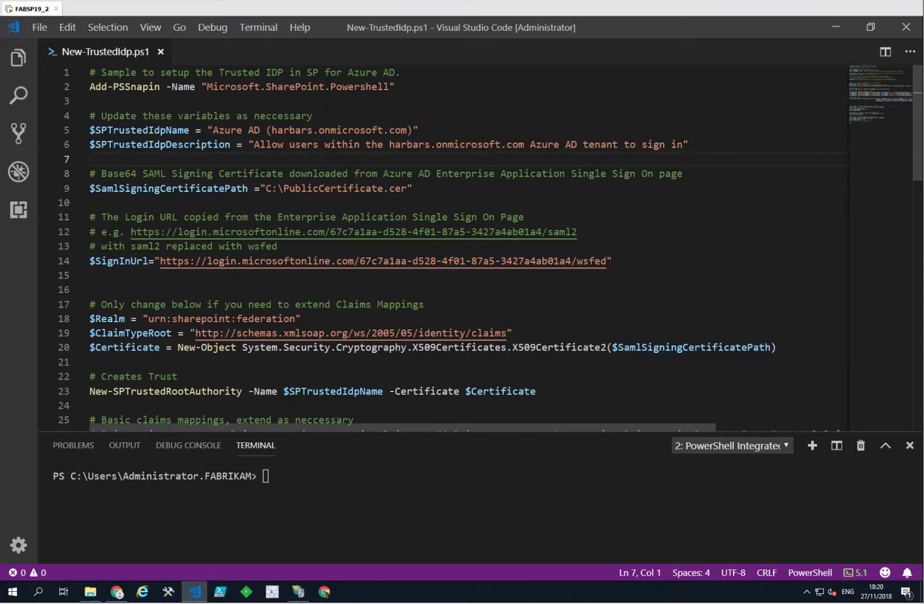
drag(419, 188, 255, 188)
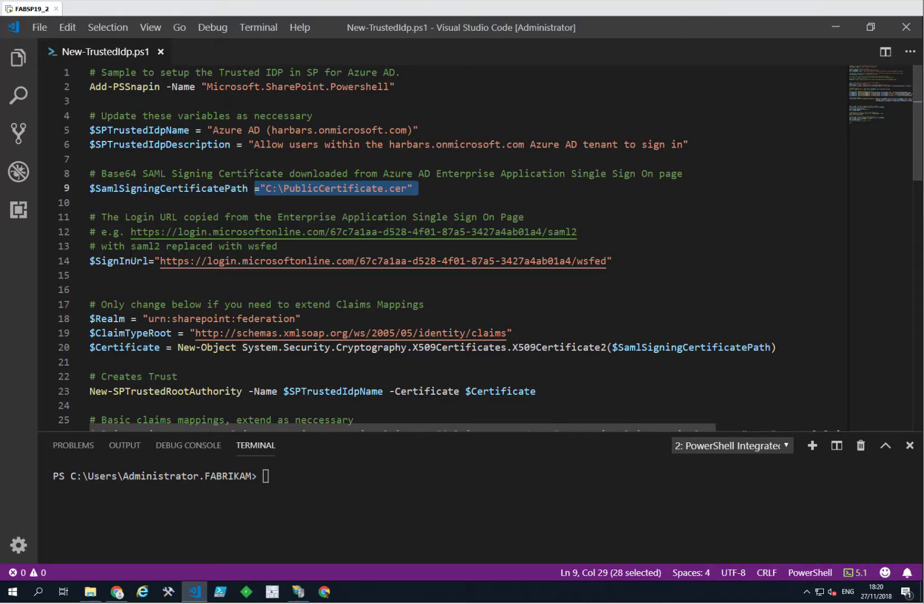
double_click(120, 261)
click(160, 261)
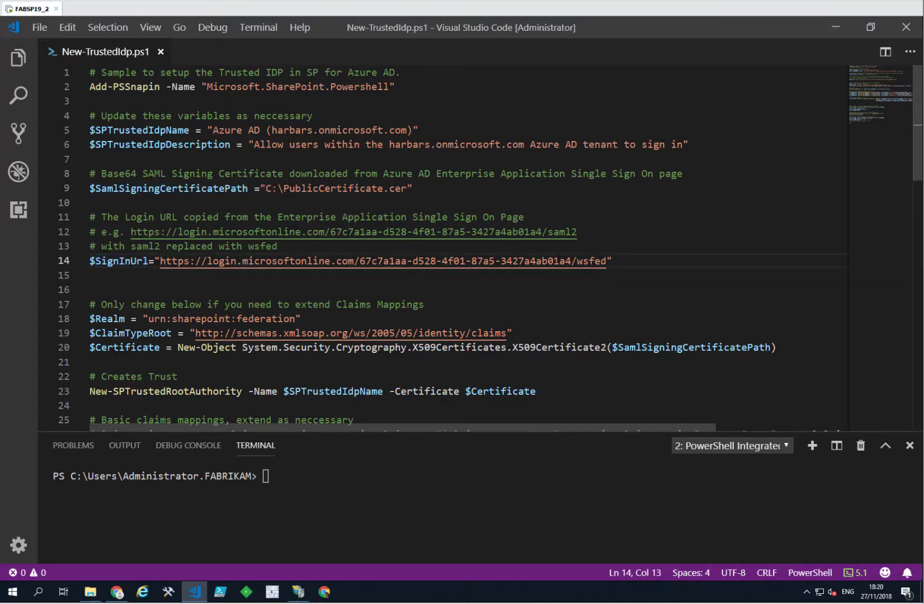
shift+click(607, 261)
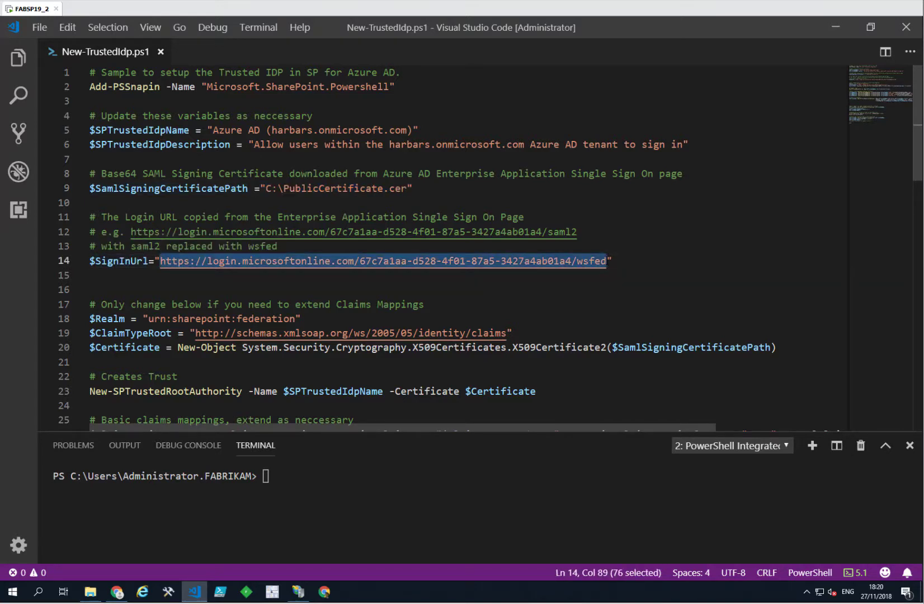
key(ctrl+v)
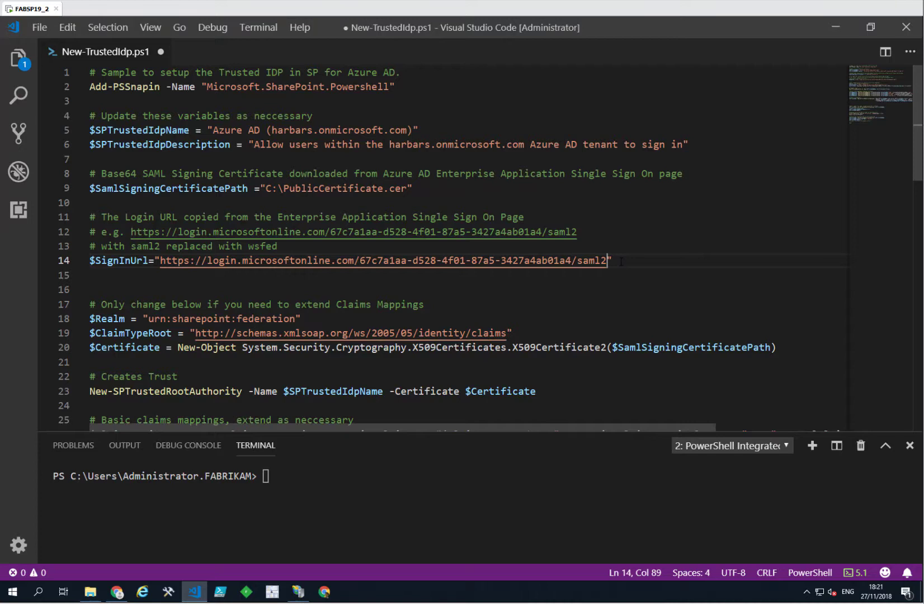
Replace the saml2 ending of the $SignInUrl address with wsfed.
key(BackSpace)
key(BackSpace)
key(BackSpace)
key(BackSpace)
key(BackSpace)
text(wsfed)
click(580, 280)
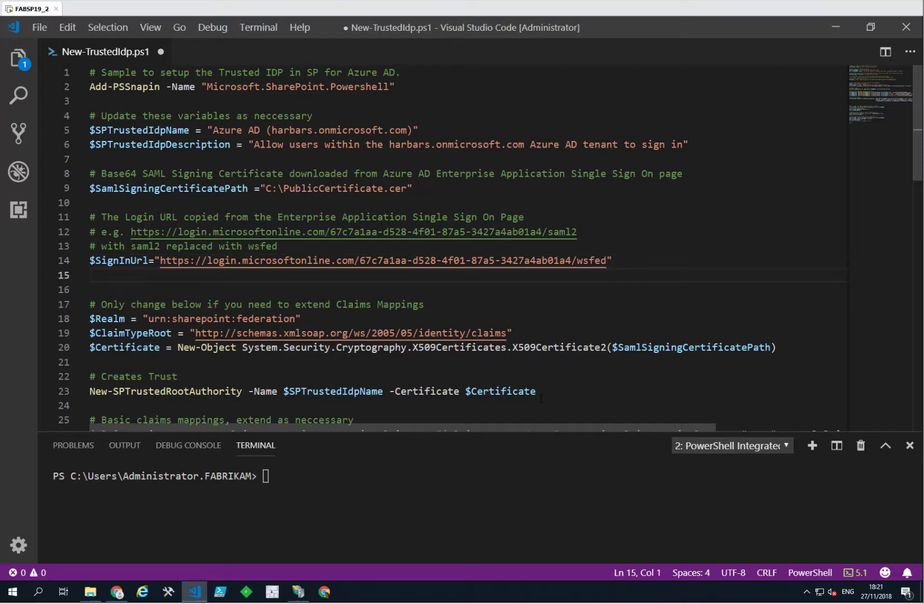
Run lines 4 to 23 of New-TrustedIdp.ps1 to set the variables and create the trusted root authority.
drag(540, 398, 60, 115)
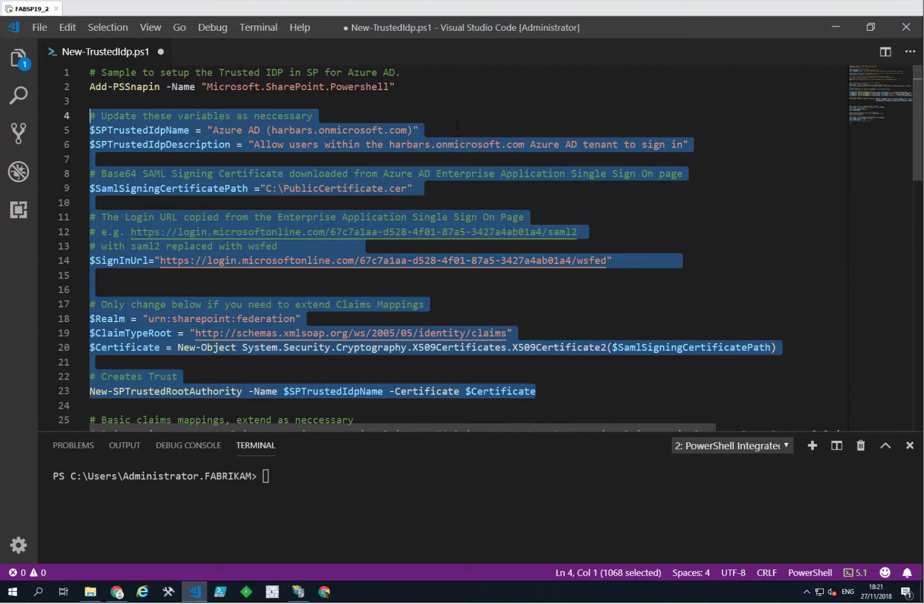
key(F8)
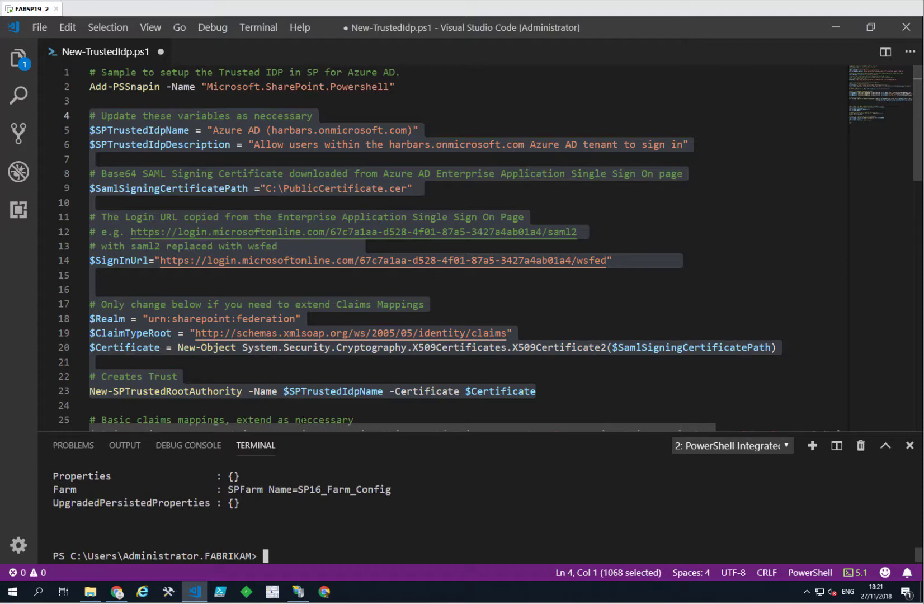
Switch to SharePoint Central Administration, check the trust relationships and open the list of web applications.
click(117, 593)
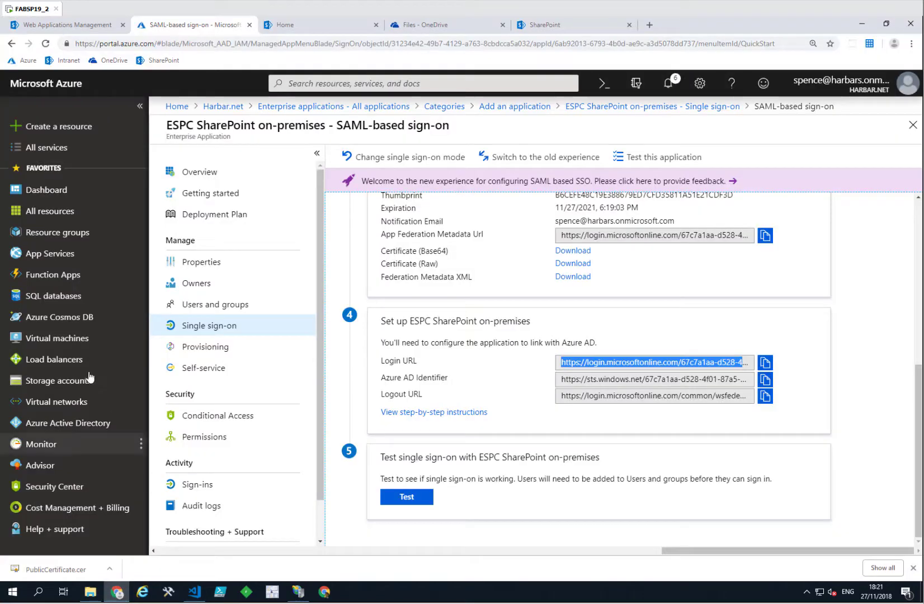
click(98, 26)
click(42, 312)
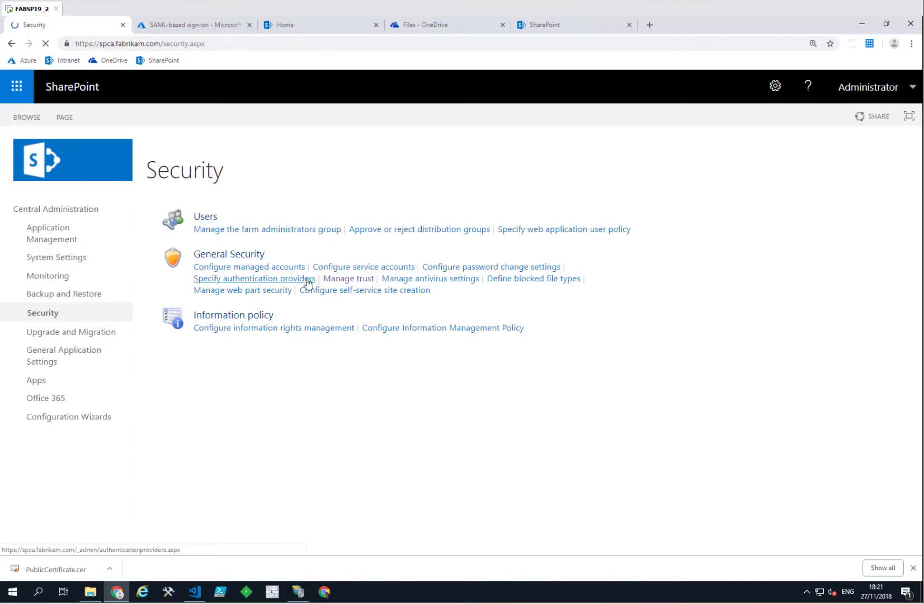
click(358, 281)
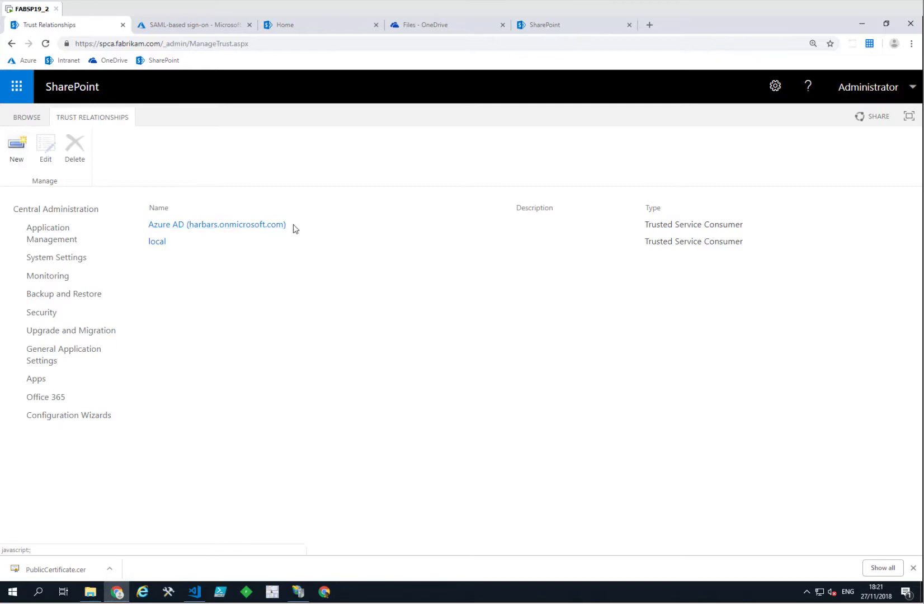
click(62, 234)
click(208, 237)
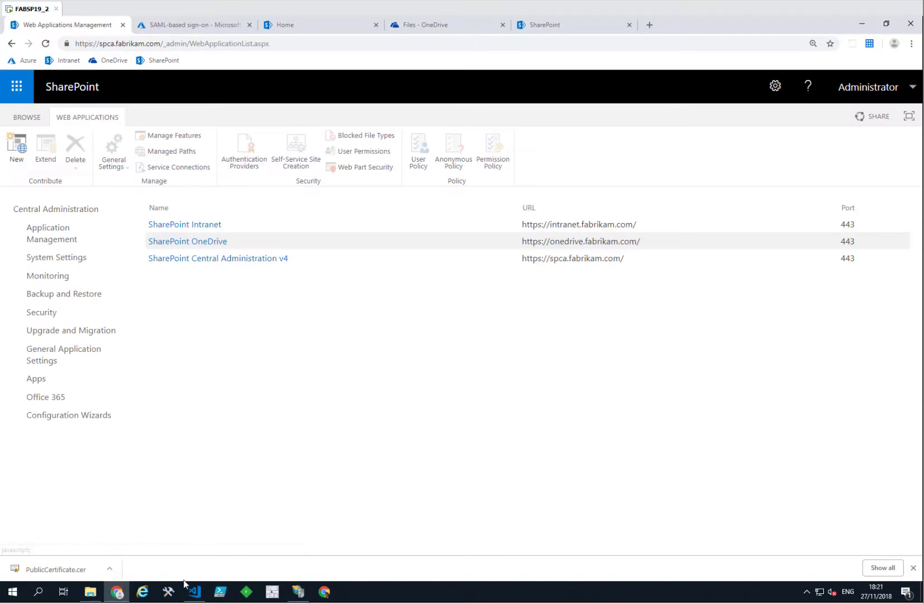
In Visual Studio Code, run lines 25 to 35 of New-TrustedIdp.ps1 to create the claims mappings and the trusted identity token issuer.
click(194, 591)
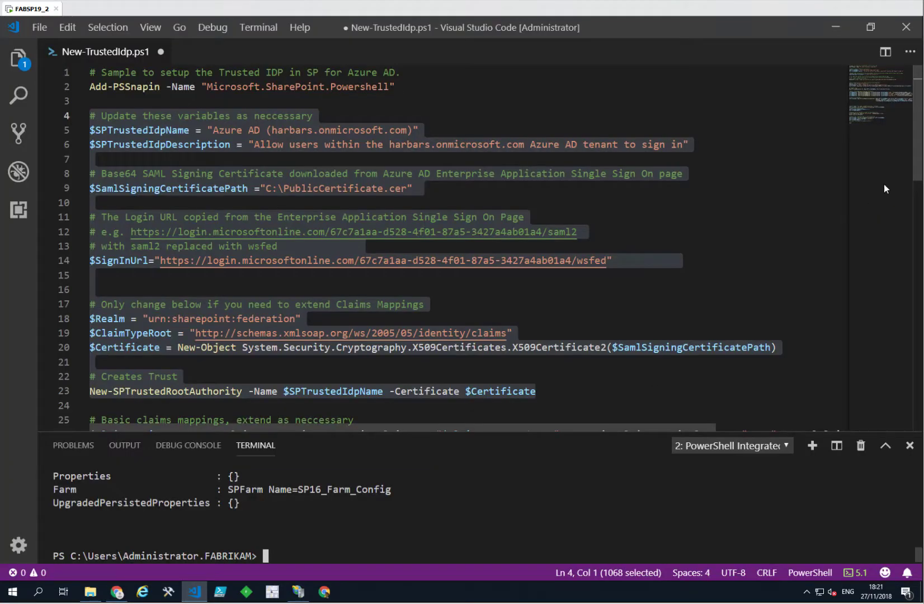
scroll(917, 168, down, 3)
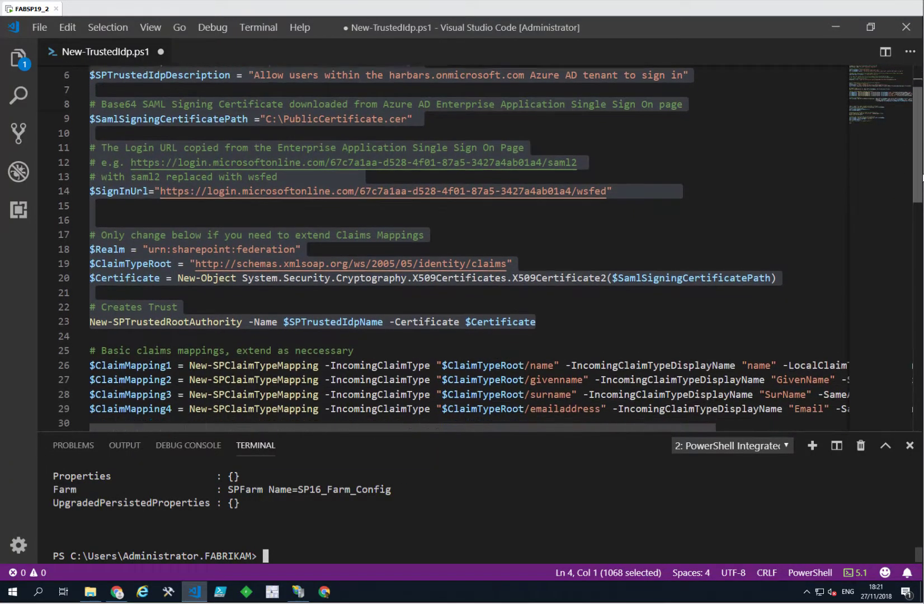
scroll(917, 178, down, 4)
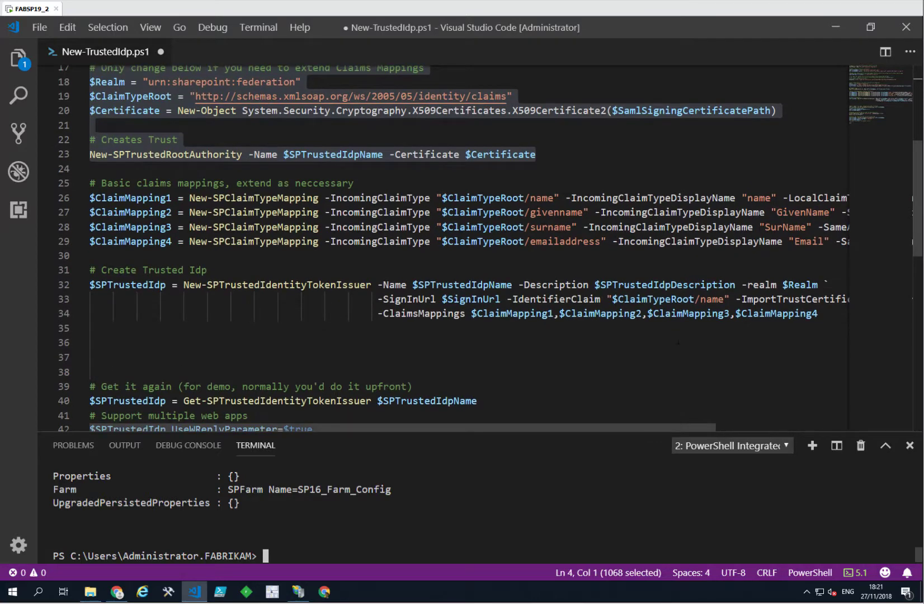
drag(521, 348, 91, 184)
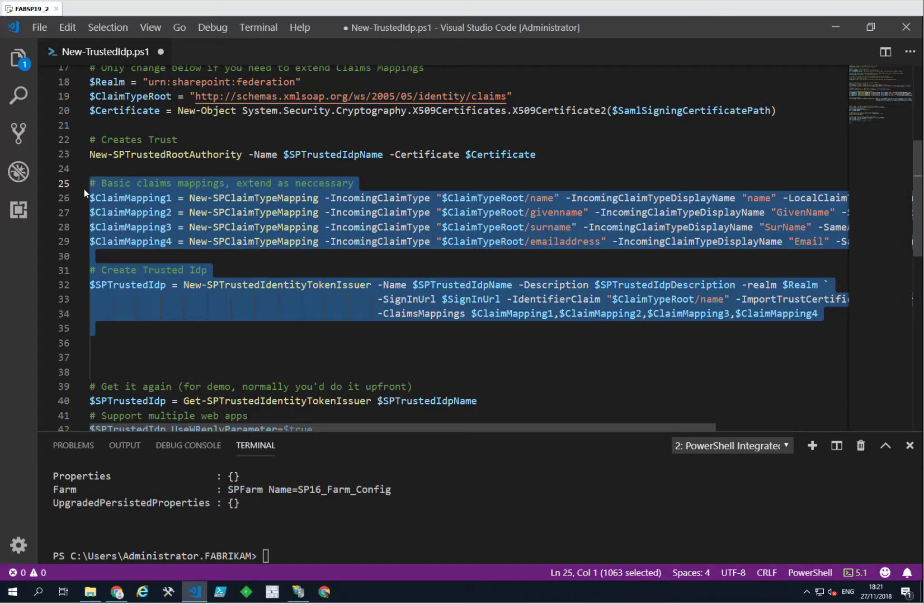
key(F8)
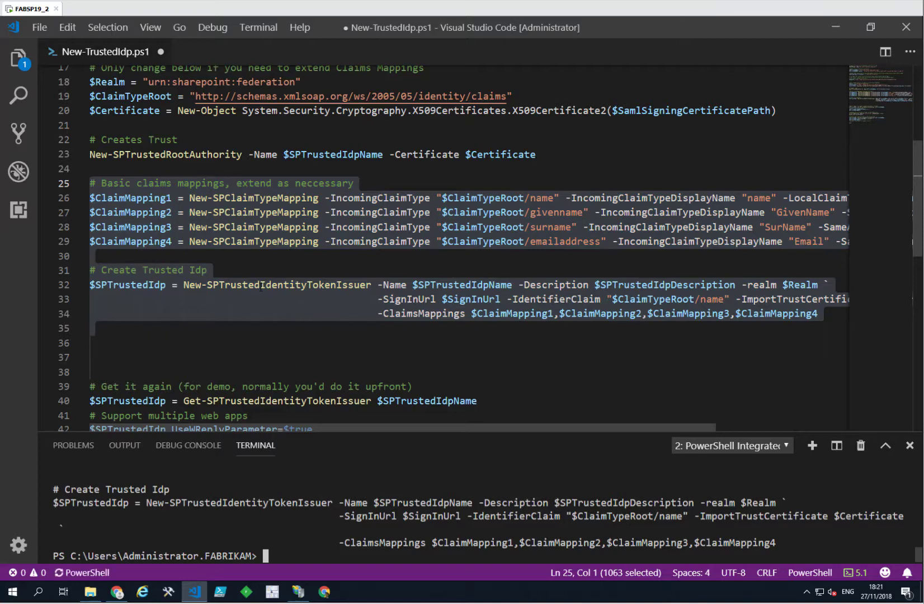
Back in Central Administration, open the Default zone's authentication provider settings for the SharePoint Intranet web application.
mouse_move(210, 284)
click(116, 595)
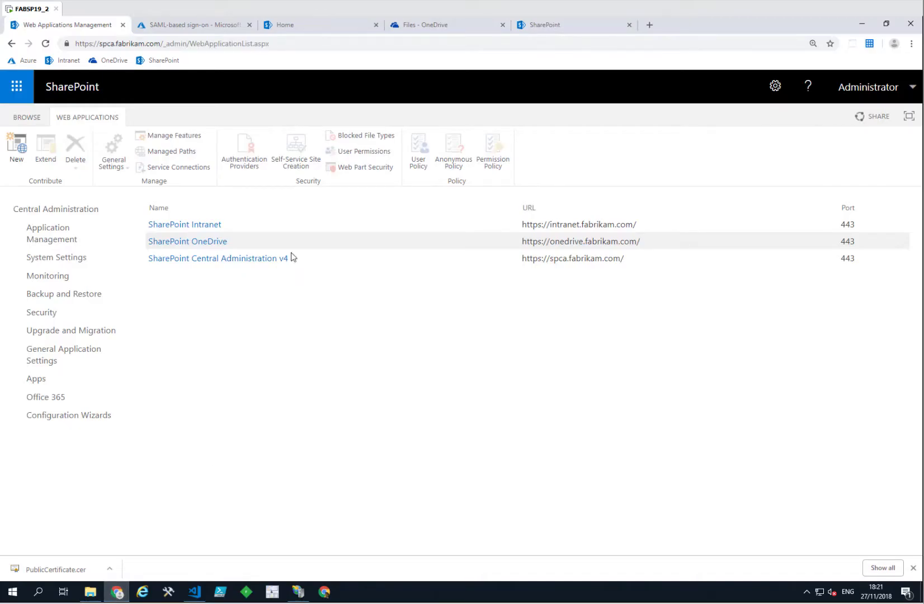
click(235, 231)
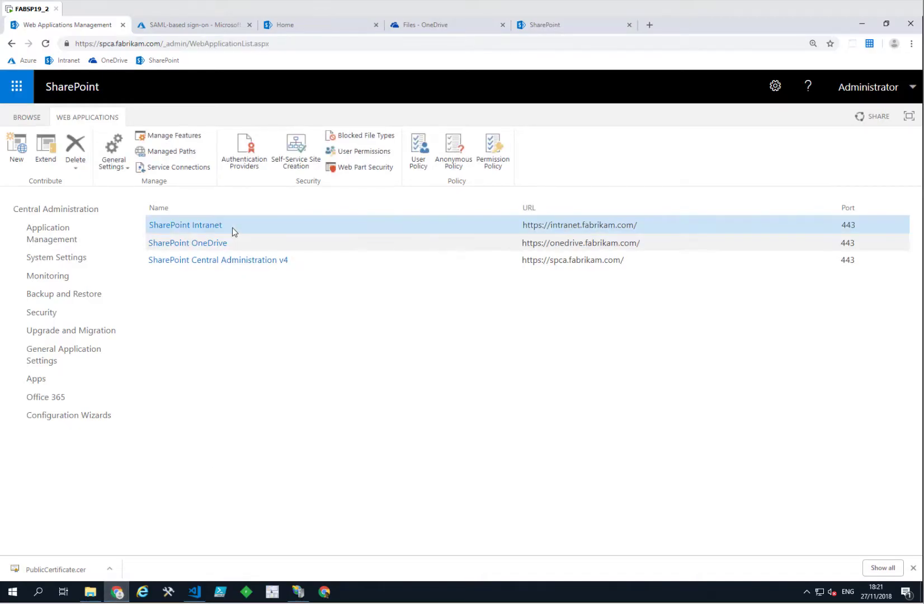
click(249, 149)
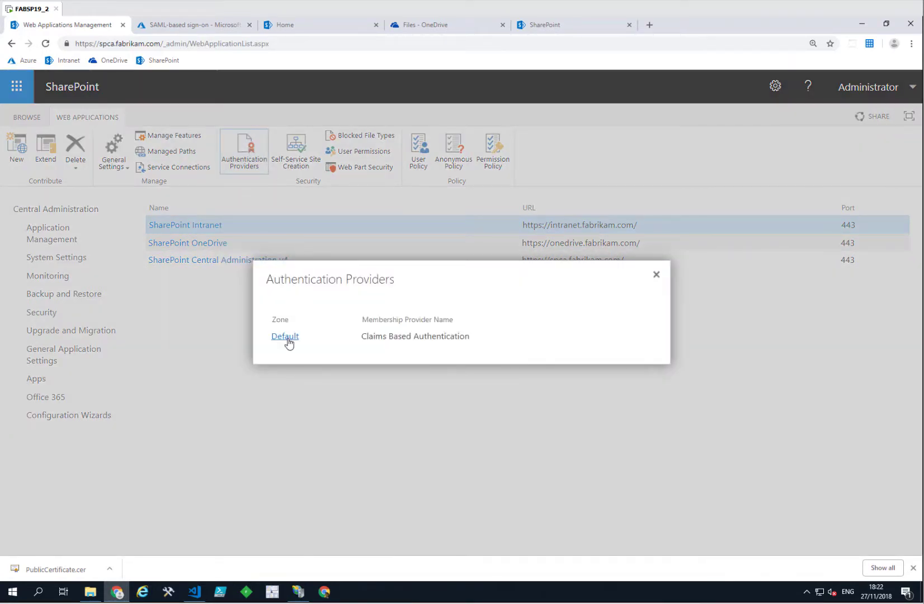
click(286, 336)
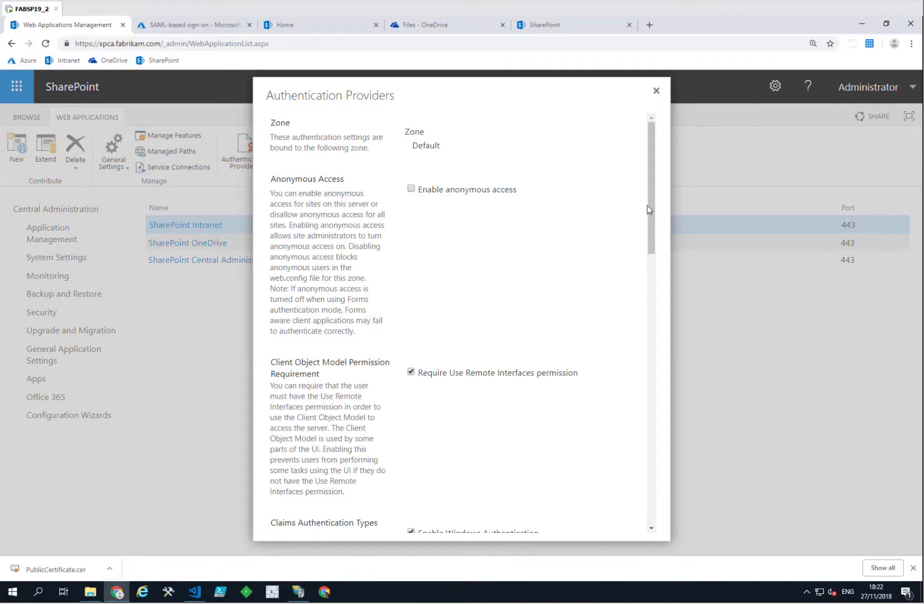
Enable the Trusted Identity provider Azure AD (harbars.onmicrosoft.com) for the Default zone and save the authentication settings.
drag(649, 215, 648, 282)
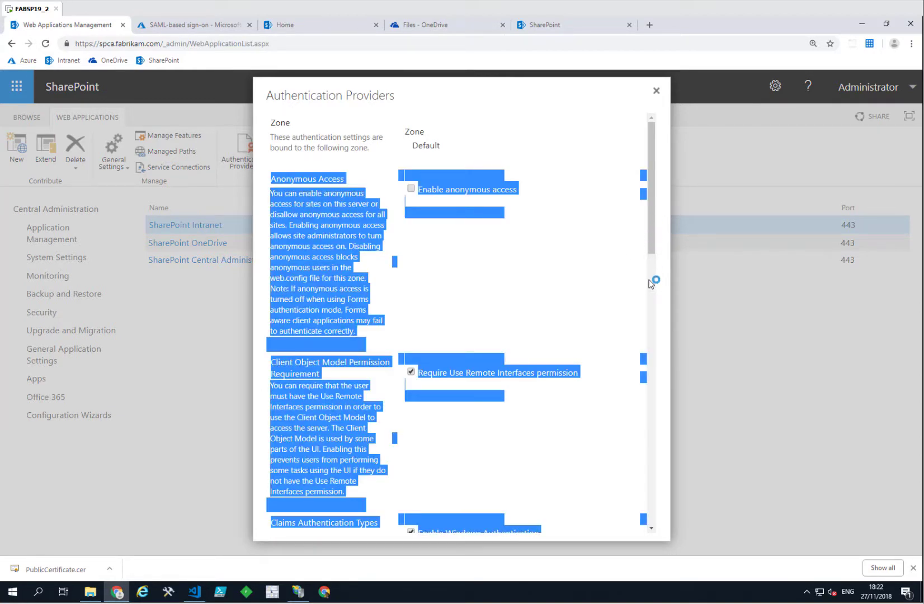
click(634, 251)
drag(647, 239, 652, 371)
click(411, 298)
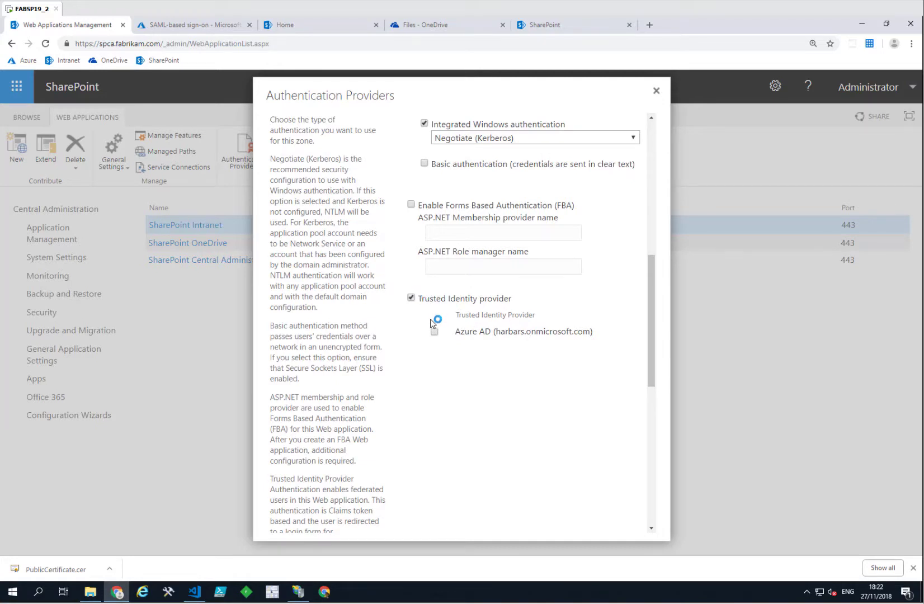
click(435, 331)
drag(651, 305, 652, 402)
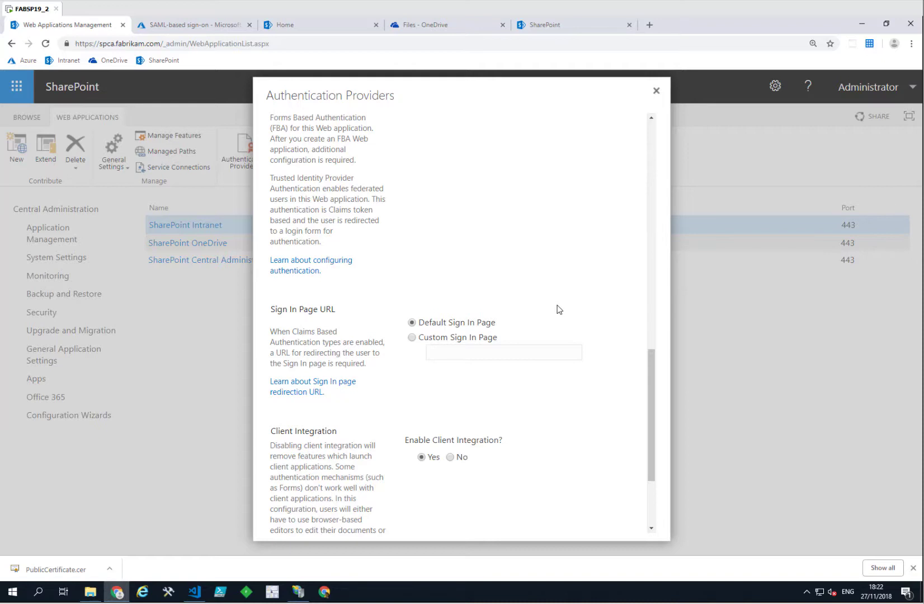
drag(650, 378, 650, 453)
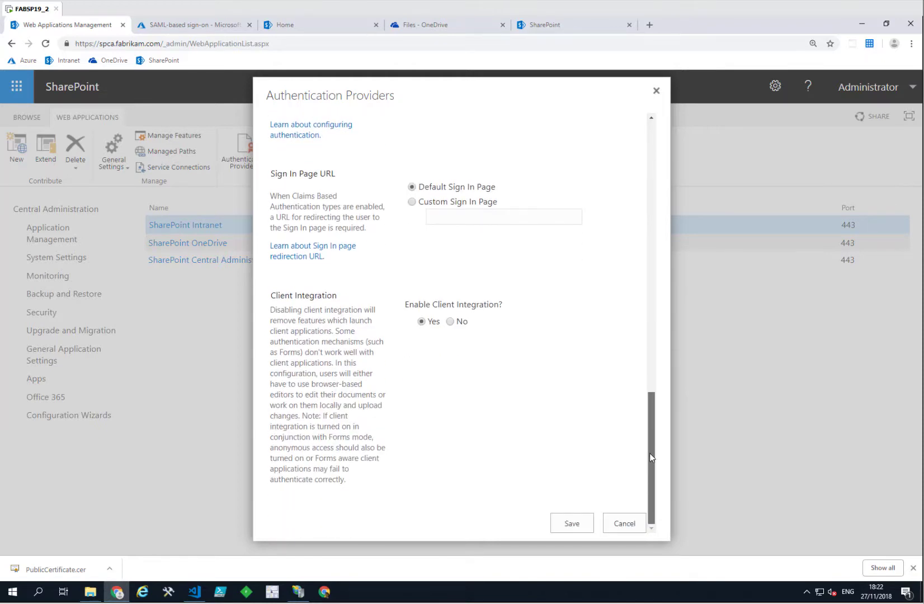
click(571, 524)
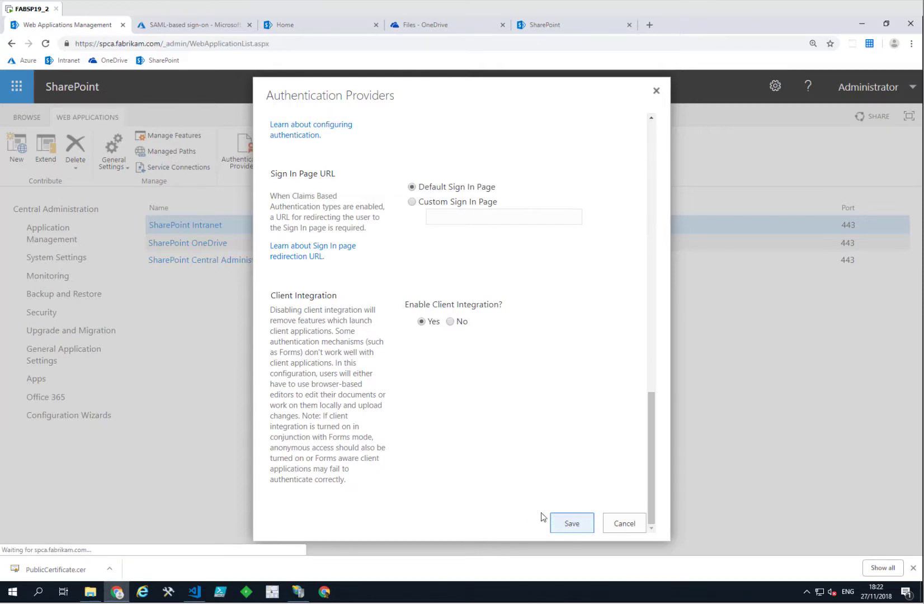
Switch to IIS Manager and start the stopped SharePoint Central Administration website.
click(299, 591)
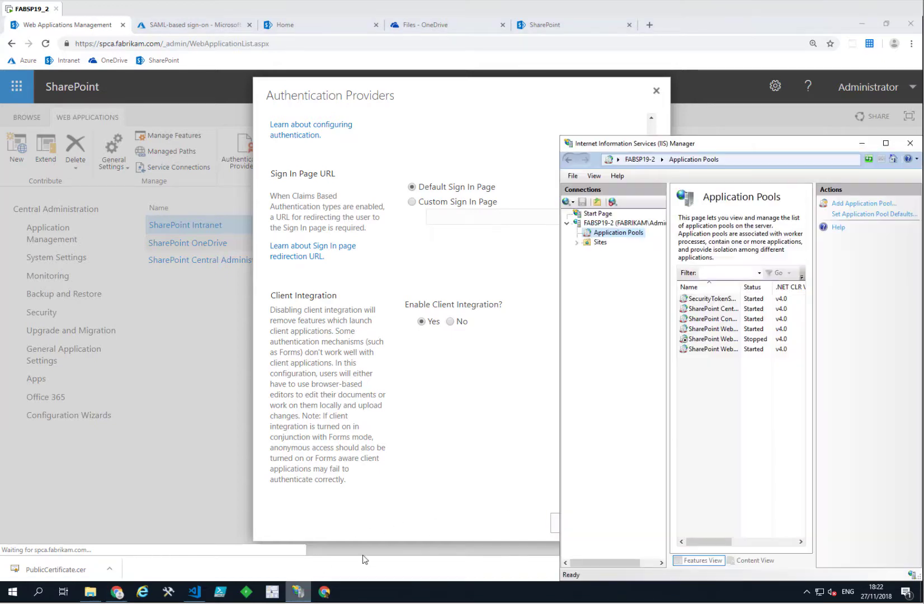
click(599, 243)
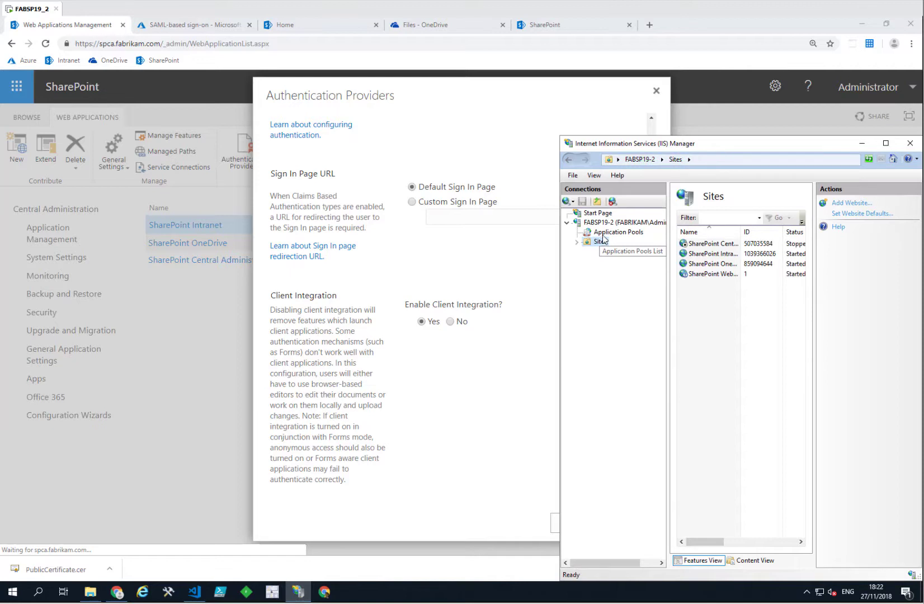
click(715, 246)
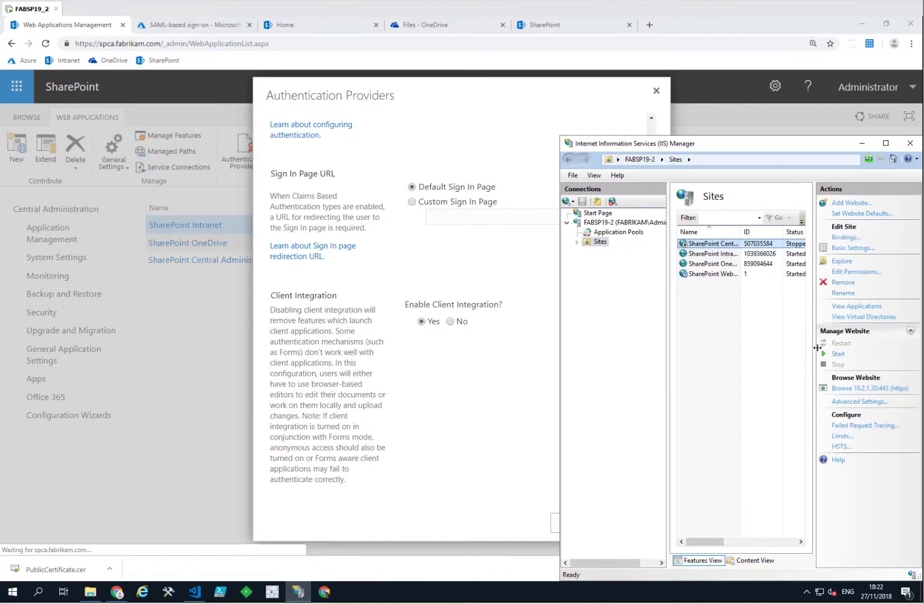
click(838, 356)
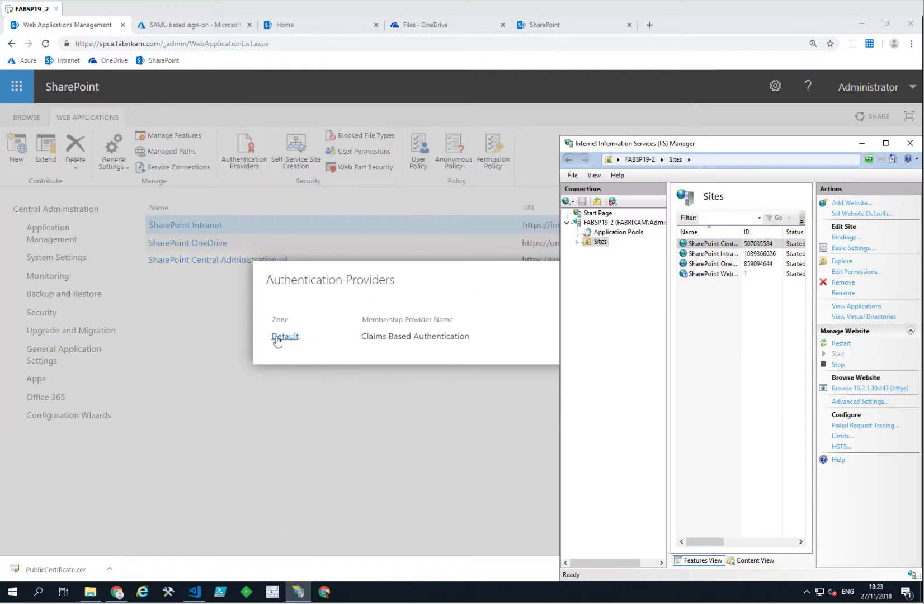
Back in Central Administration, reopen the Default zone's authentication settings, check the trusted identity provider selection and close the dialog.
click(277, 338)
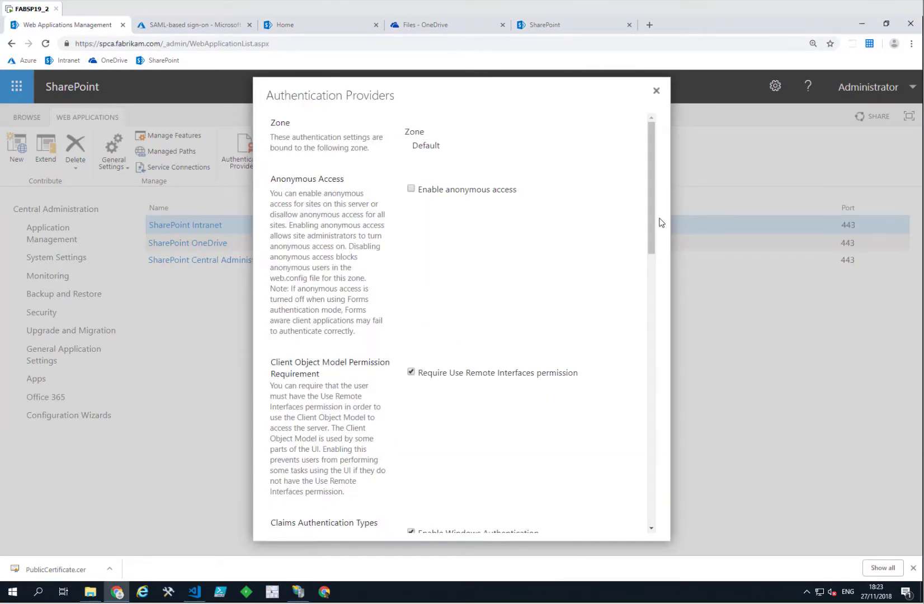
drag(652, 211, 653, 340)
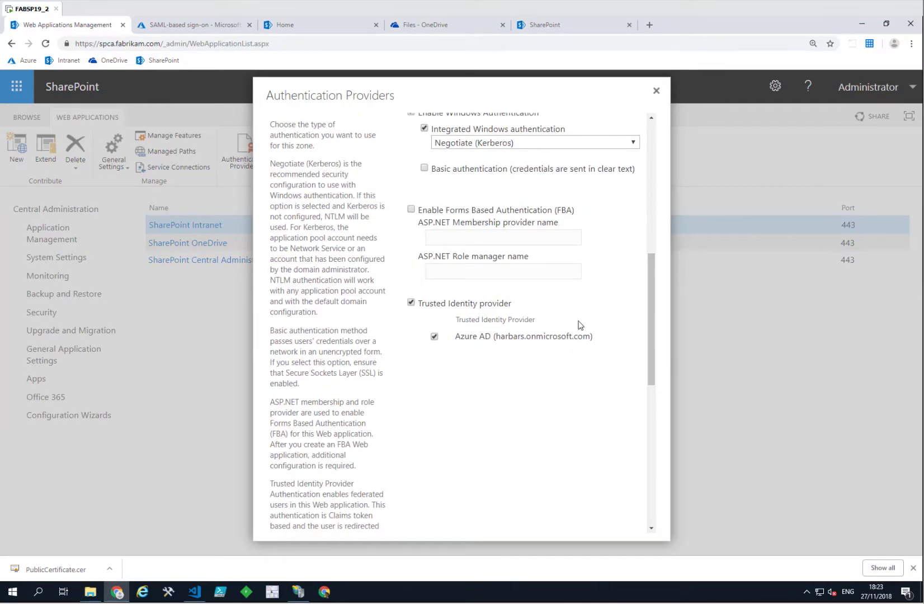
click(657, 91)
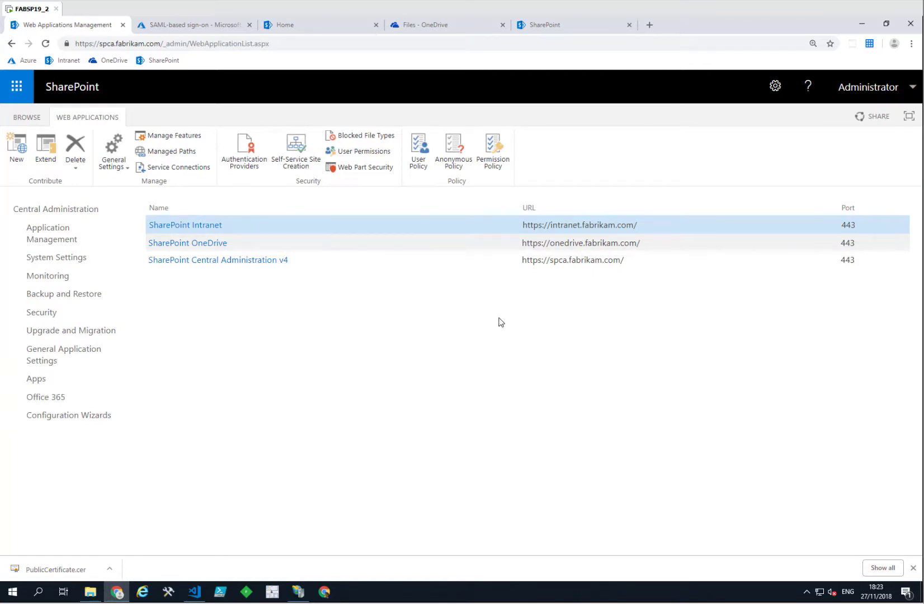
Start adding a user policy for all zones of the SharePoint Intranet web application and search the people picker for Hans Christian Andersen.
click(423, 167)
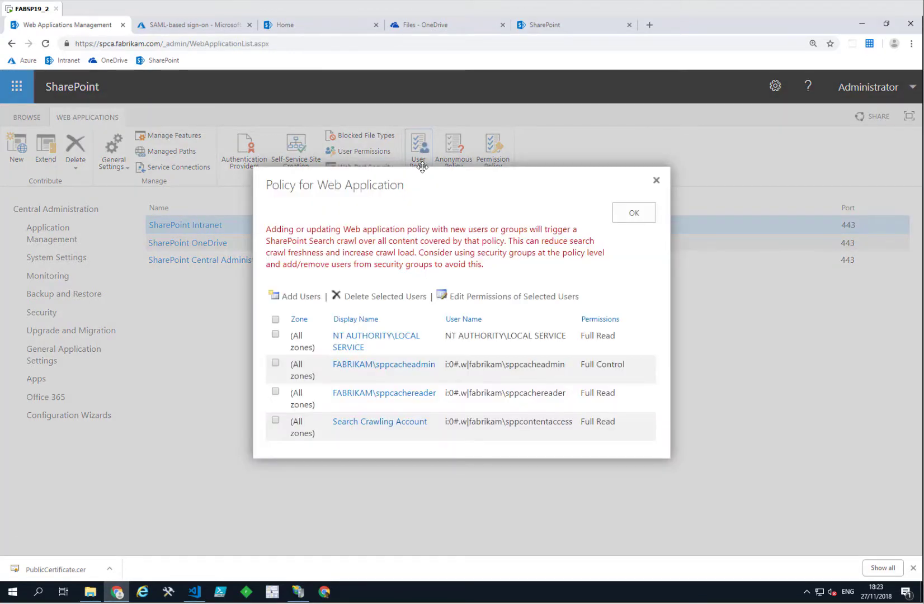
click(296, 301)
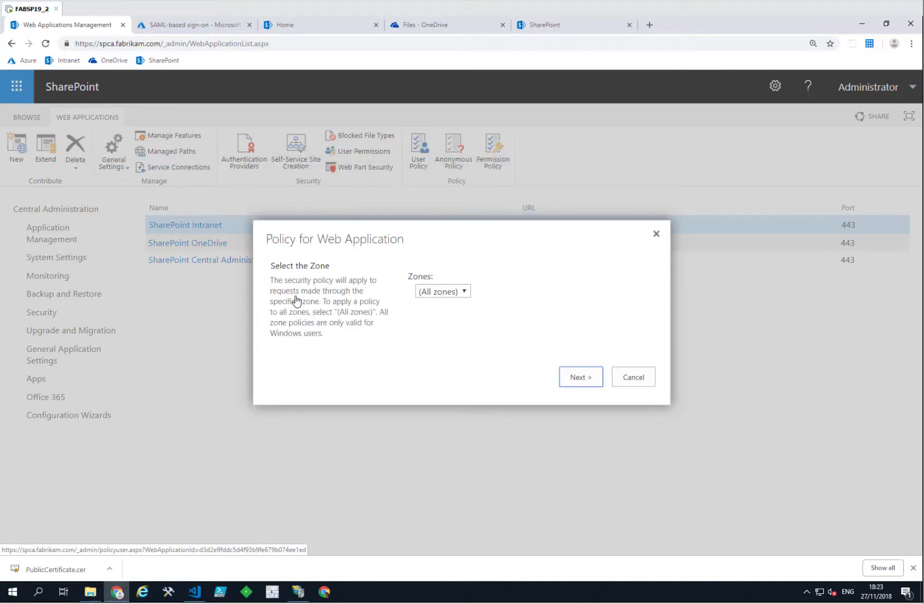
click(580, 378)
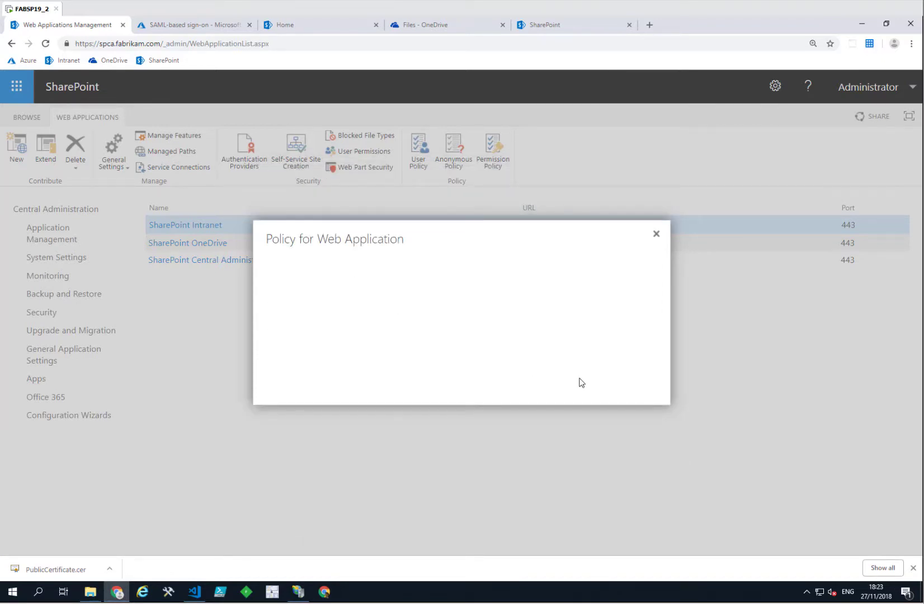
click(635, 258)
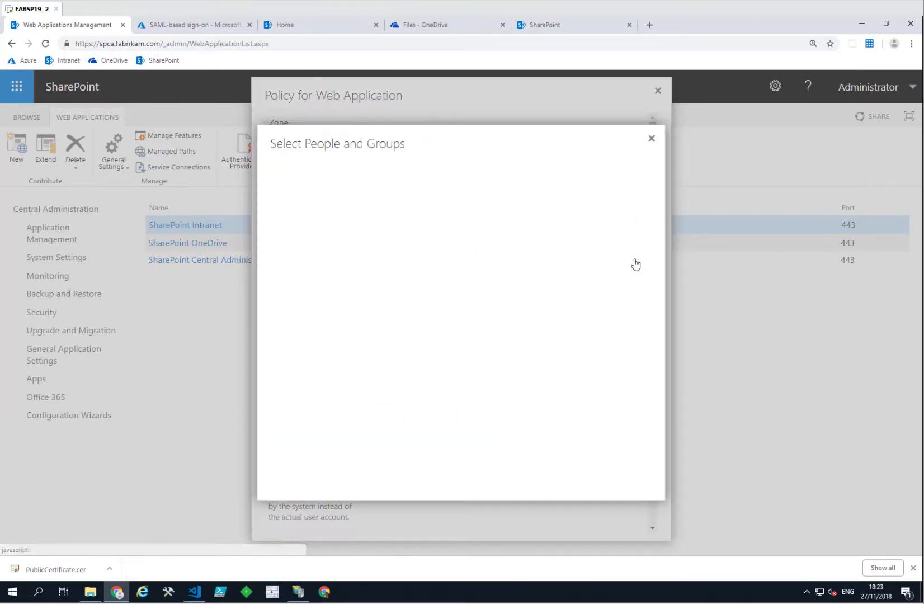
click(426, 184)
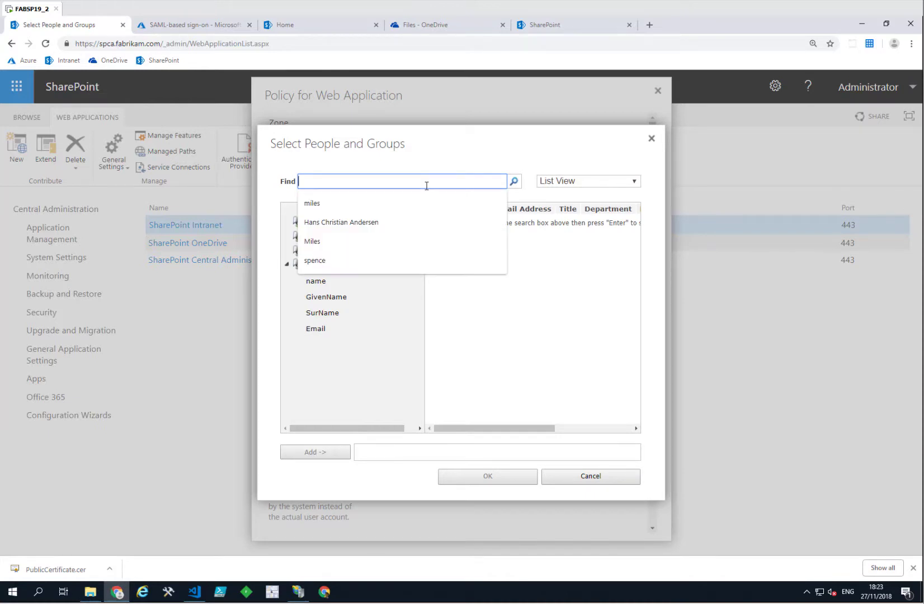
click(386, 223)
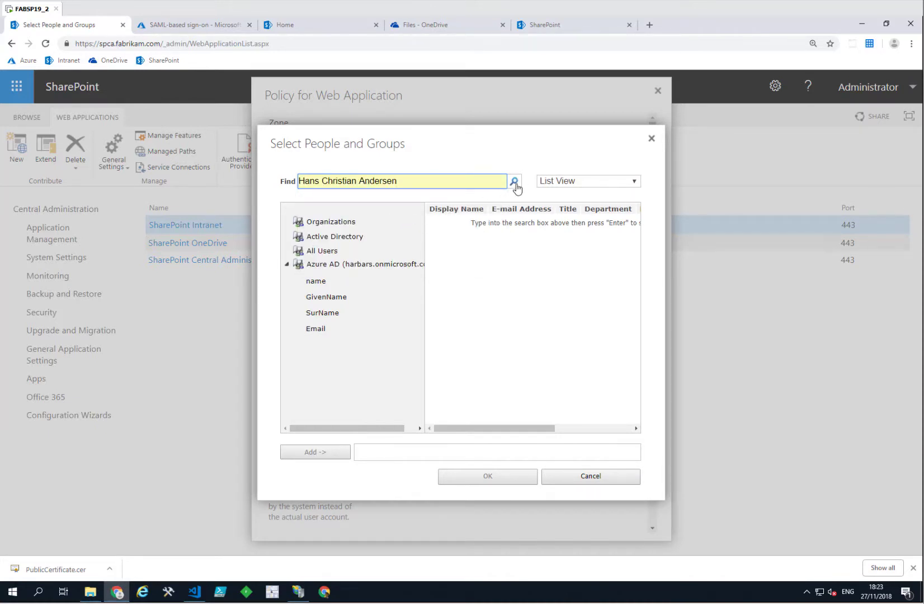
click(514, 185)
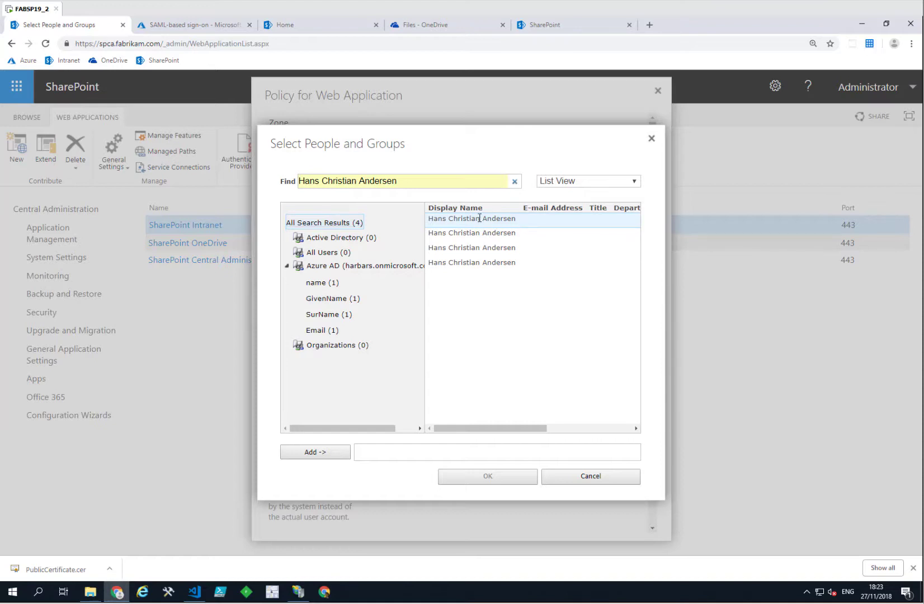
Search the people picker for Bill Gates, then close the picker and the policy dialog without adding anyone.
click(400, 181)
drag(401, 181, 296, 180)
text(B)
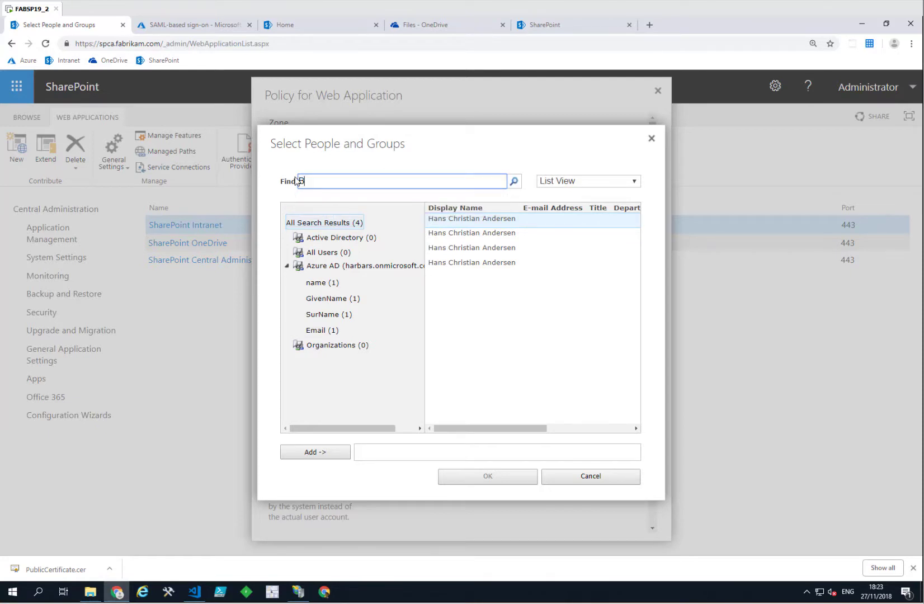
text(ill Gates)
key(Return)
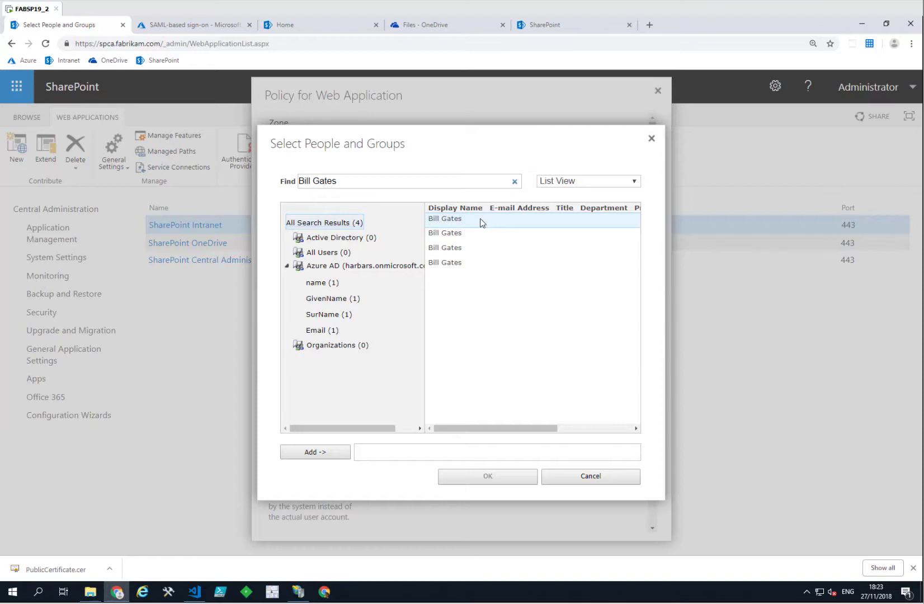
click(583, 479)
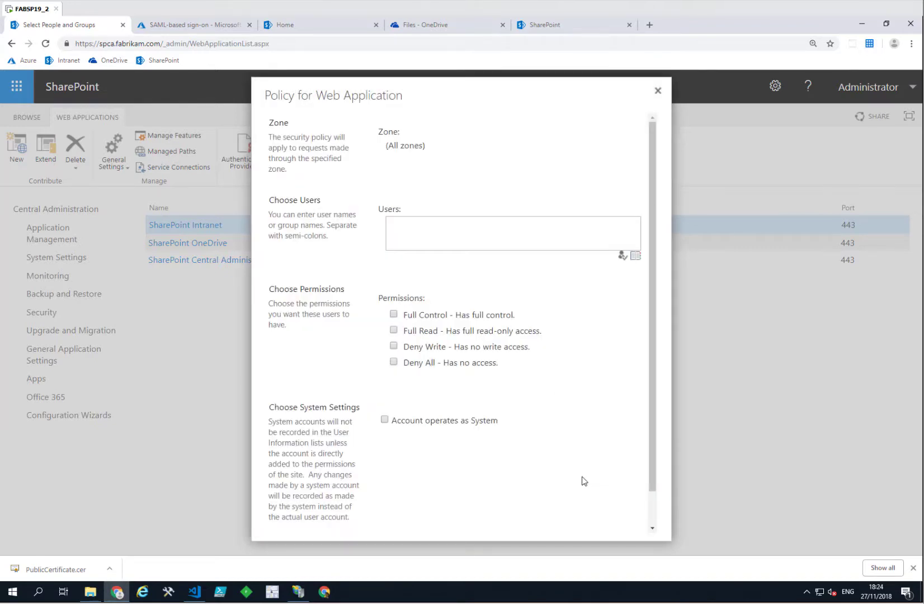
click(658, 91)
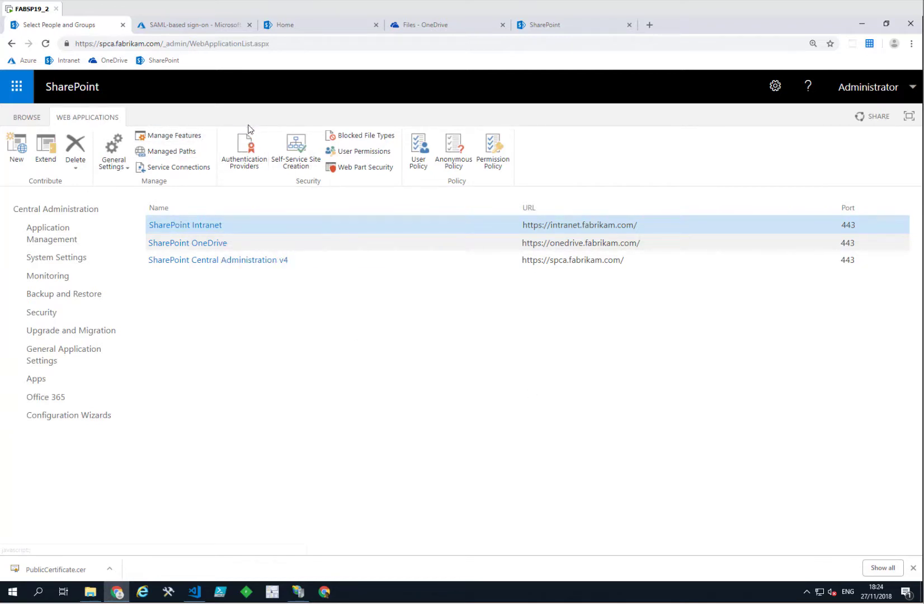
In the Azure portal, assign the users Duke Ellington, Miles Davis and Prince to the ESPC SharePoint on-premises application.
click(174, 25)
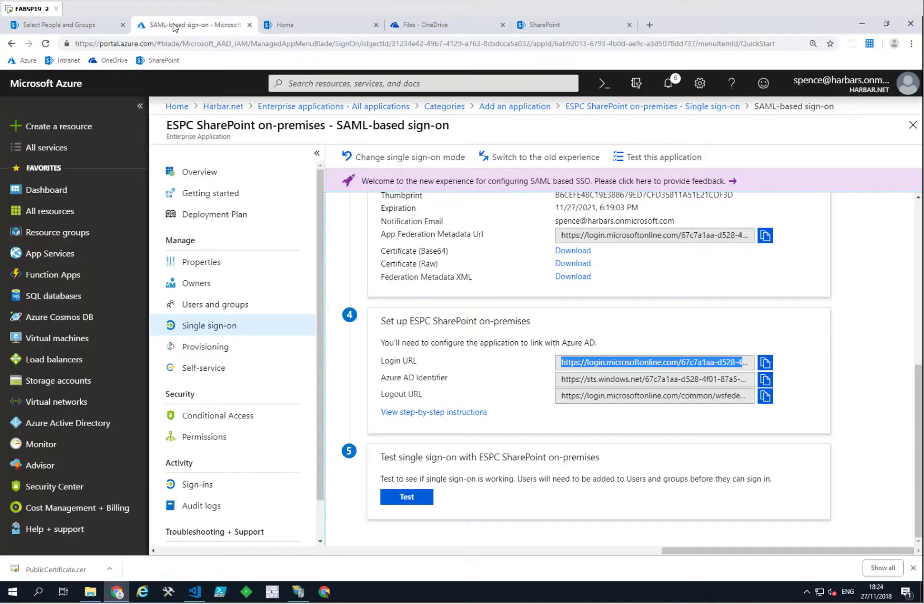
click(205, 302)
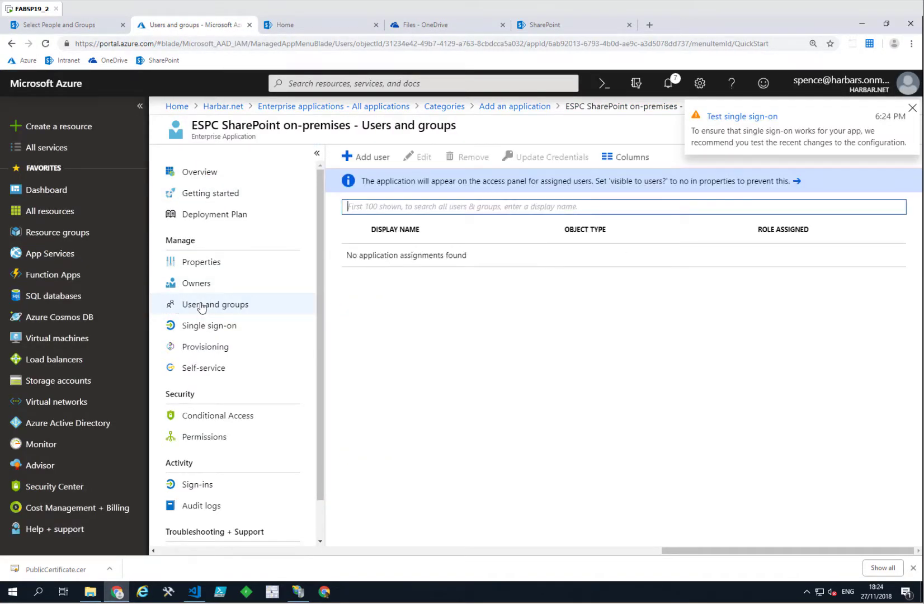
click(372, 160)
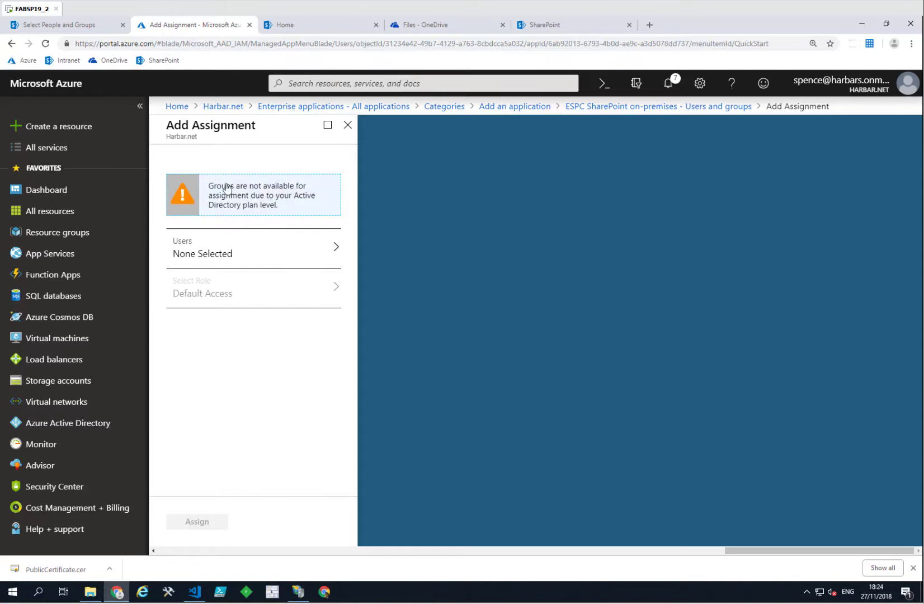
click(213, 243)
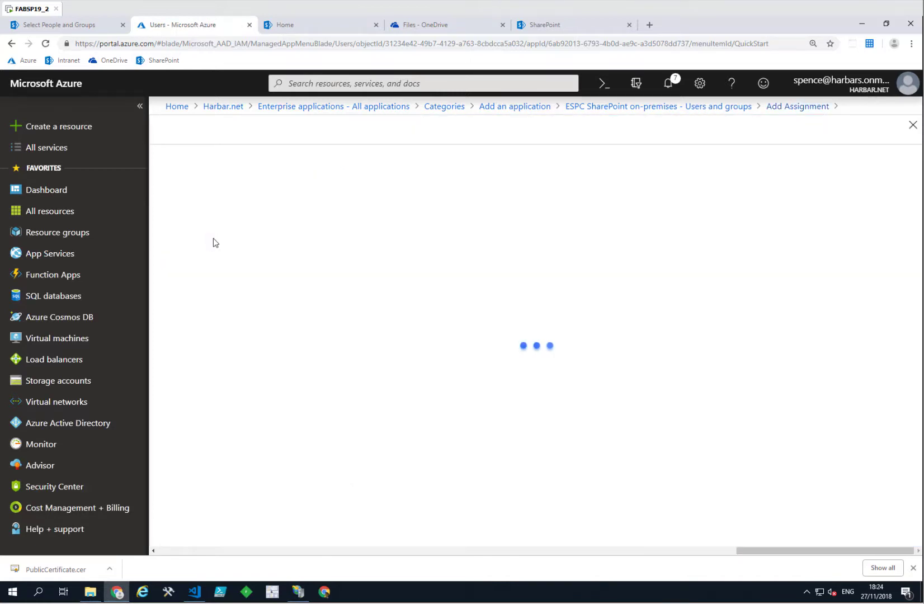
click(414, 222)
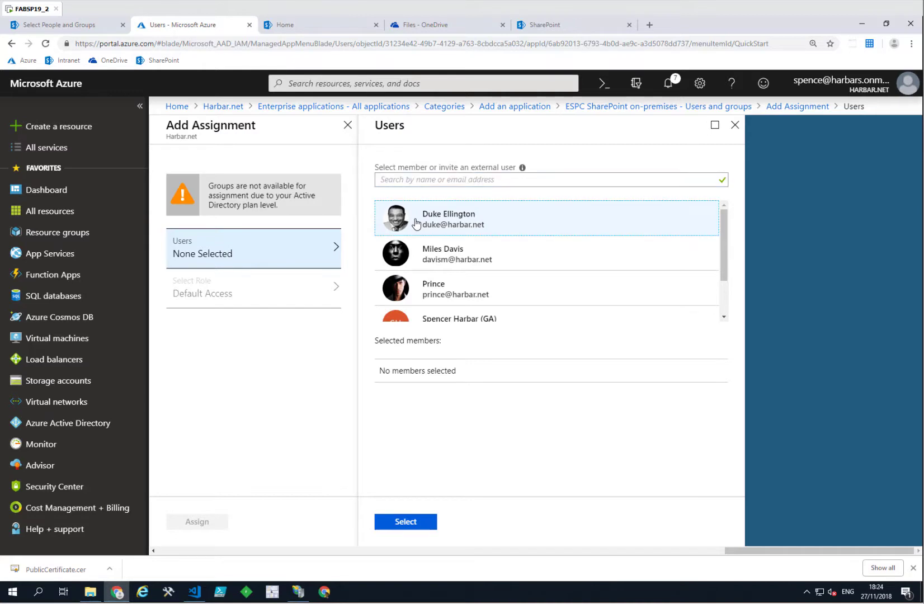
click(471, 257)
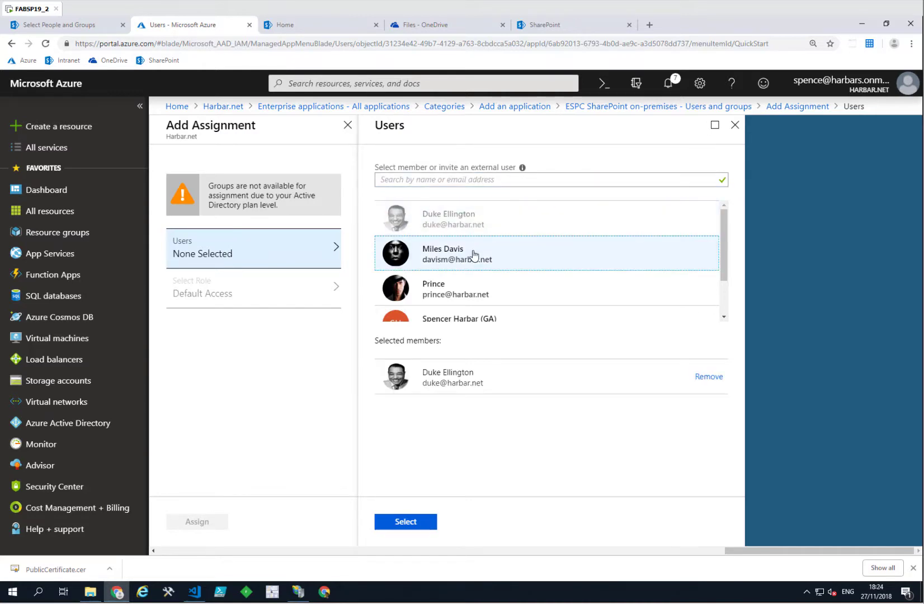
click(489, 285)
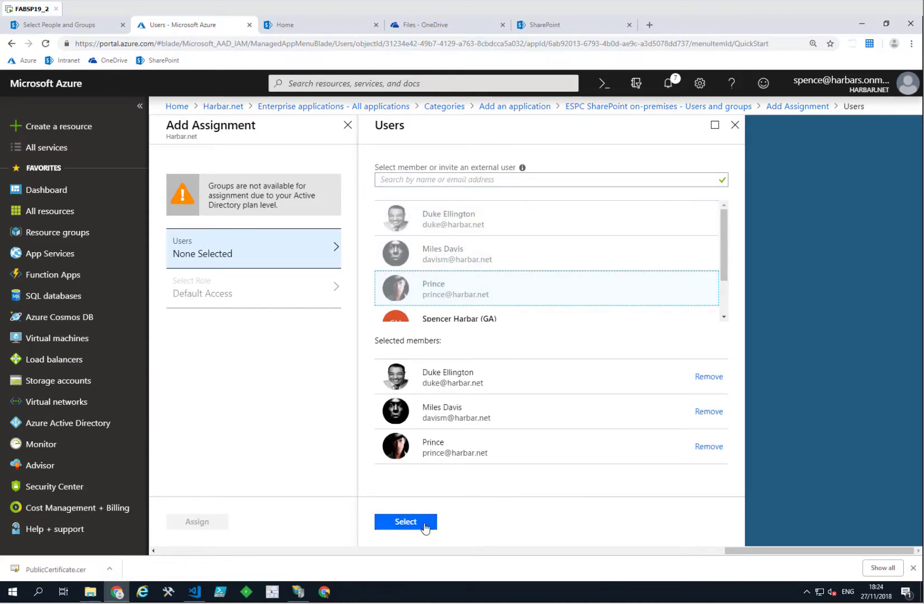
click(406, 522)
click(196, 528)
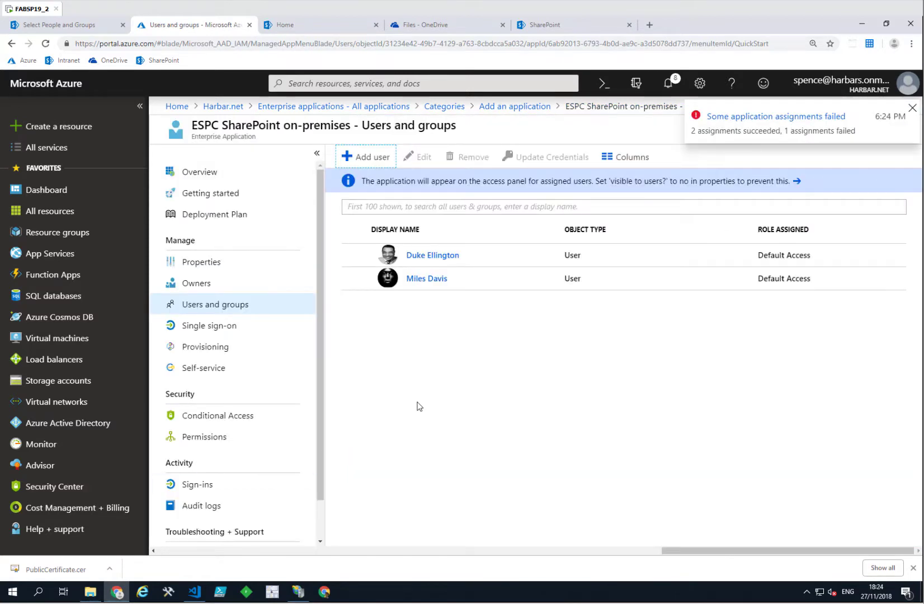
Repeat the ESPC SharePoint on-premises application assignment for the user Prince only.
click(371, 159)
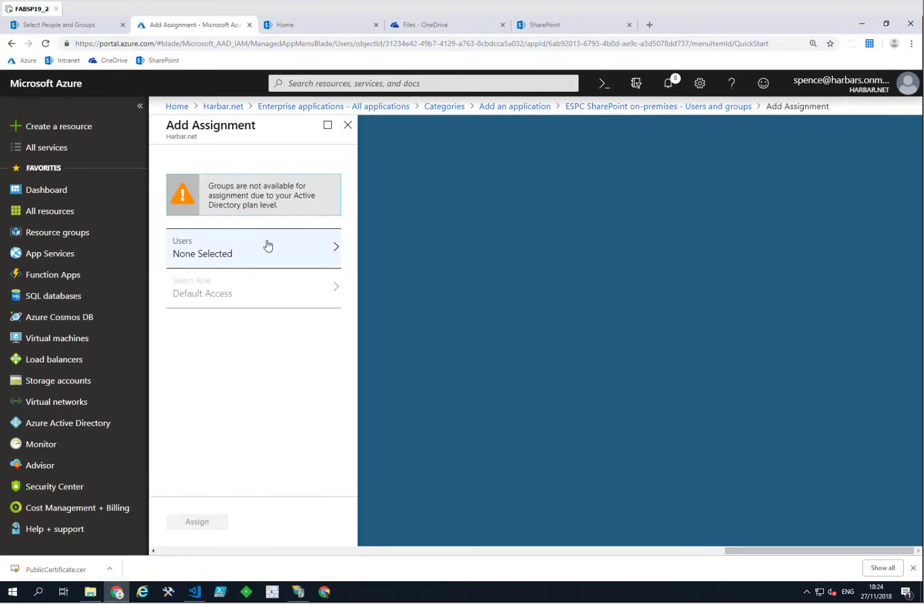
click(273, 245)
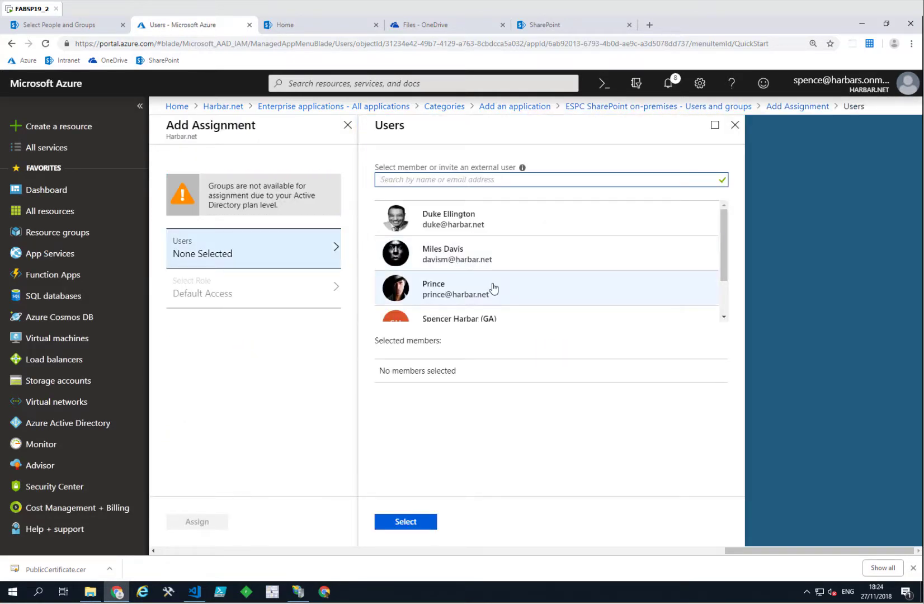
click(492, 289)
click(414, 522)
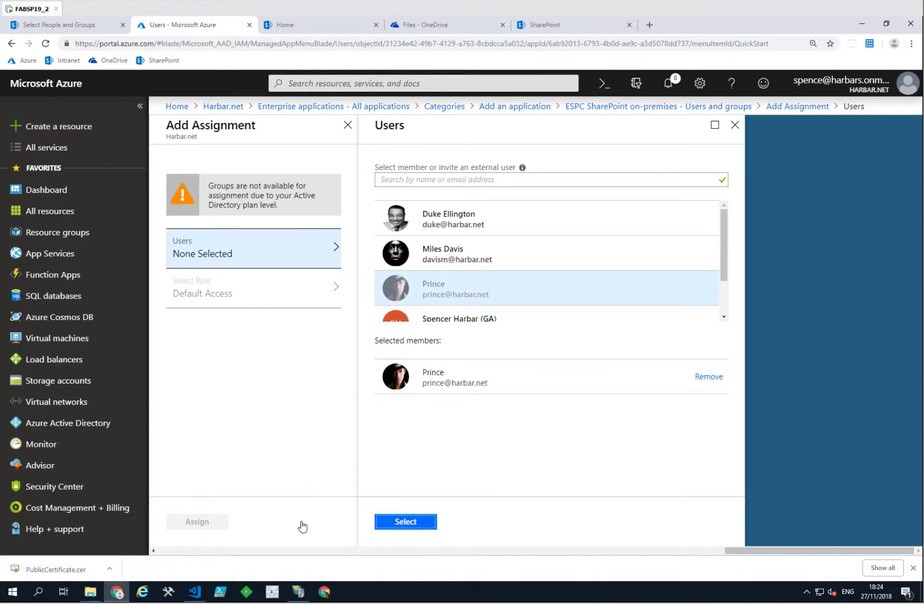
click(222, 521)
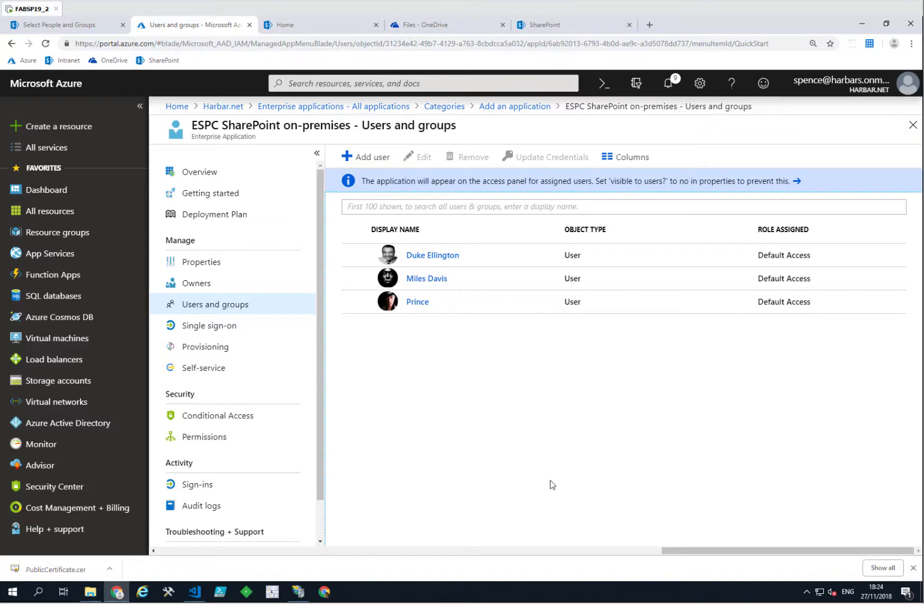
In the second Chrome browser, sign in to the Intranet site through Azure AD with the listed account's password, declining to stay signed in.
click(325, 592)
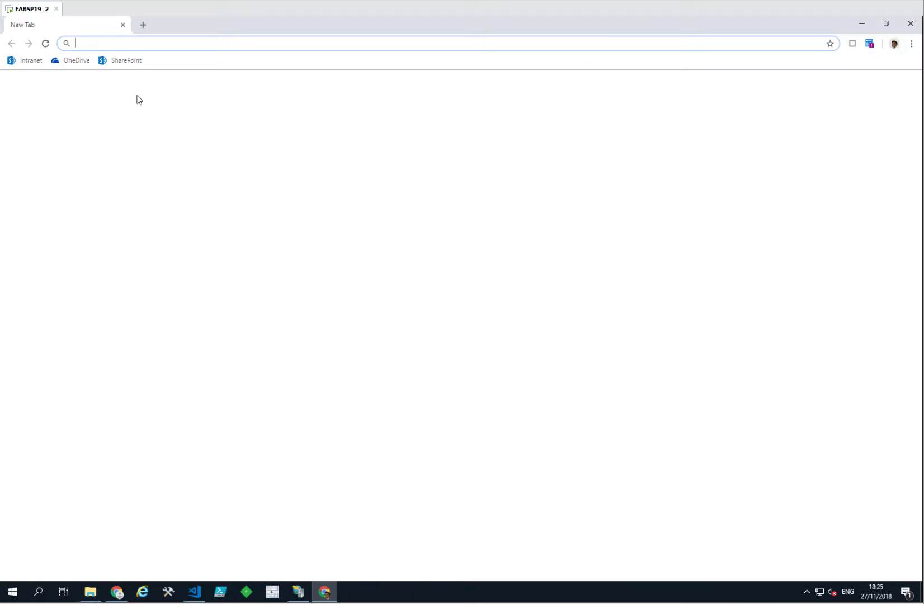
click(20, 61)
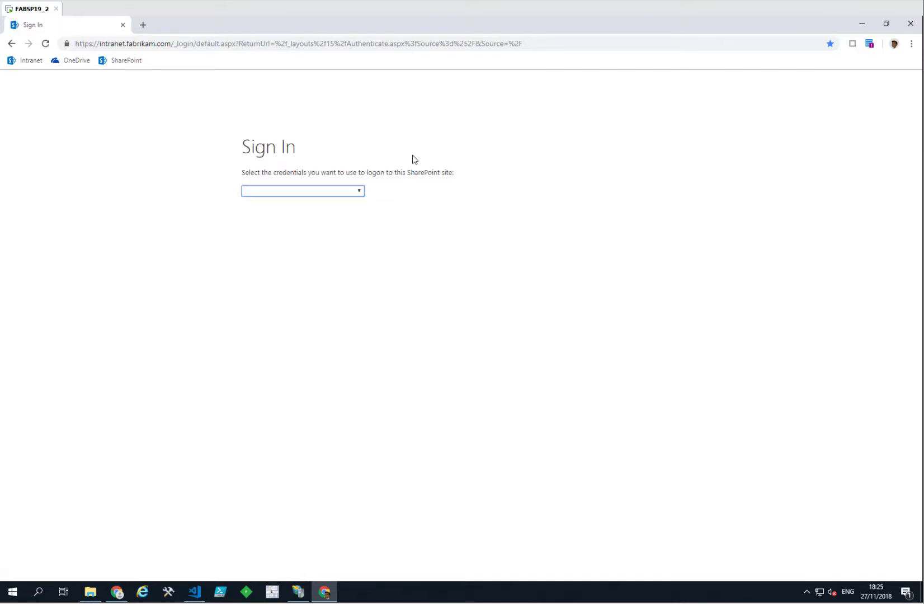
click(361, 191)
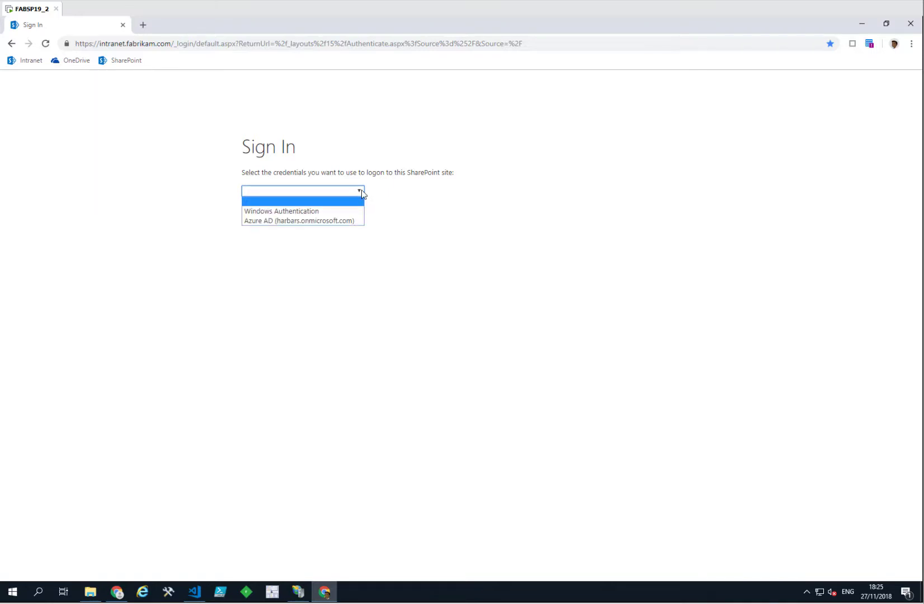
click(350, 221)
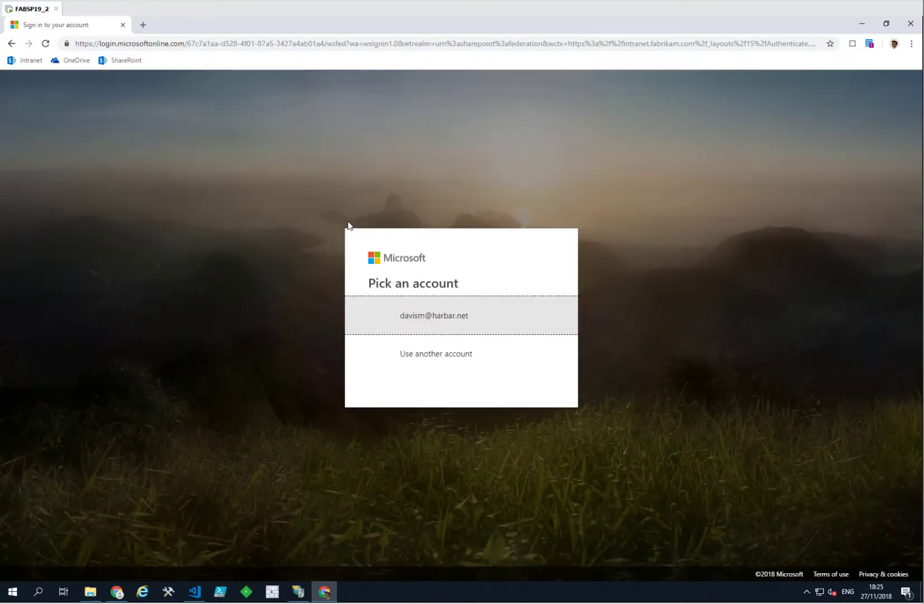
click(413, 320)
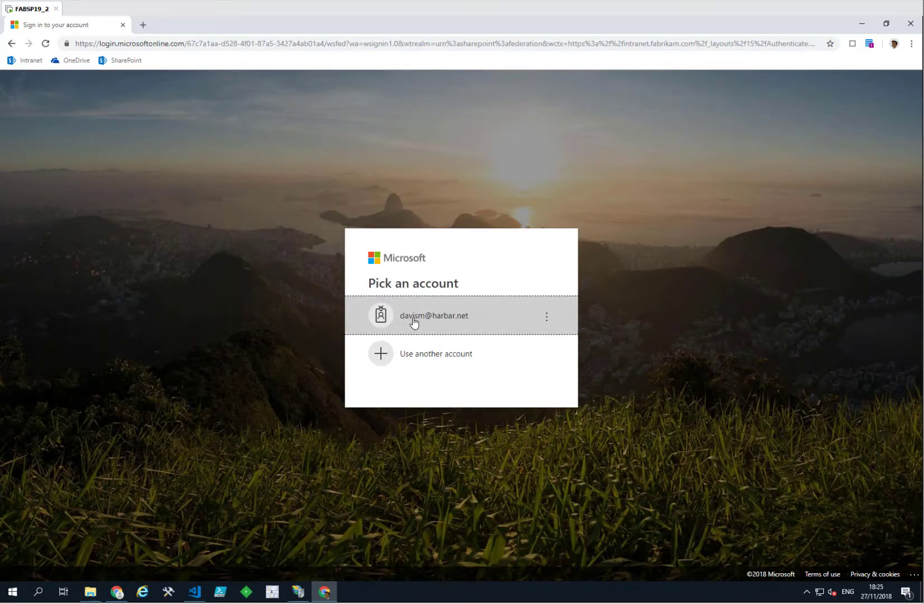
text(••••)
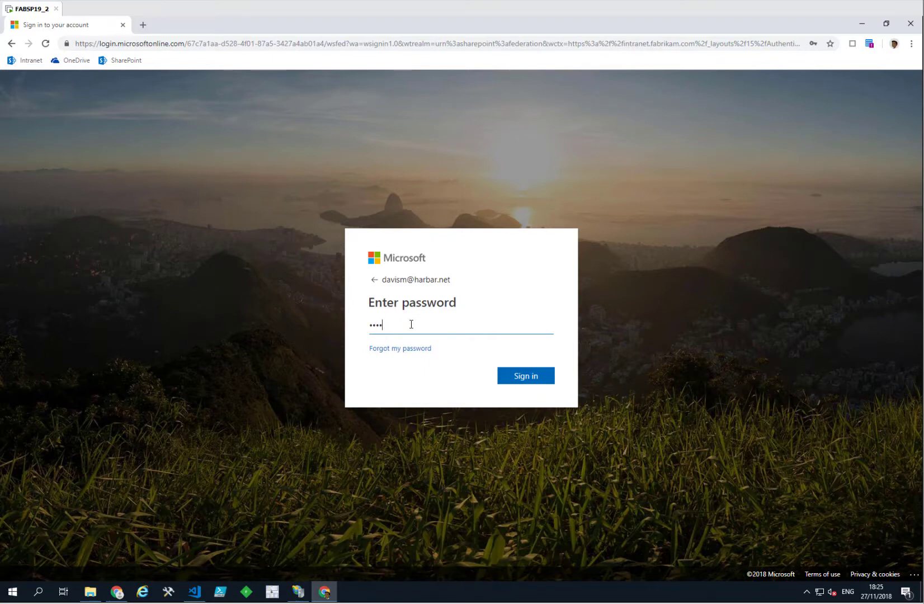
text(•••••••)
key(Return)
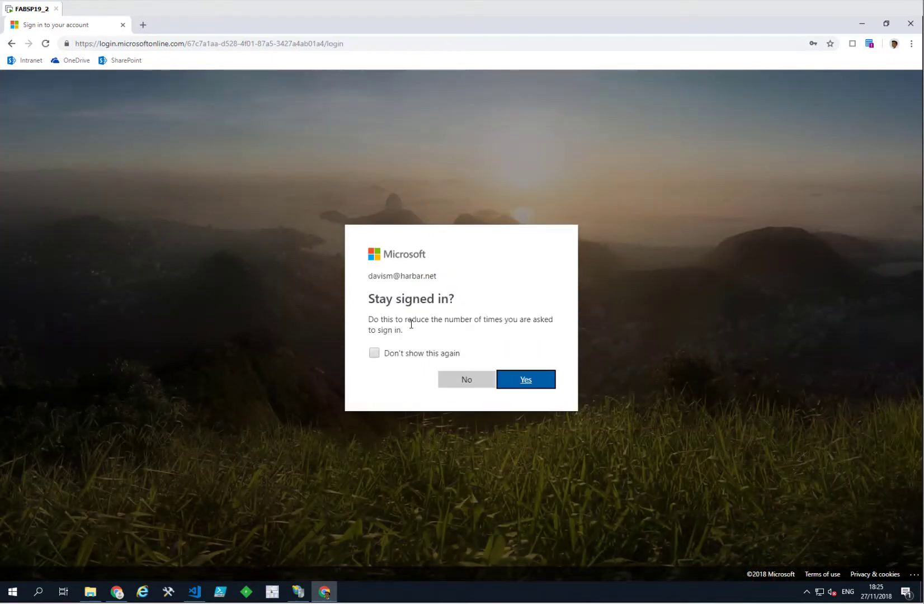
click(474, 386)
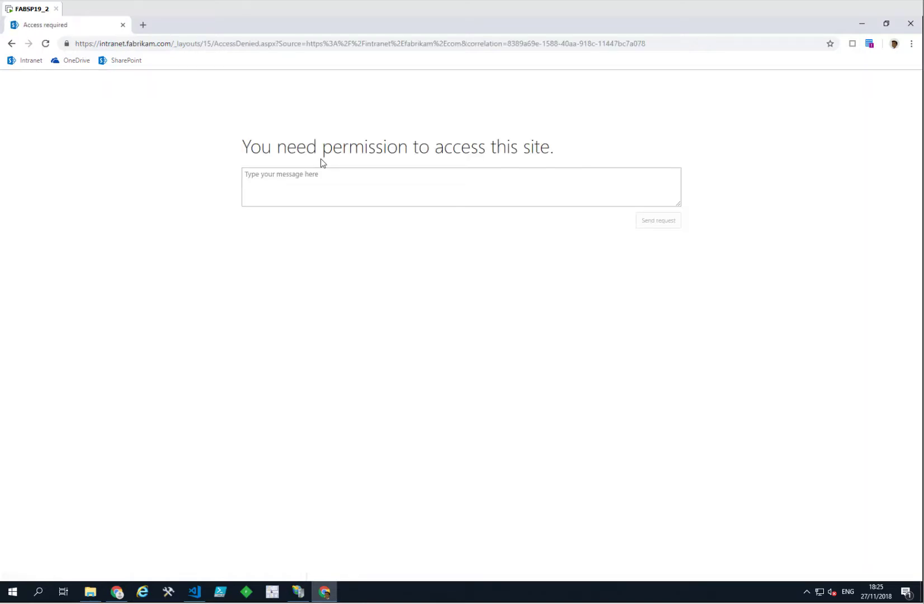
Send a site access request with the message "Please let me into this awesome site!".
click(291, 183)
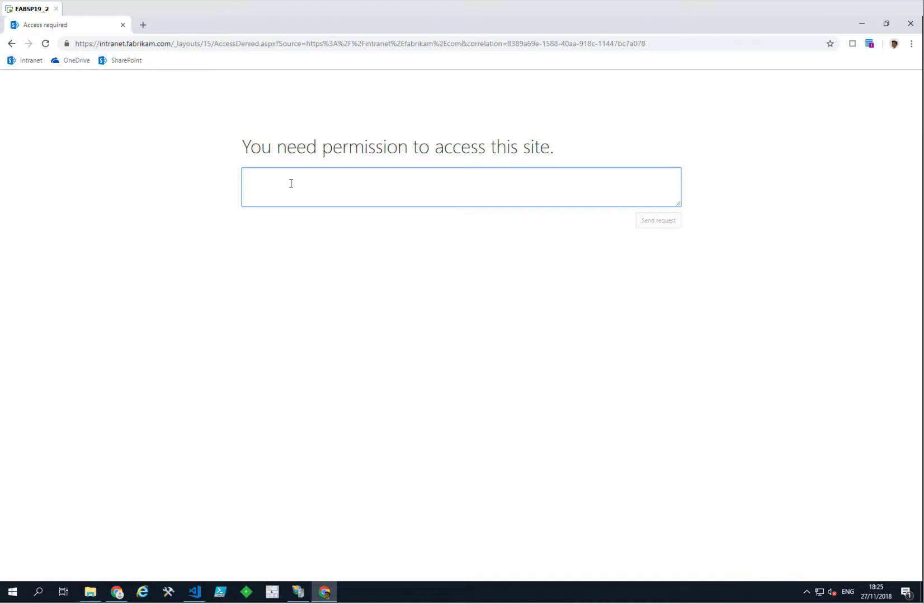
text(Please let me into this awesome site!)
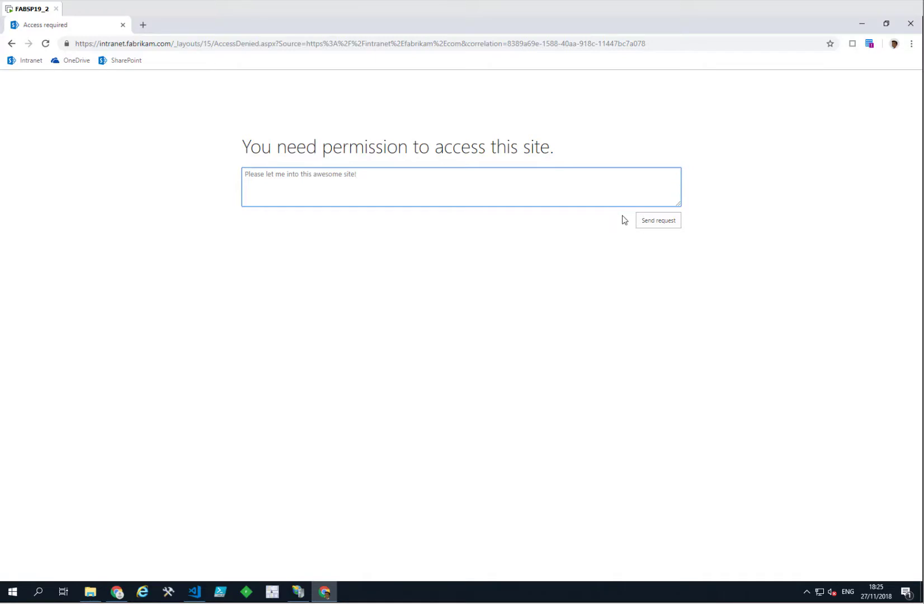
click(660, 222)
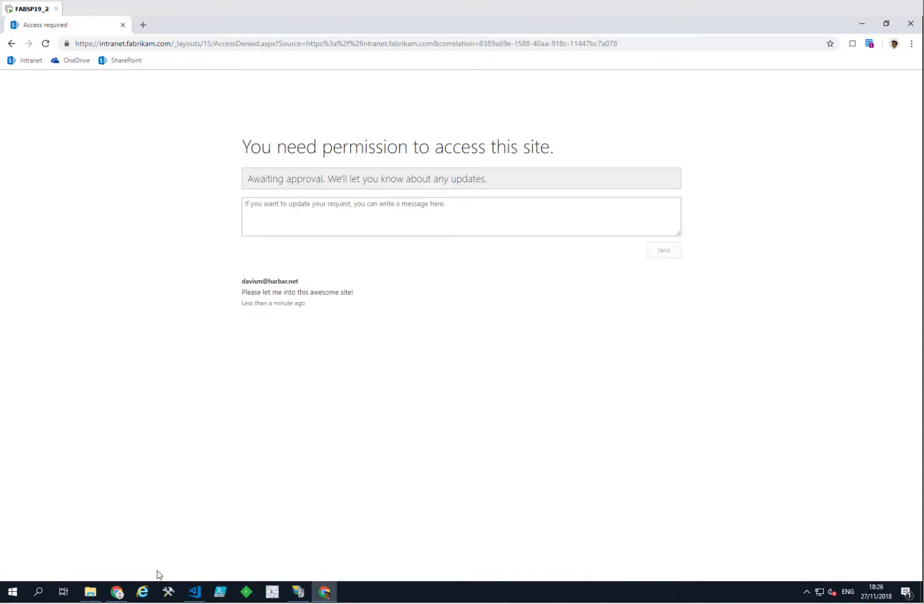
Switch to the administrator's browser and open the Intranet site's advanced permissions settings.
click(117, 592)
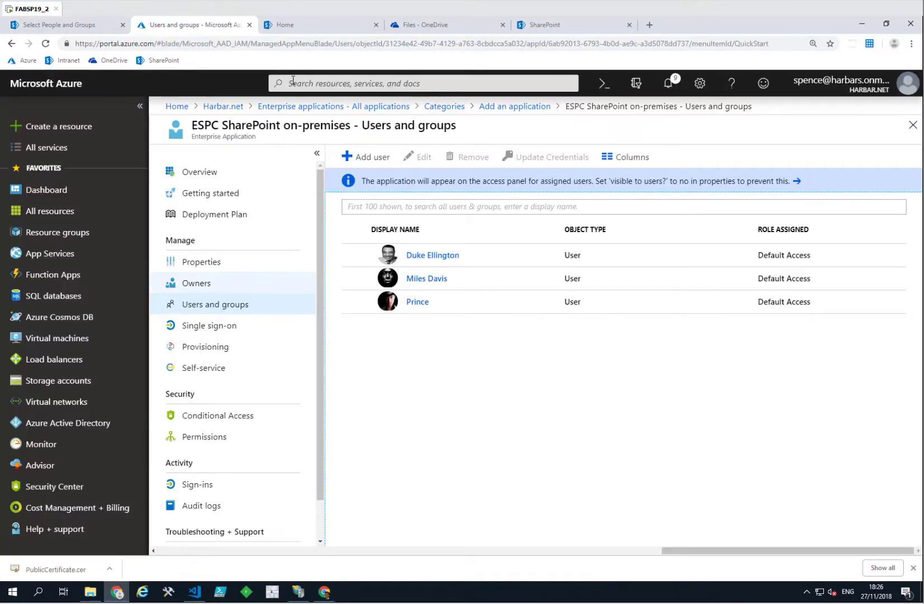
click(313, 25)
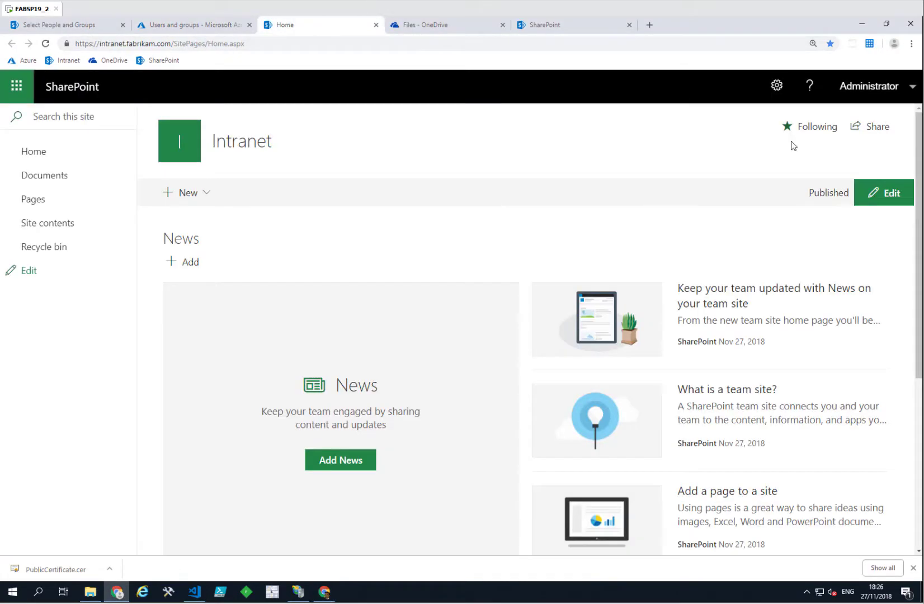
click(783, 88)
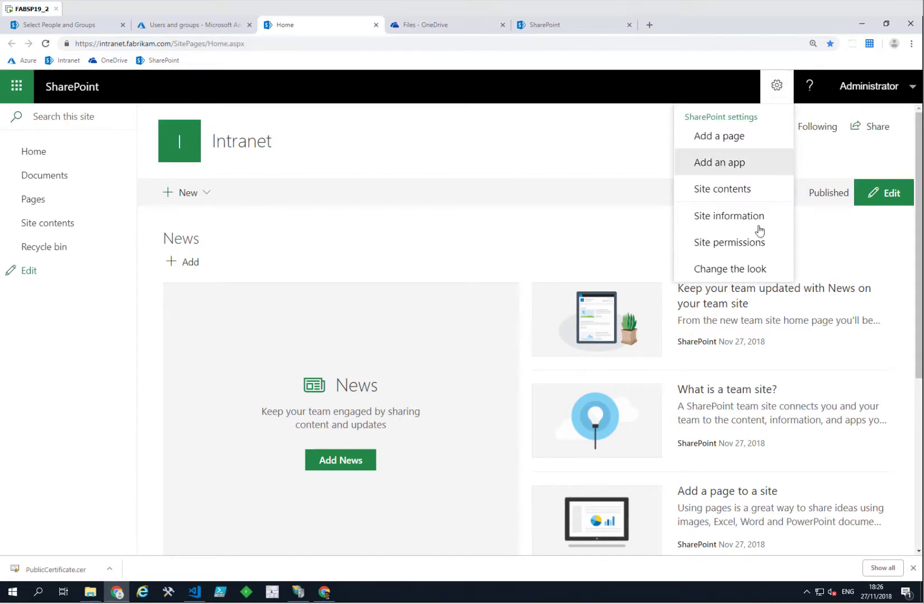
click(755, 243)
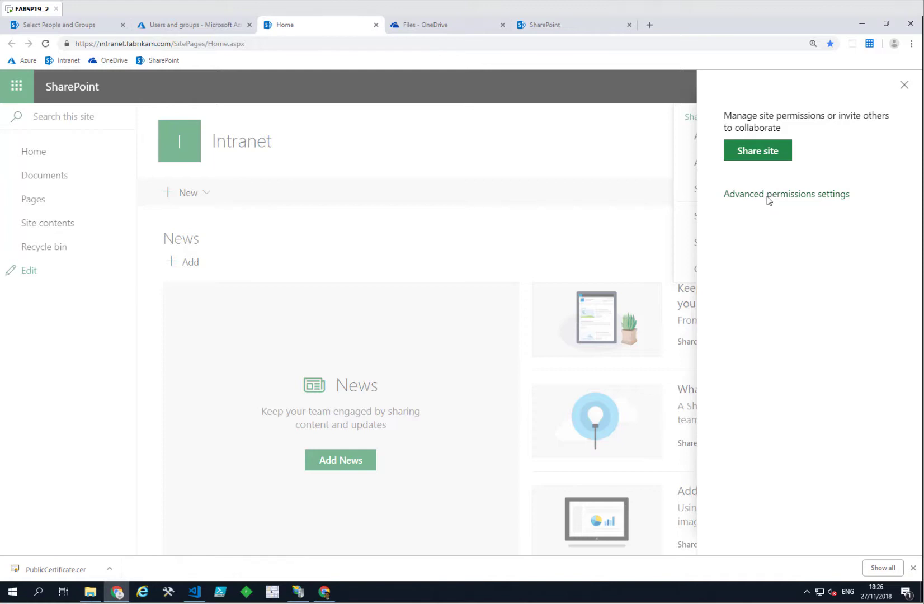
click(766, 197)
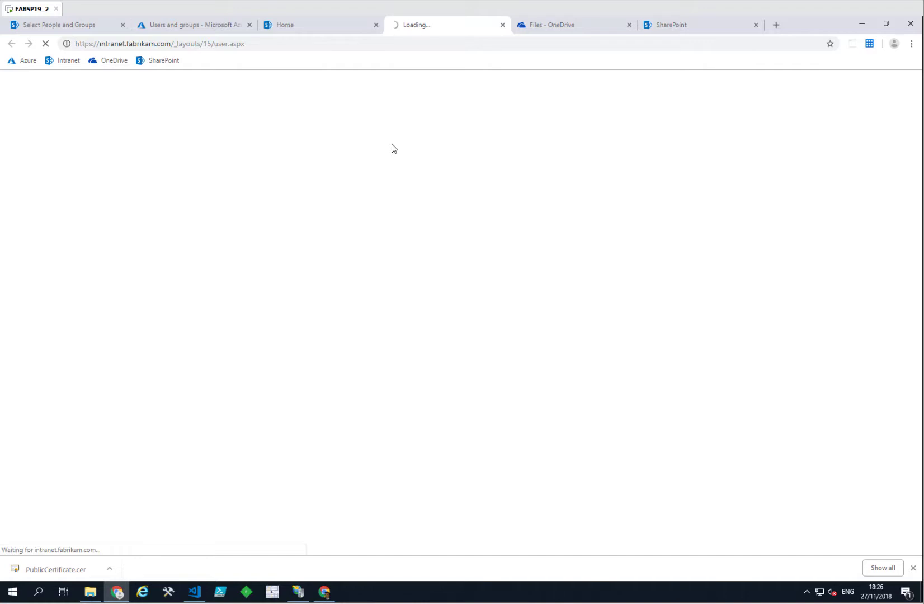
click(912, 568)
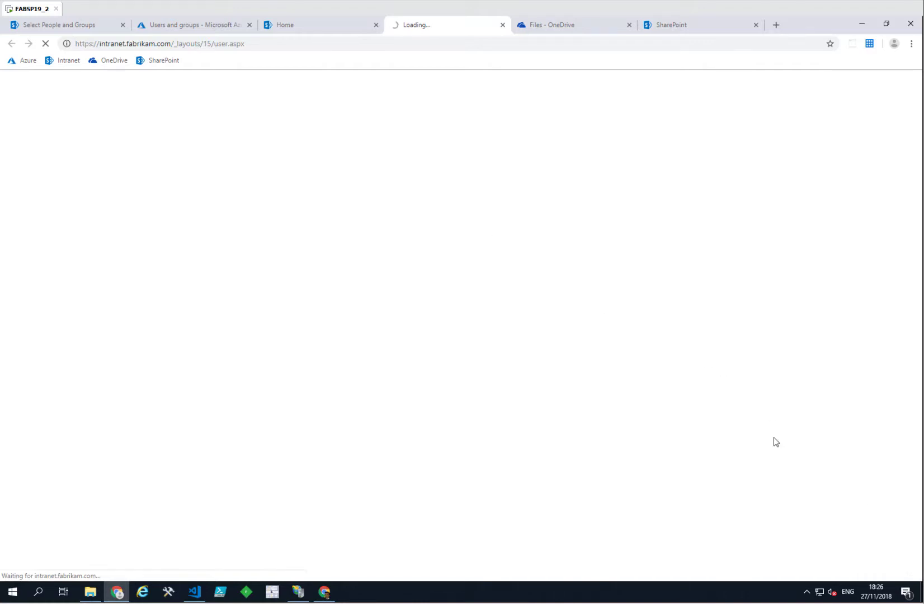
click(311, 42)
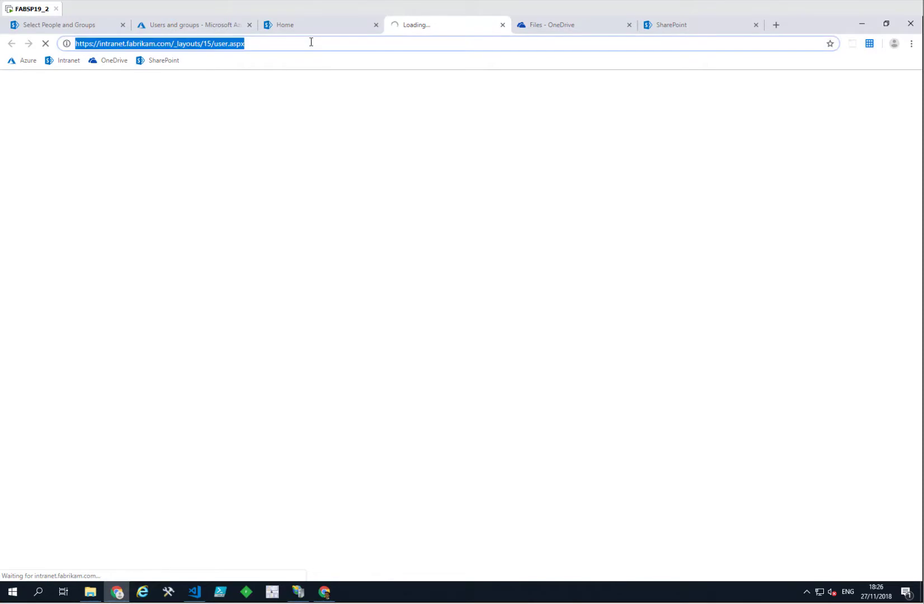
key(Return)
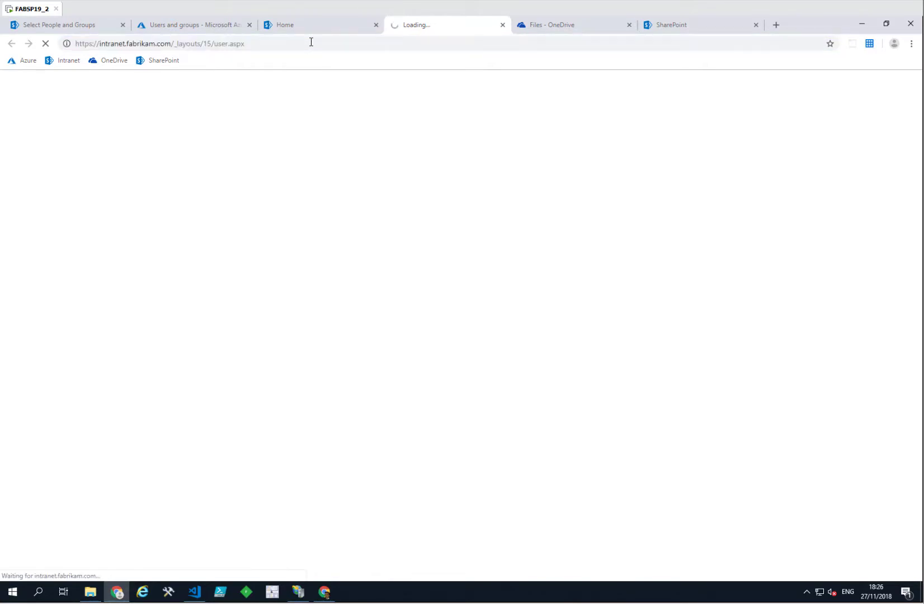
click(309, 25)
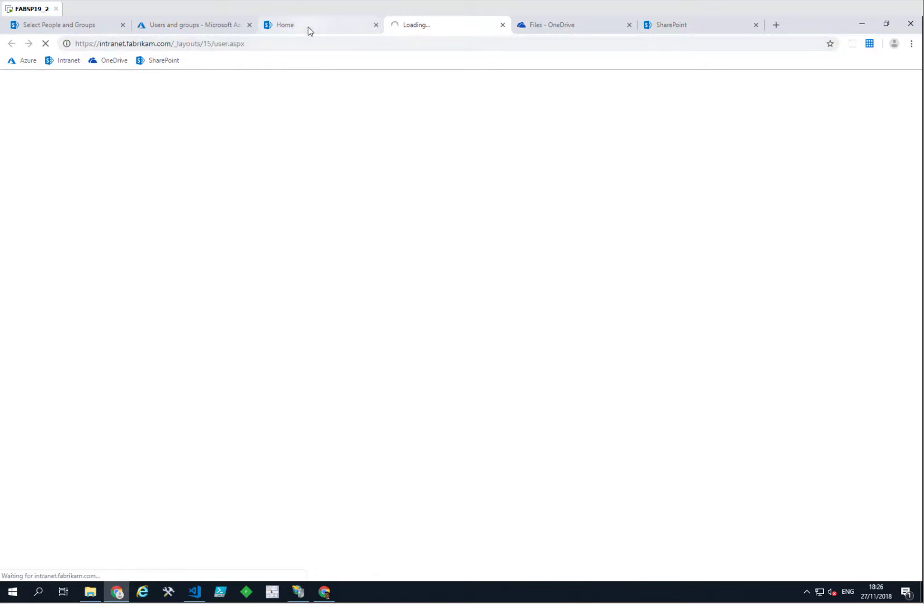
click(402, 30)
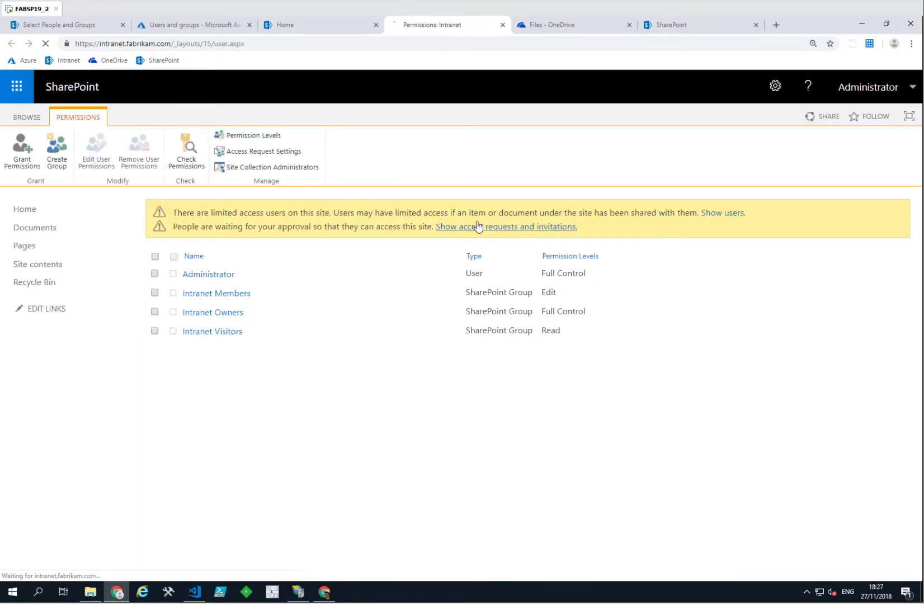
Show the site's access requests and invitations and approve the pending request for the Intranet.
click(478, 227)
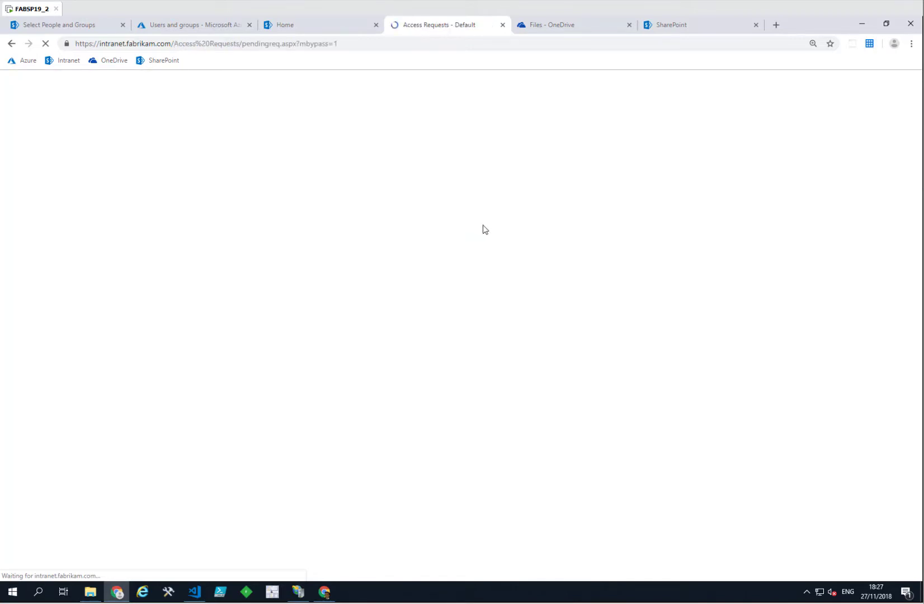
click(479, 260)
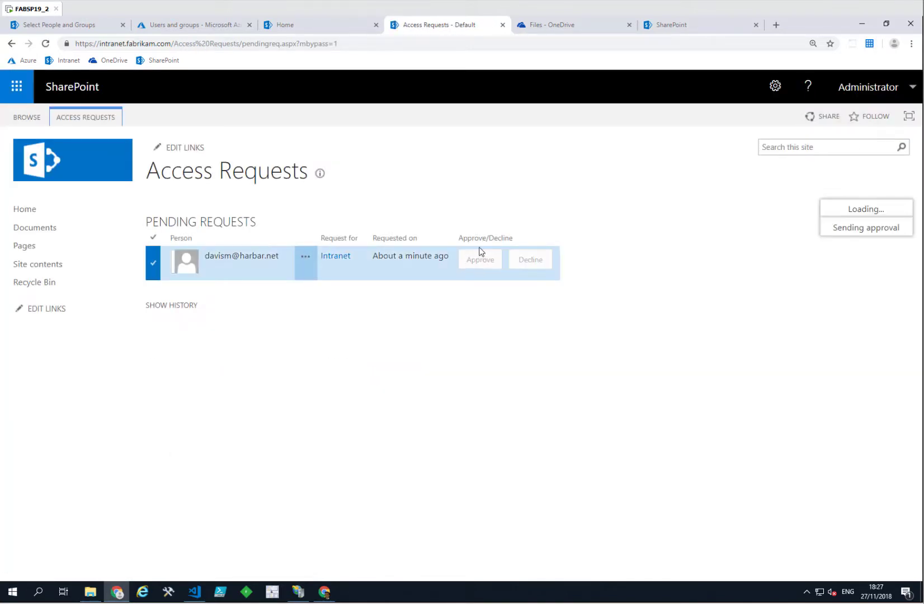
click(270, 173)
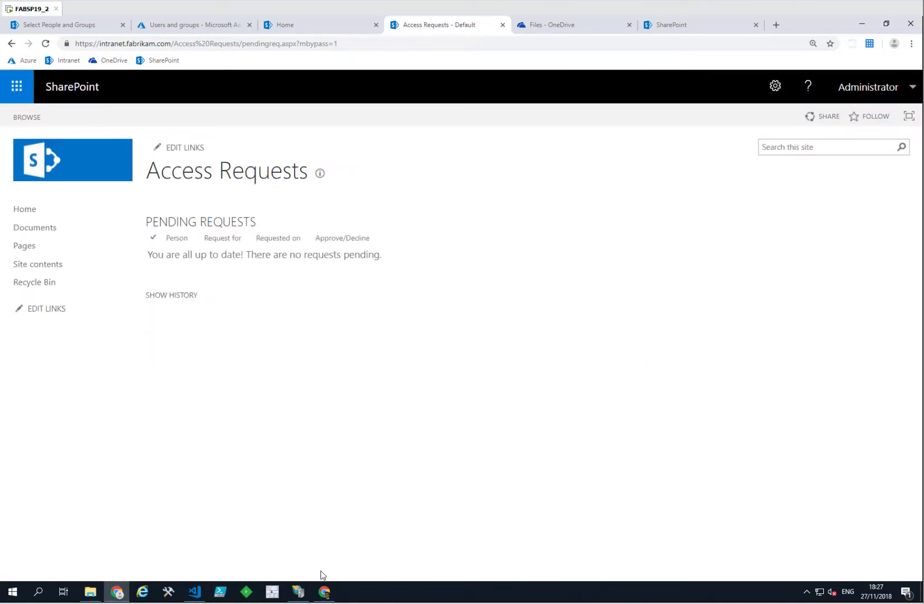
Return to the requesting user's browser and reopen the Intranet site with the Azure AD (harbars.onmicrosoft.com) credentials.
click(324, 592)
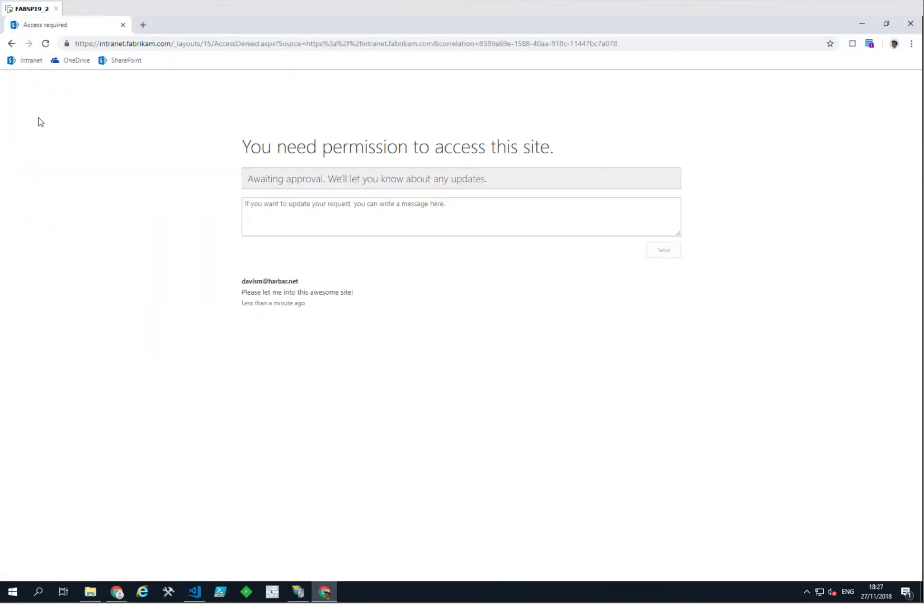
click(25, 60)
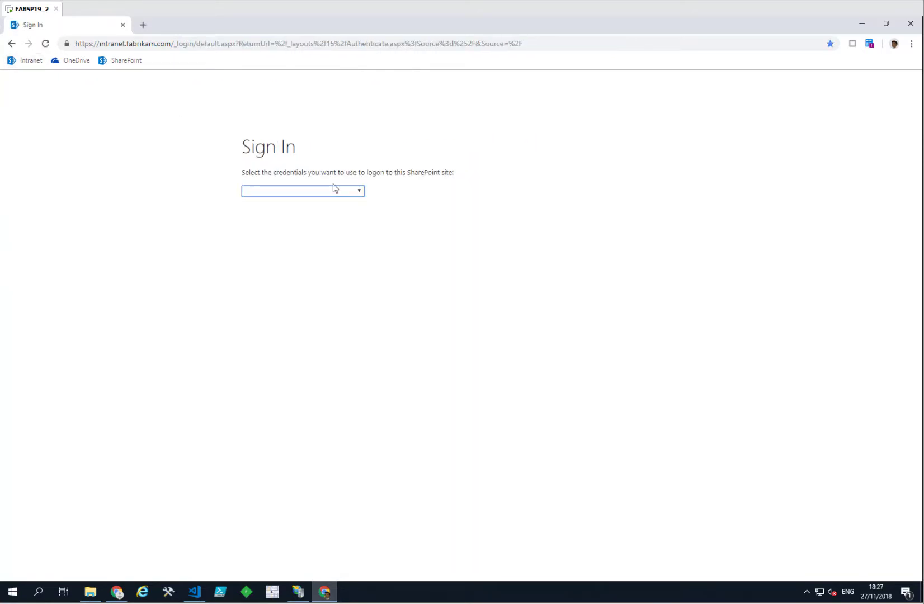
click(335, 191)
click(331, 219)
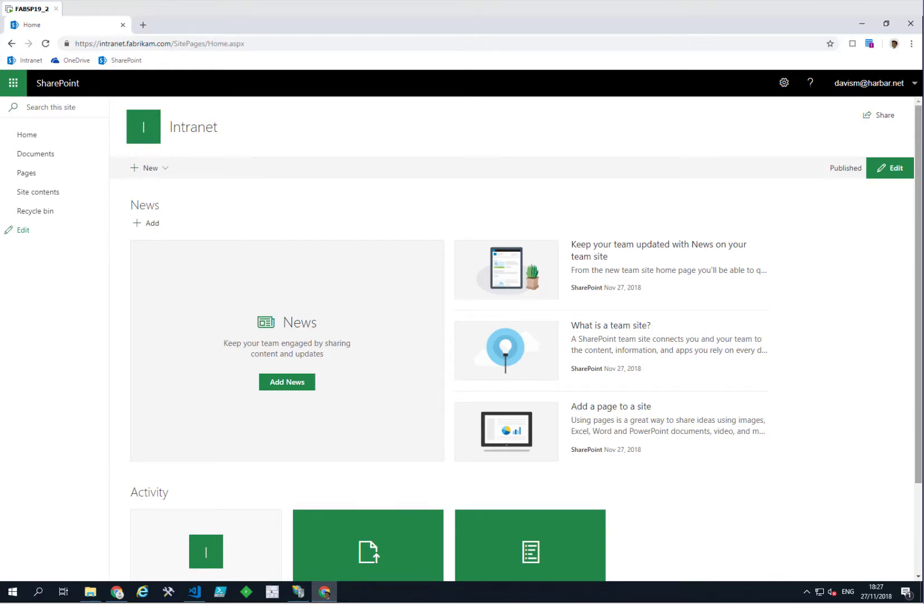
Back in the Azure portal, find ESPC SharePoint on-premises among all app registrations and open its Reply URLs settings.
click(862, 26)
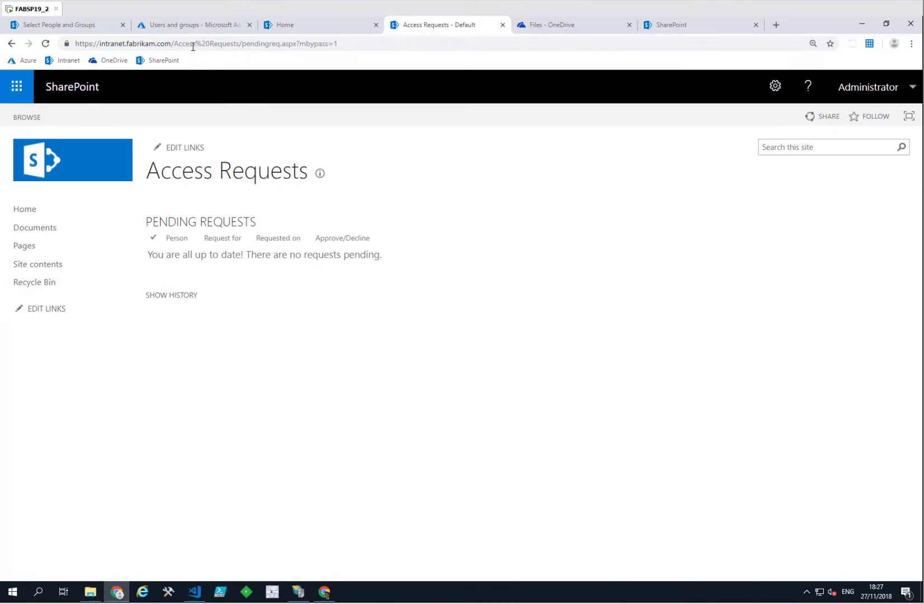
click(184, 26)
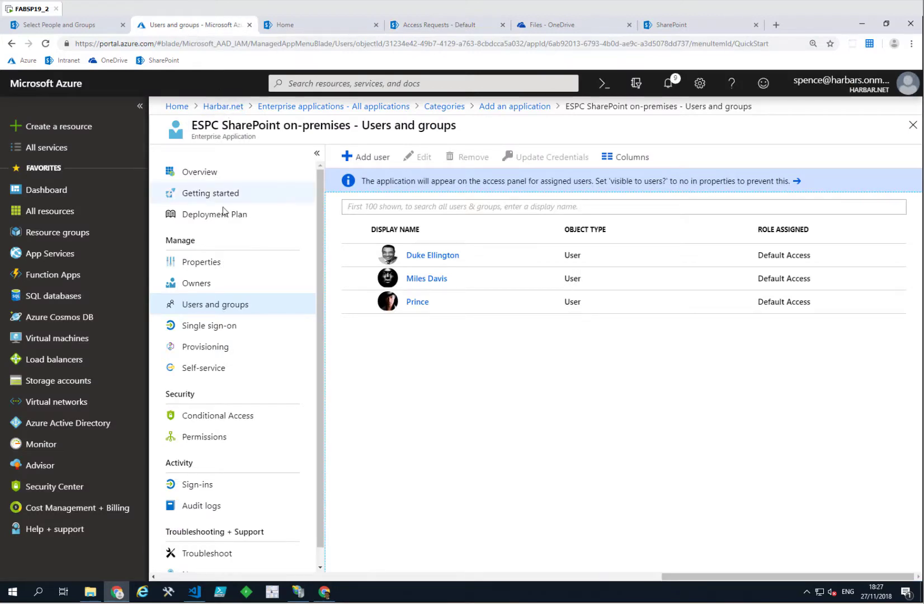
click(77, 423)
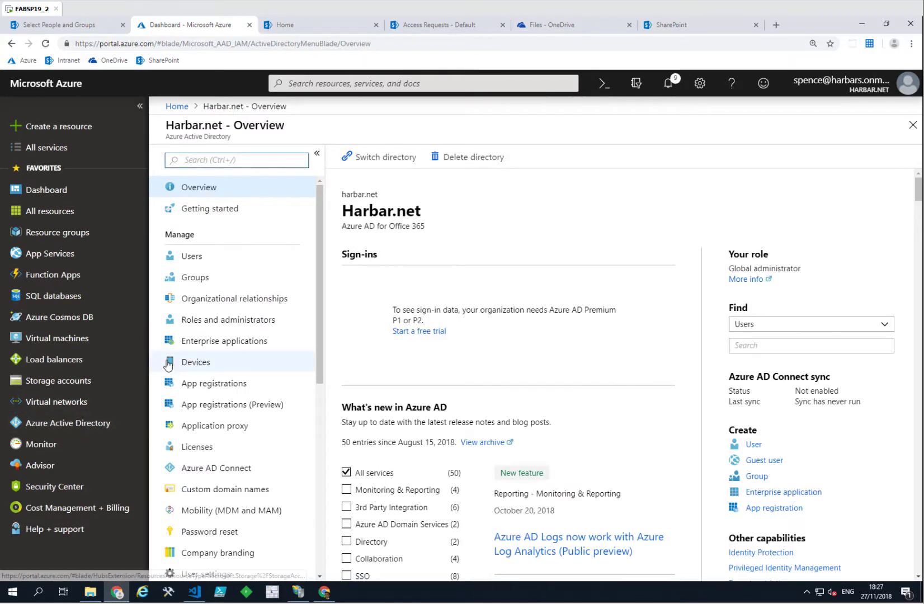
click(186, 381)
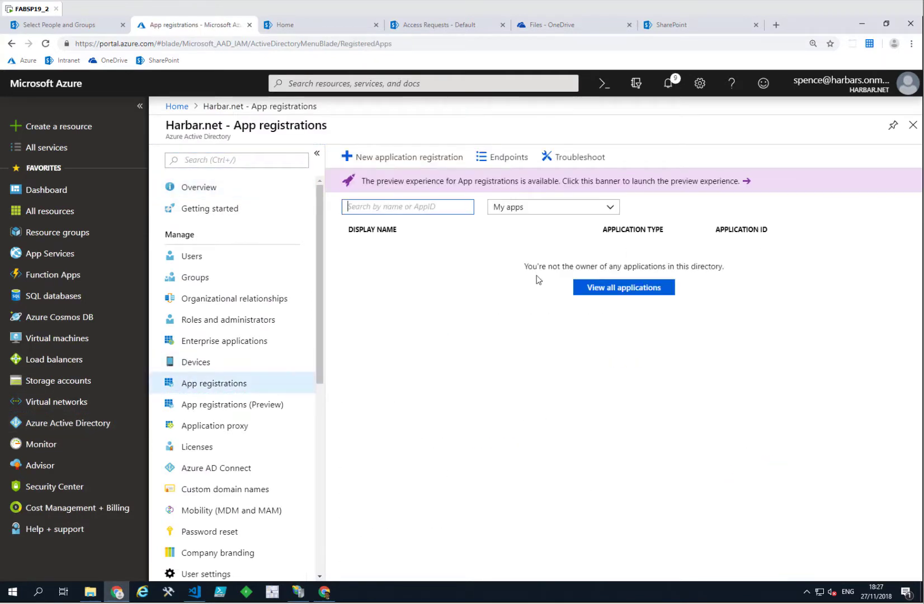
click(588, 289)
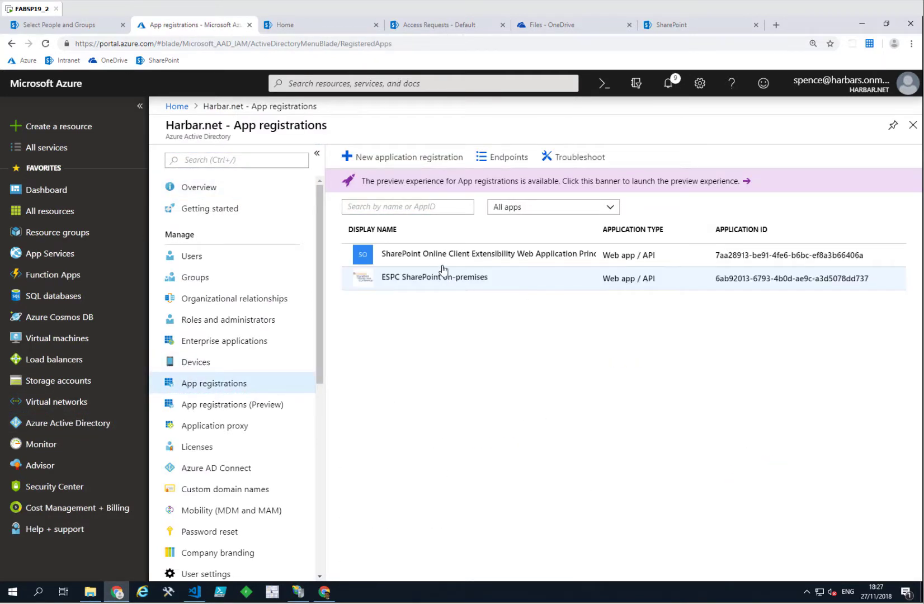
click(476, 283)
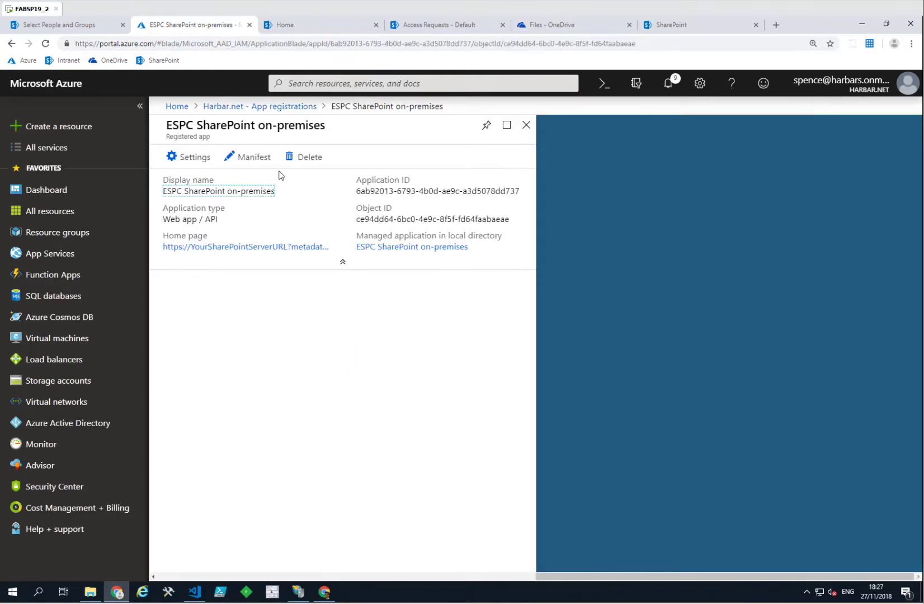
click(193, 159)
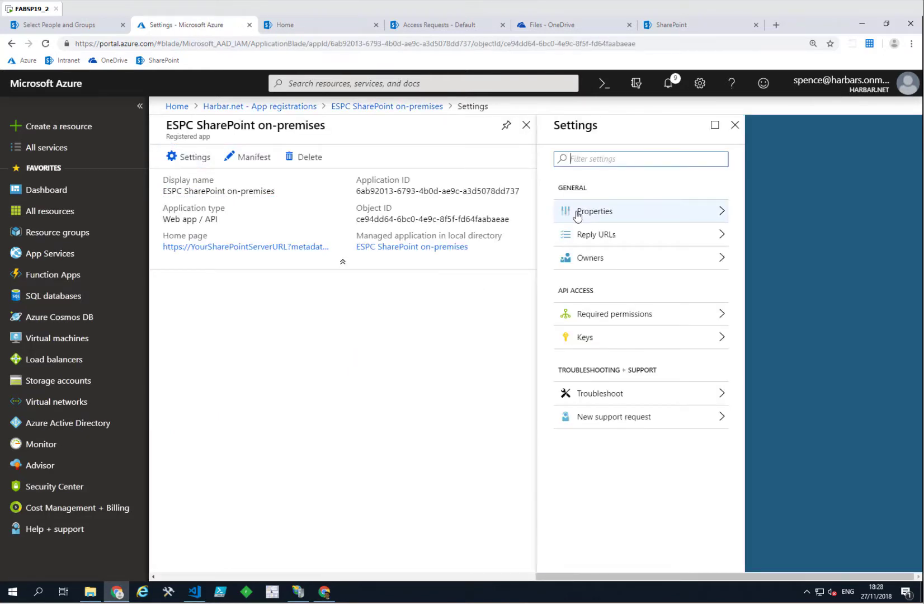
click(600, 237)
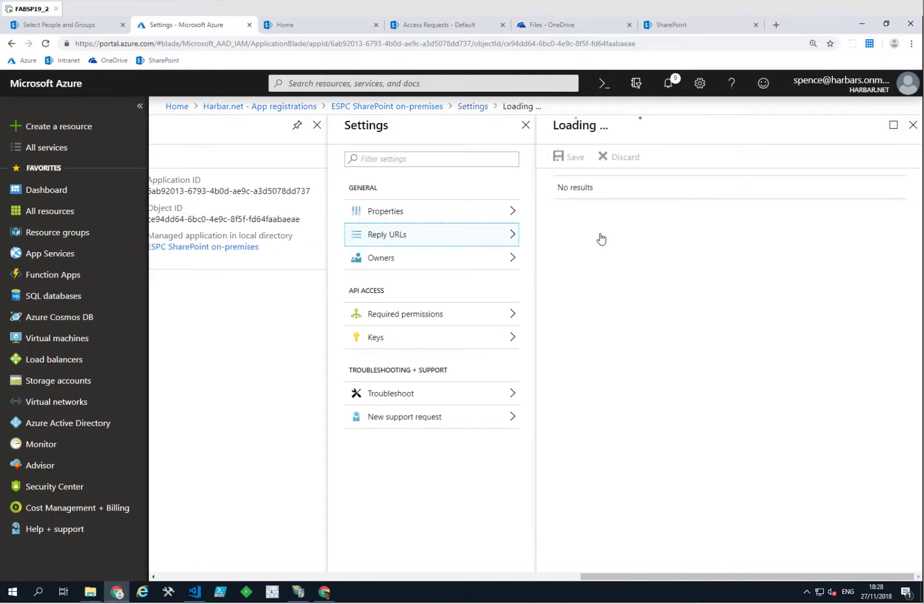
click(601, 234)
text(https://)
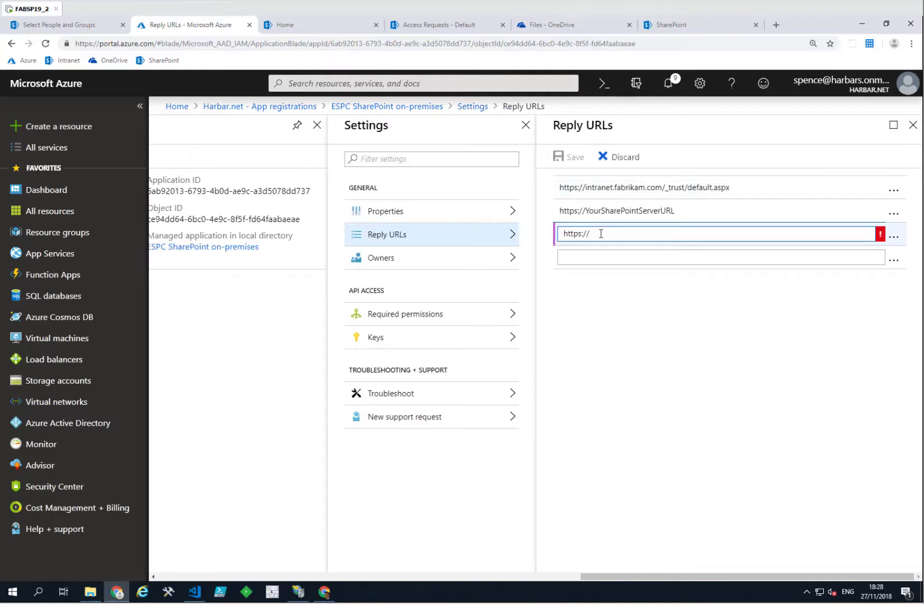
text(onedrive.fabrikam.com/_trust/)
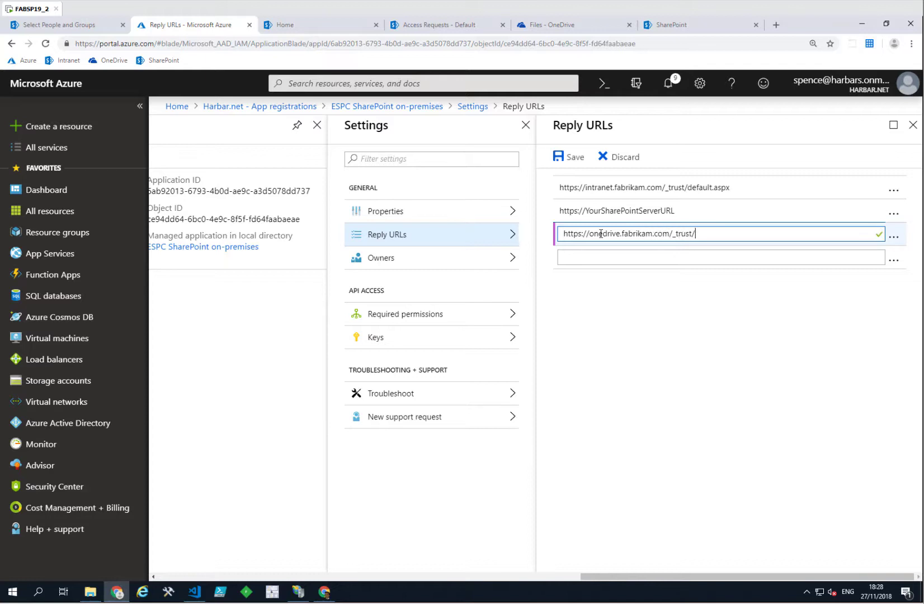
text(default.aspx)
click(568, 159)
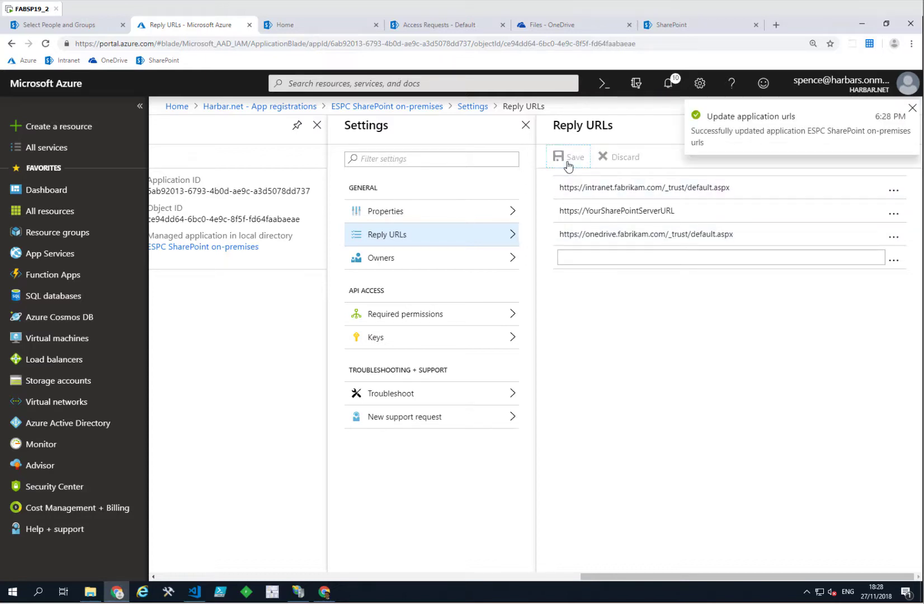
Switch to Visual Studio Code and run the New-TrustedIdp.ps1 lines that set UseWReplyParameter to $true and update the trusted identity provider.
click(194, 594)
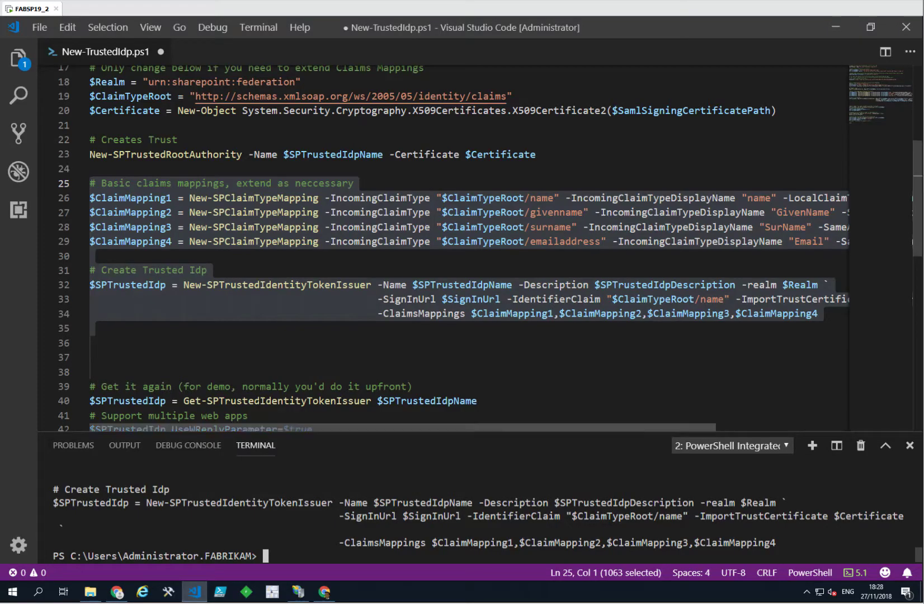
click(267, 385)
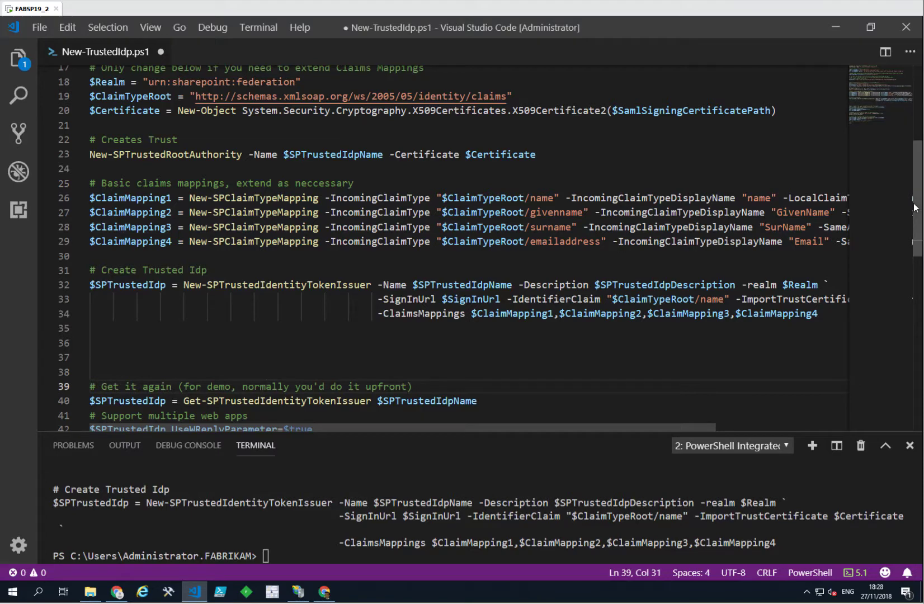
scroll(917, 206, down, 4)
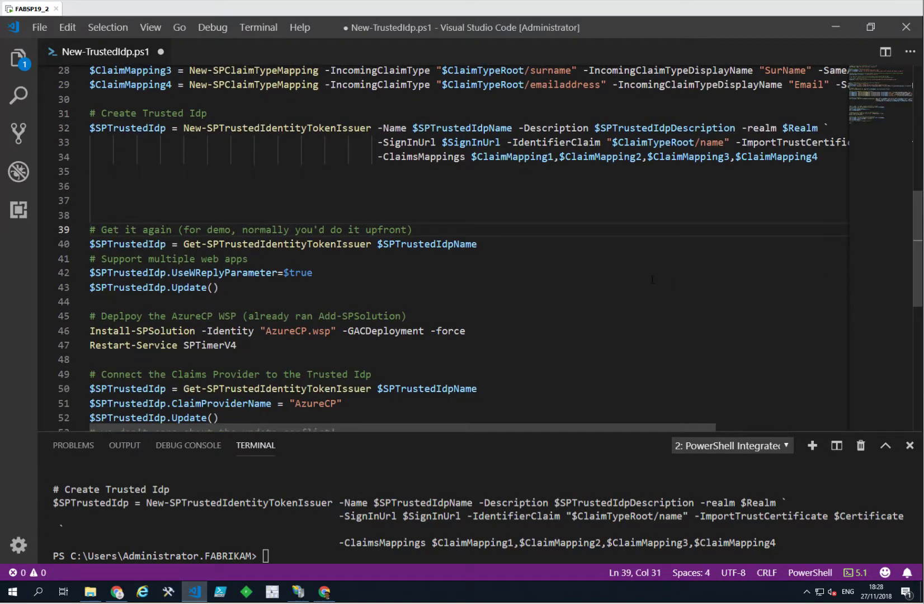
drag(237, 289, 80, 235)
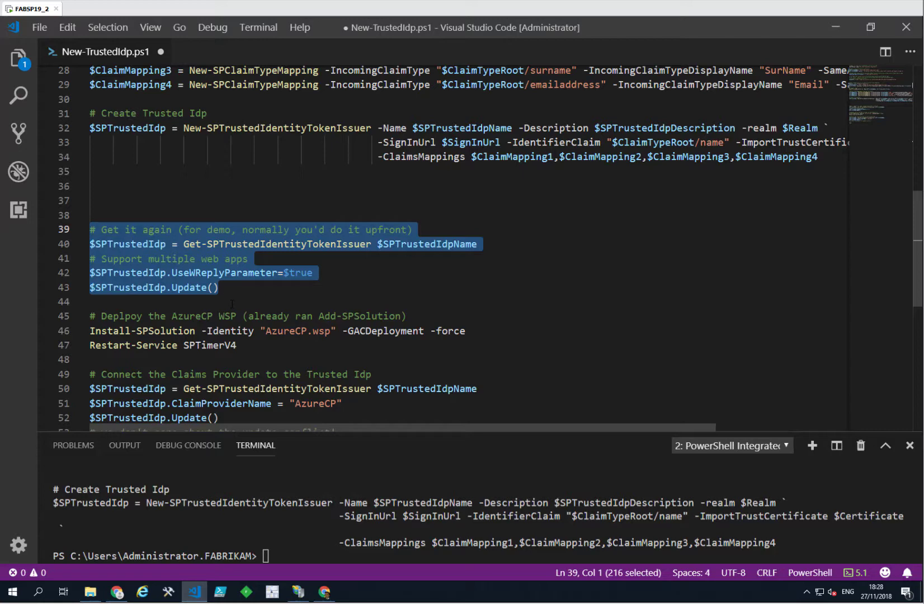
key(F8)
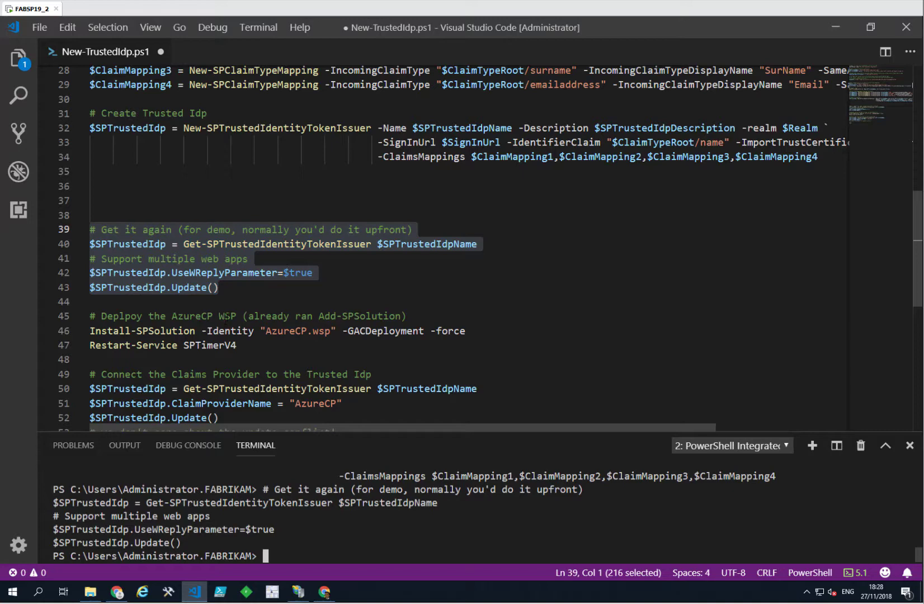
Switch to Central Administration in the administrator's browser and open the Default zone authentication provider settings of the SharePoint OneDrive web application.
click(117, 592)
click(77, 26)
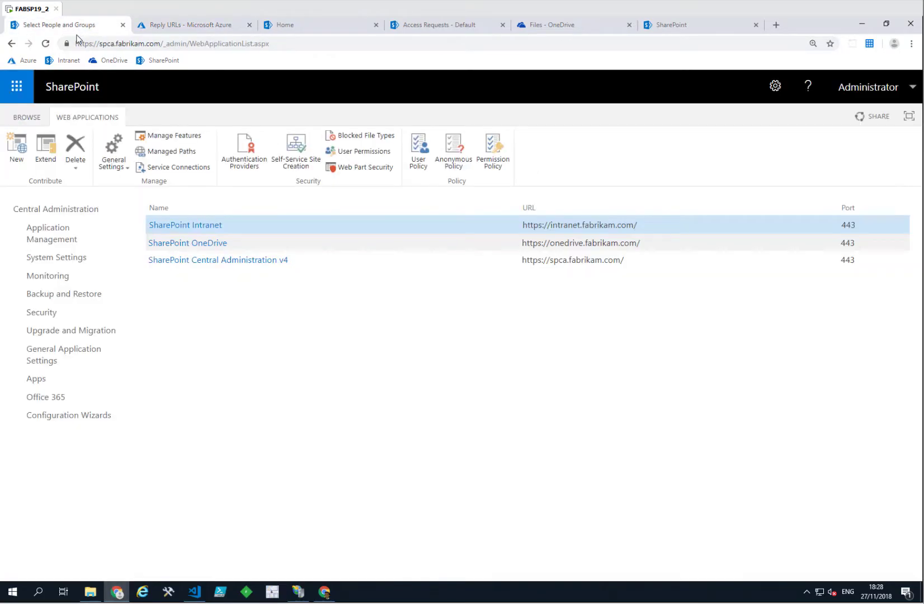
click(50, 239)
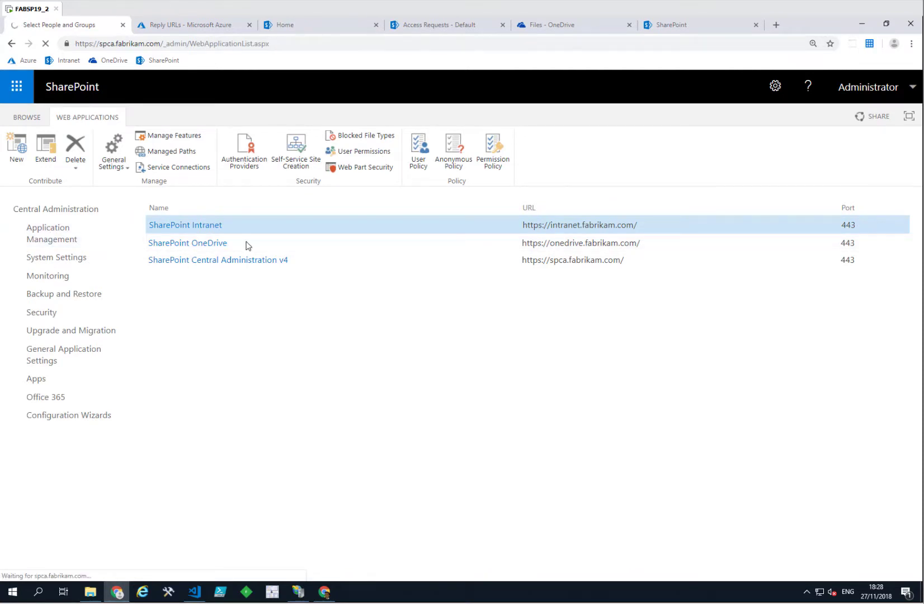
click(239, 230)
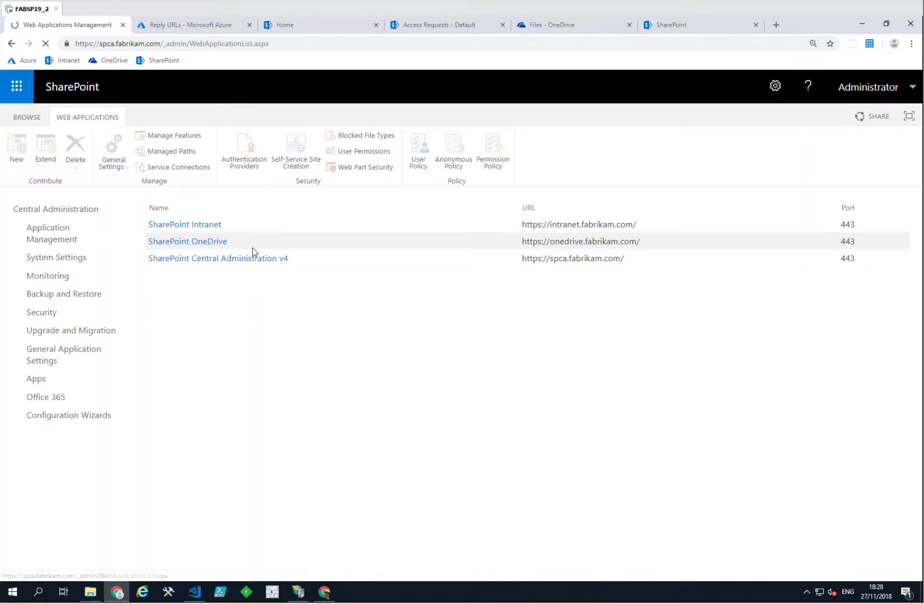
click(251, 246)
click(244, 157)
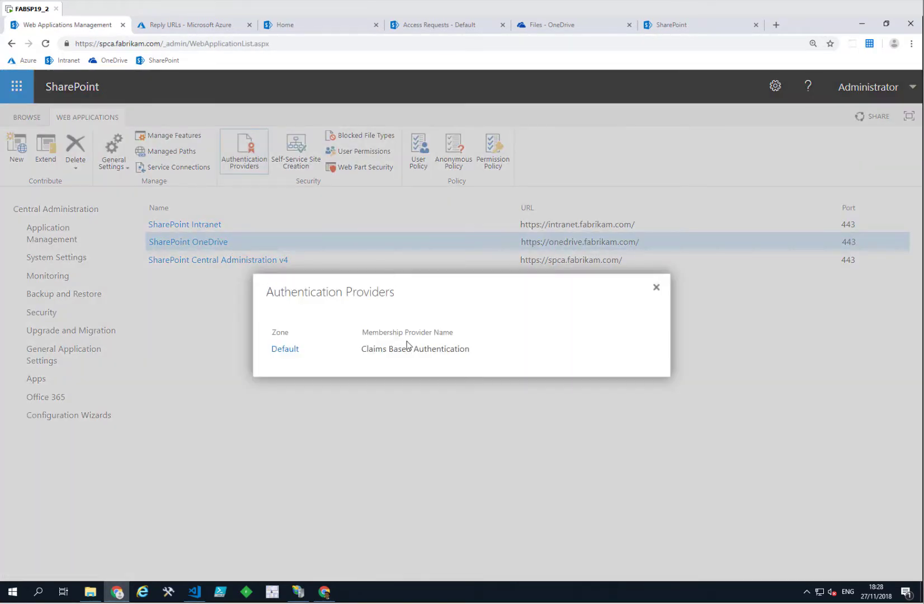
click(287, 349)
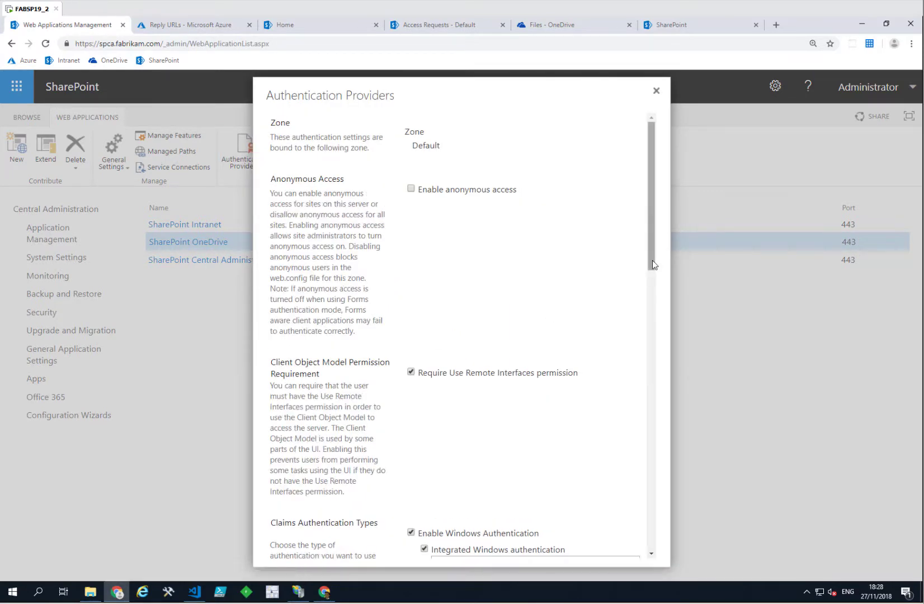
Enable Azure AD (harbars.onmicrosoft.com) as trusted identity provider for the OneDrive web application and save the settings.
drag(651, 260, 655, 451)
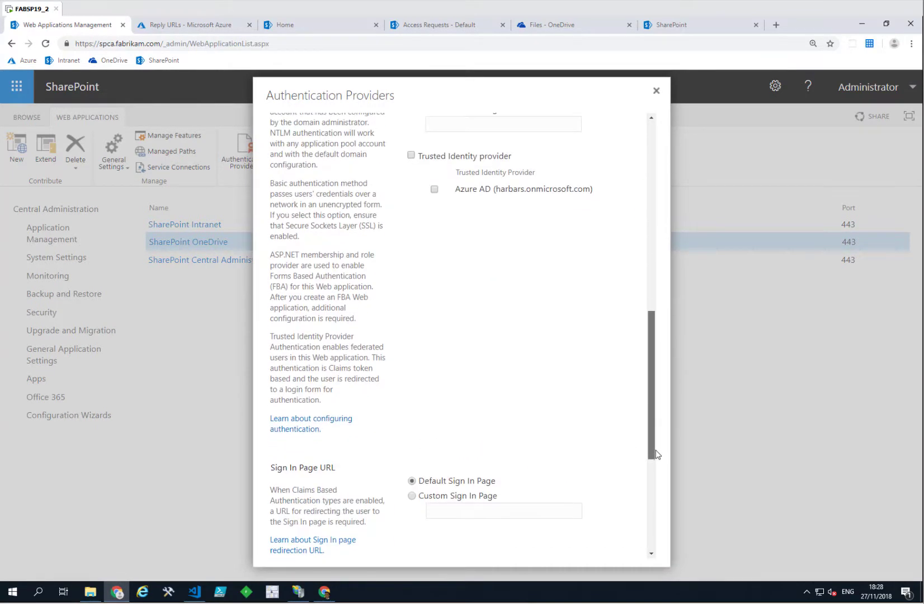
click(434, 189)
click(411, 155)
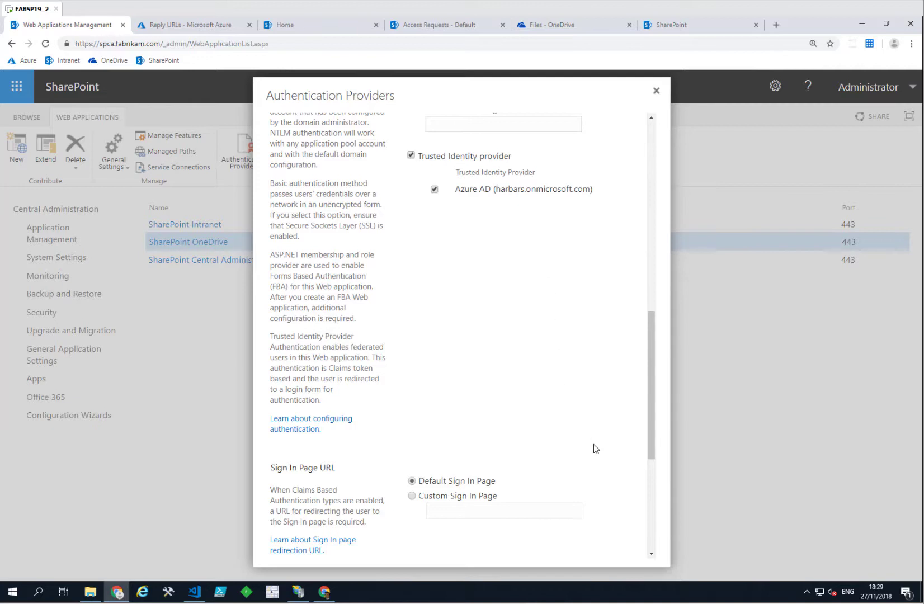
click(650, 471)
click(559, 547)
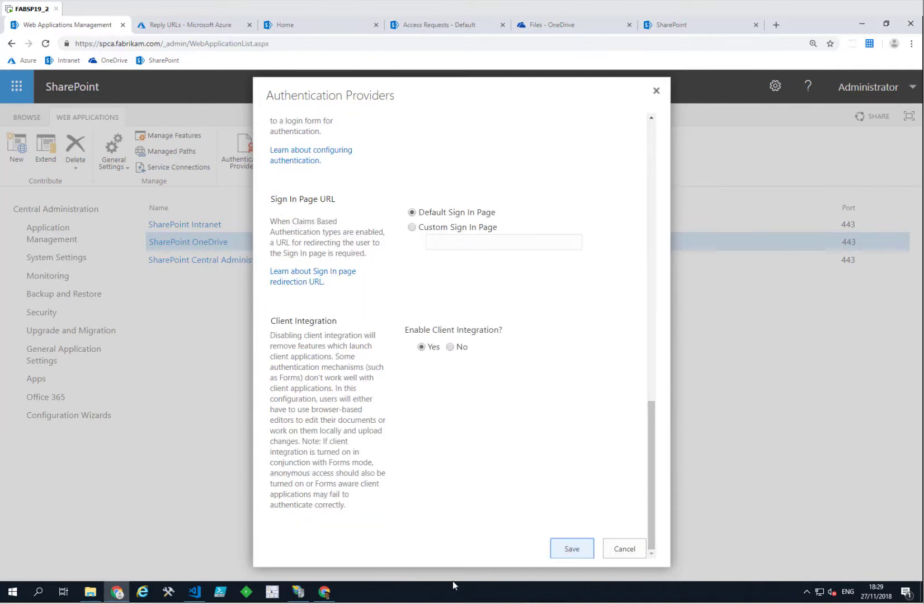
Switch to IIS Manager and refresh the Sites list to check the state of the SharePoint websites.
click(298, 591)
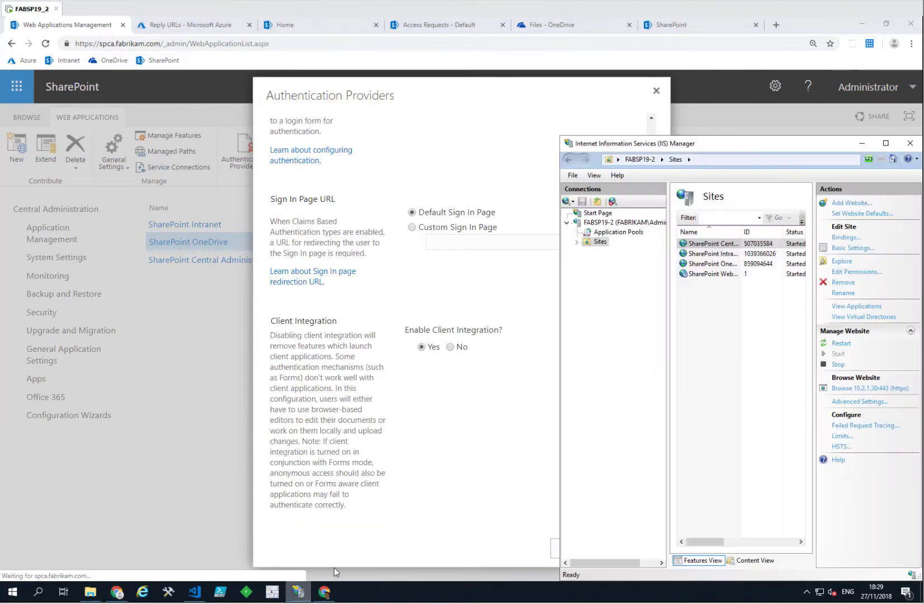
click(606, 232)
click(601, 242)
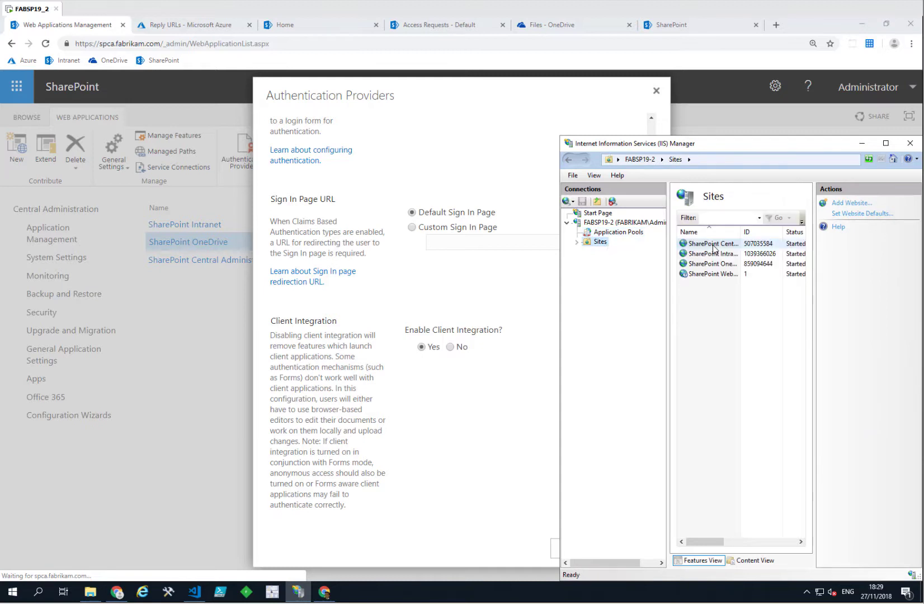
click(610, 232)
click(600, 241)
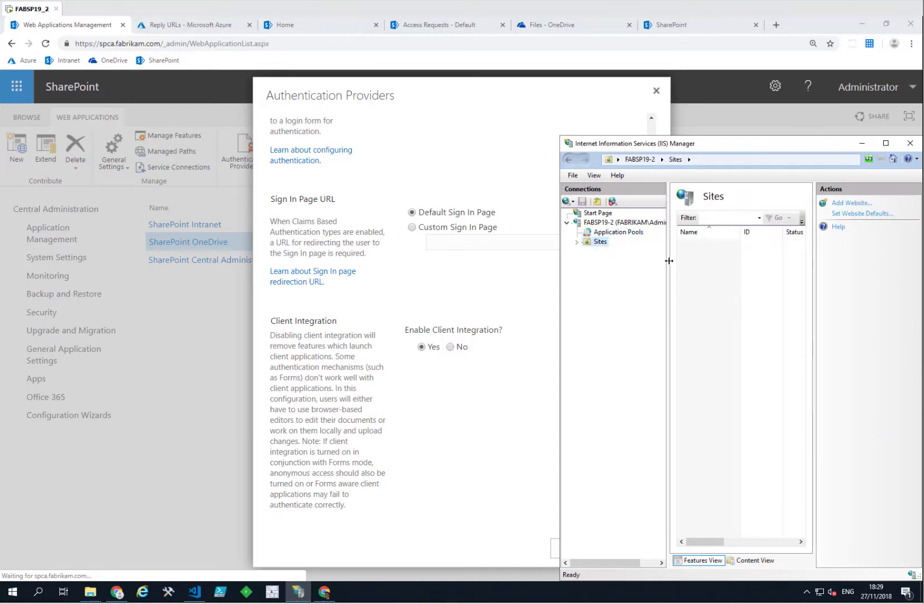
Try to start the SharePoint Central Administration website and recheck the application pools and sites.
click(711, 244)
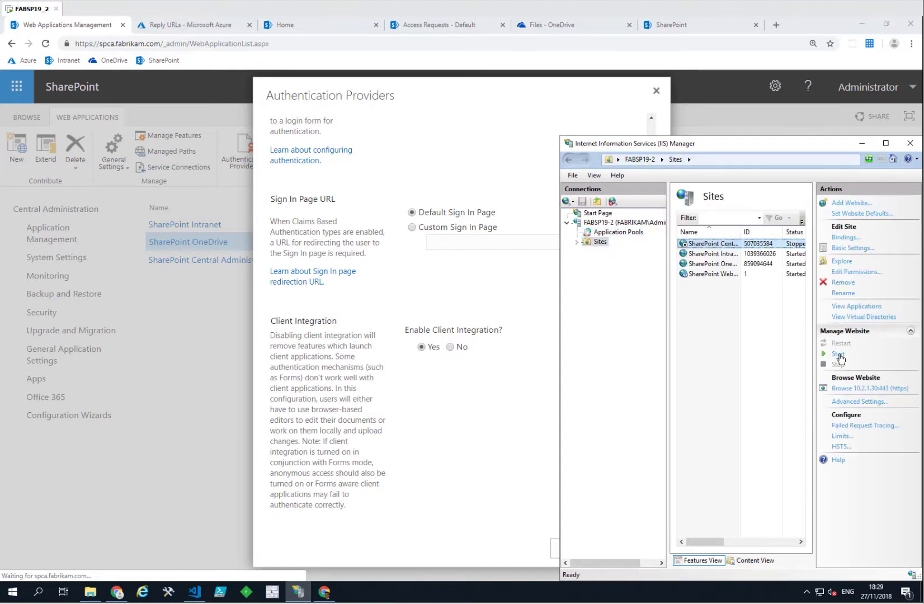
click(838, 355)
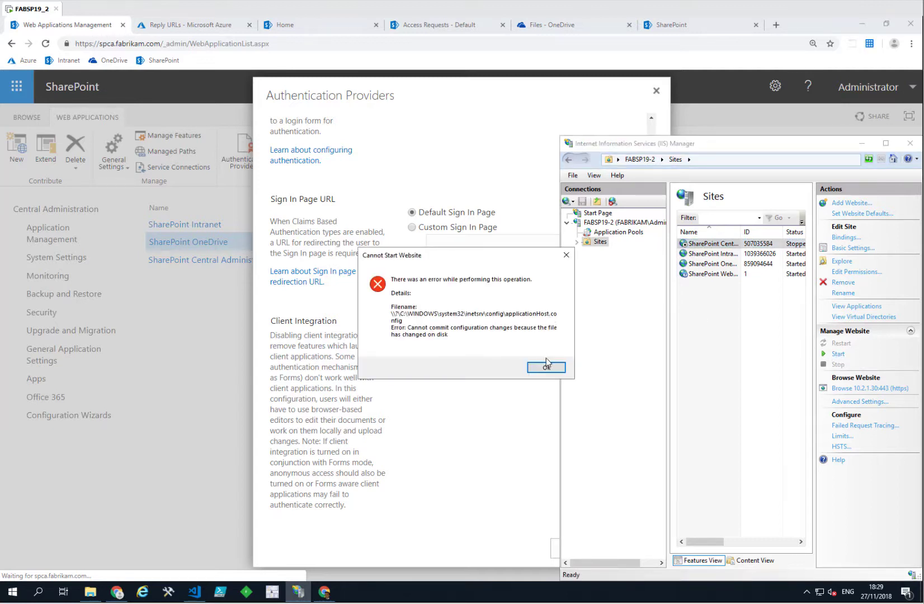
click(547, 367)
click(607, 232)
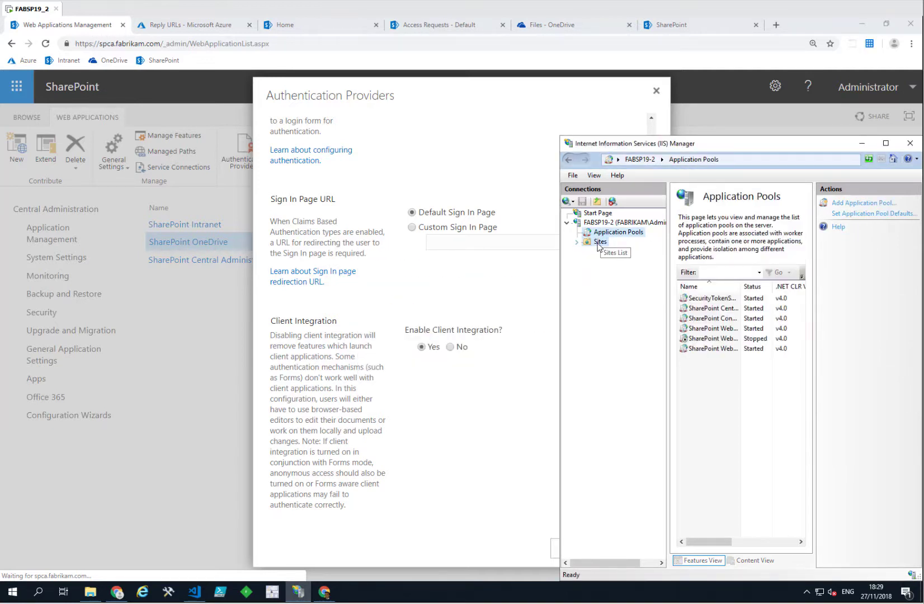
click(598, 244)
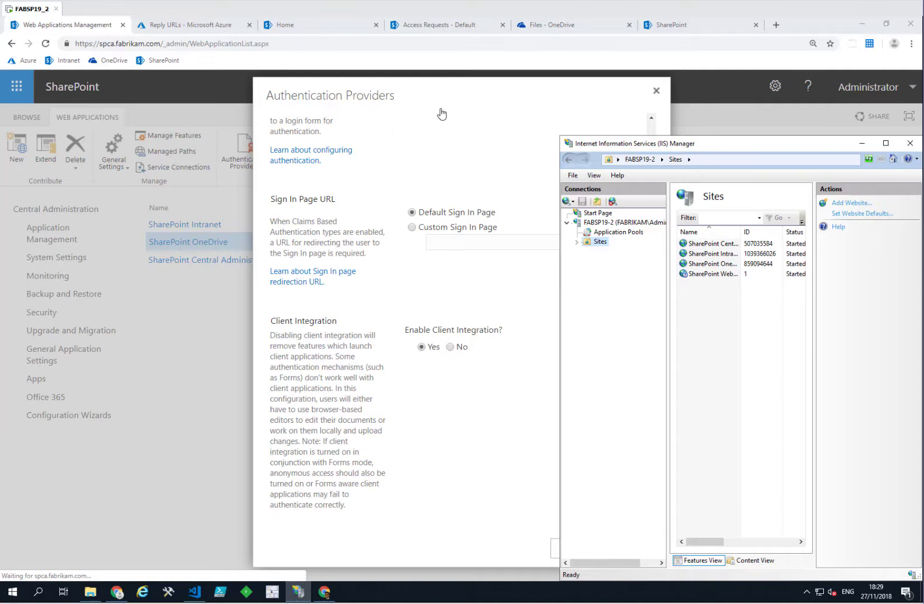
Return to the administrator's browser, save the OneDrive authentication provider settings again and close the Authentication Providers dialog.
click(861, 146)
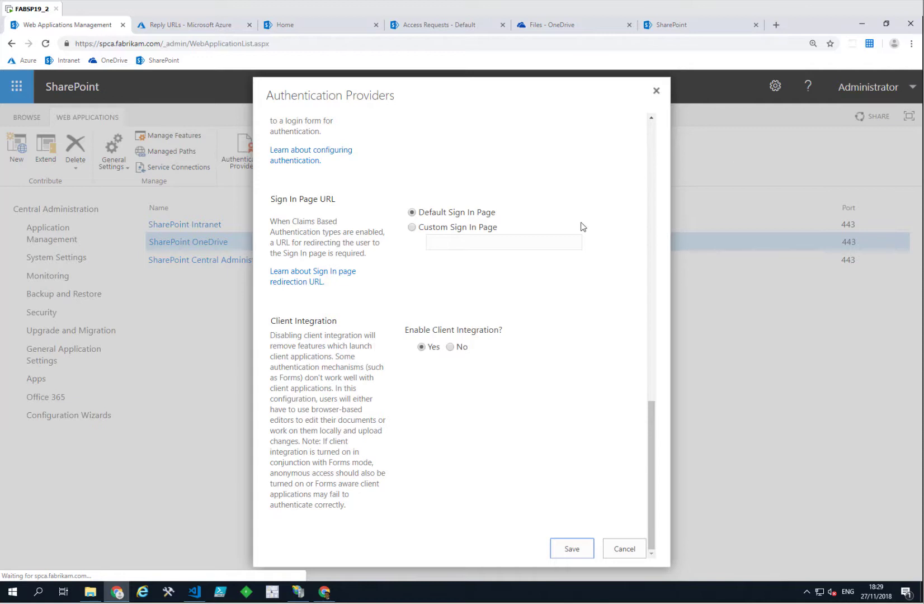
click(555, 542)
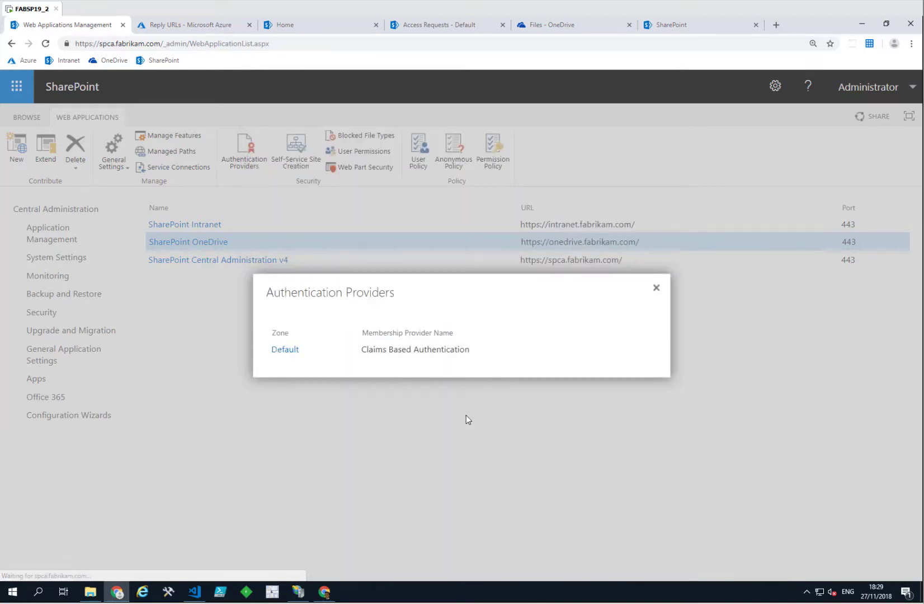
click(657, 288)
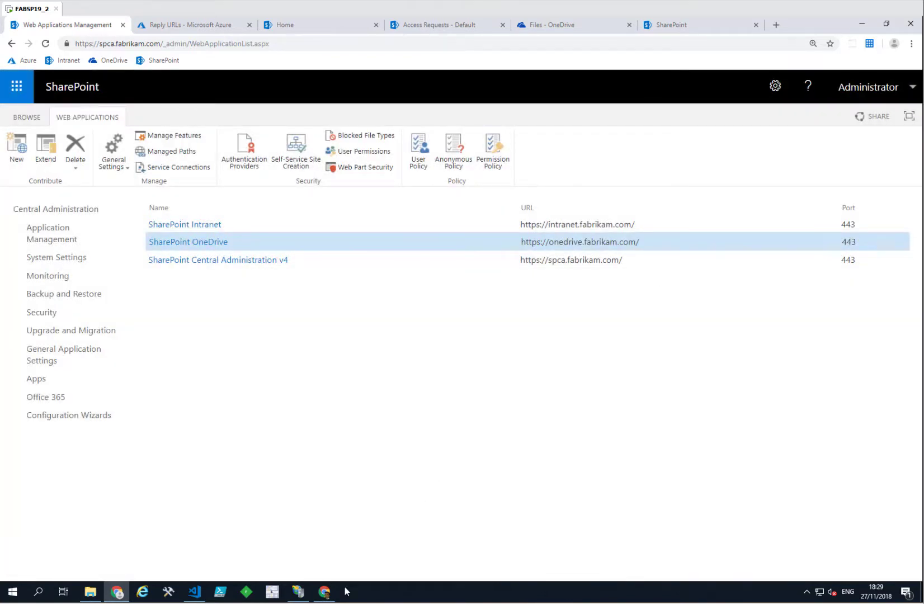
In the requesting user's browser, open OneDrive from the Intranet site and sign in with the Azure AD (harbars.onmicrosoft.com) credentials.
click(325, 592)
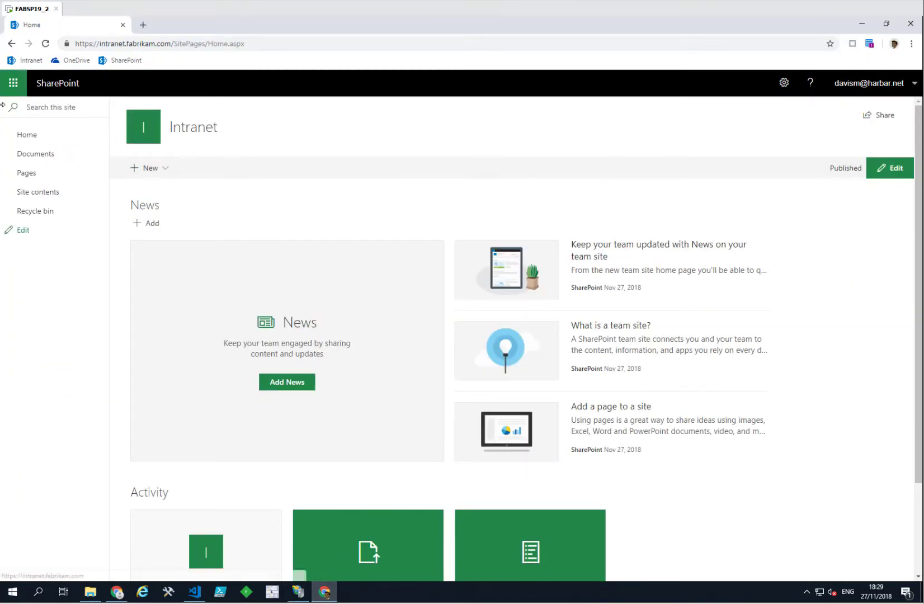
click(13, 83)
click(39, 155)
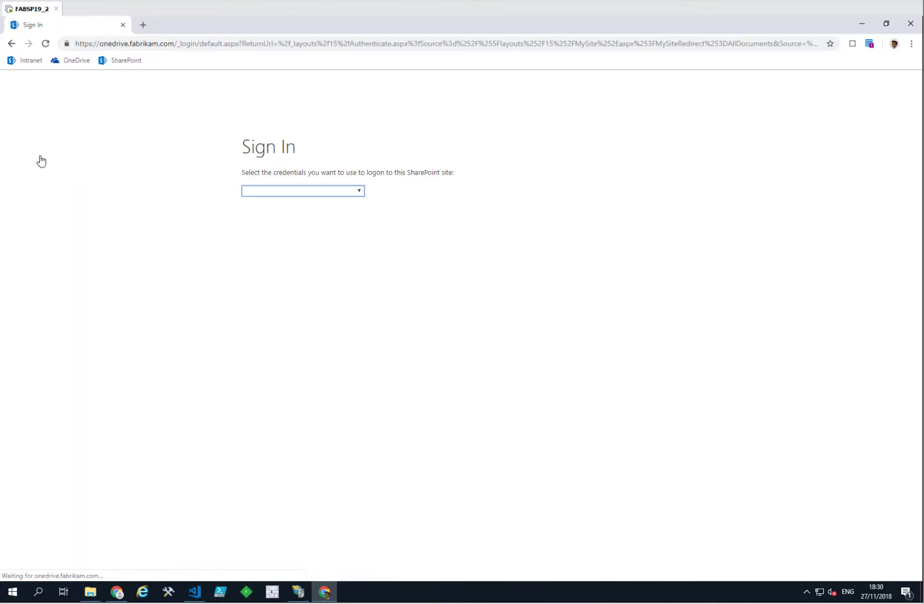
click(360, 192)
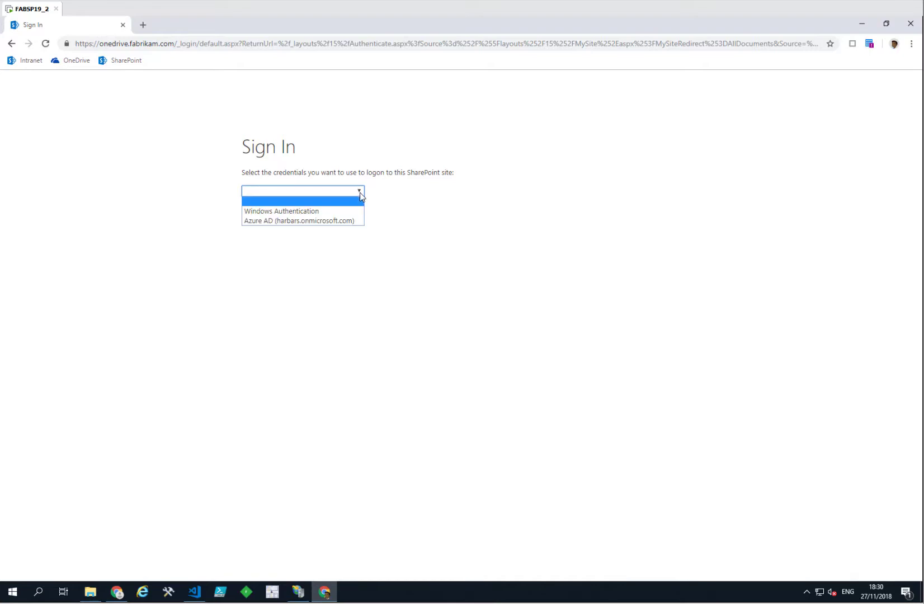
click(351, 218)
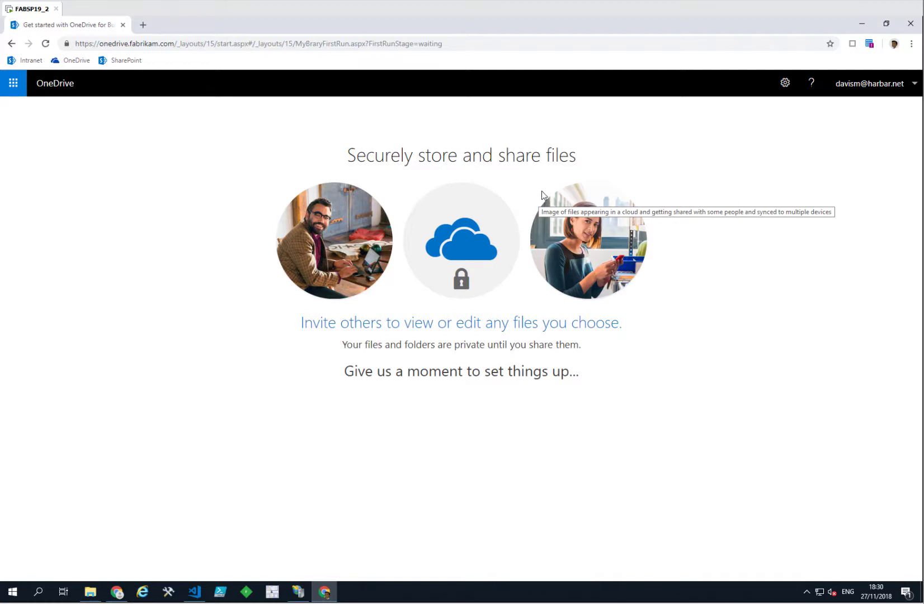
Switch back to Central Administration and open the management page of the User Profile Service Application.
click(859, 25)
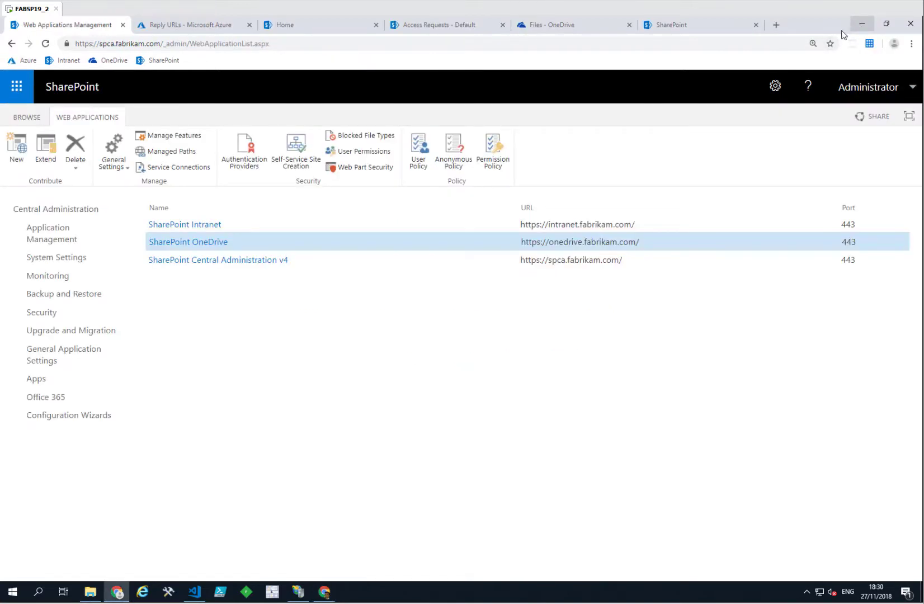
click(53, 237)
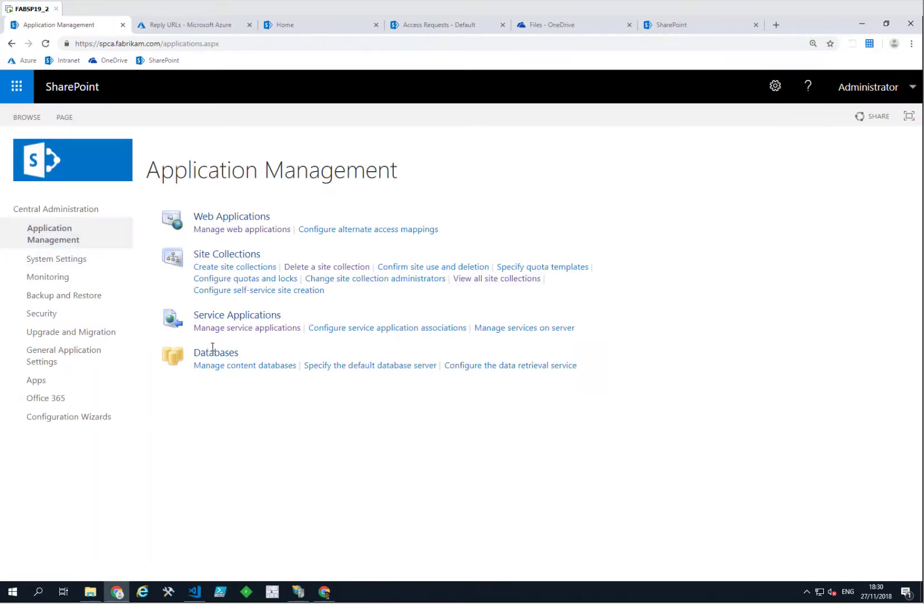
click(229, 329)
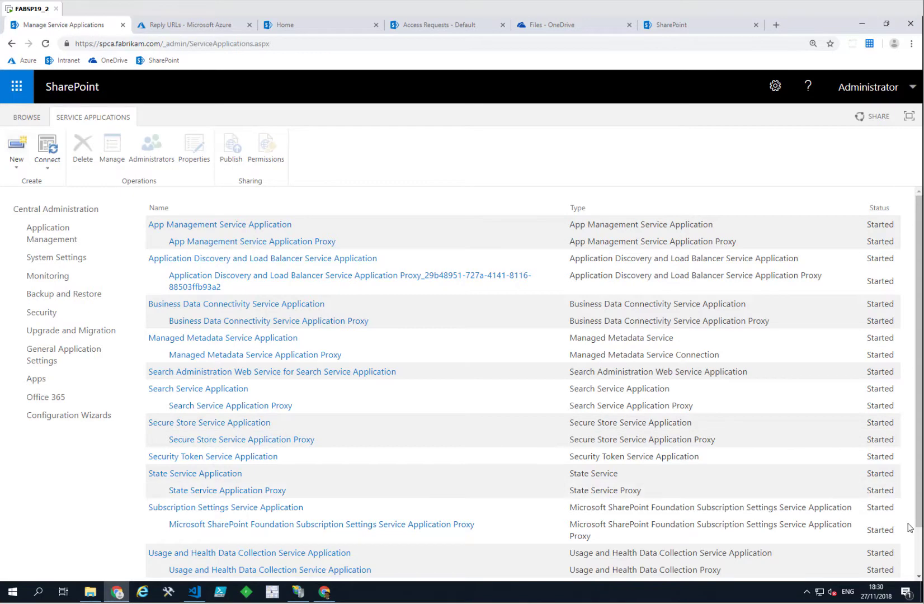
click(918, 537)
click(229, 535)
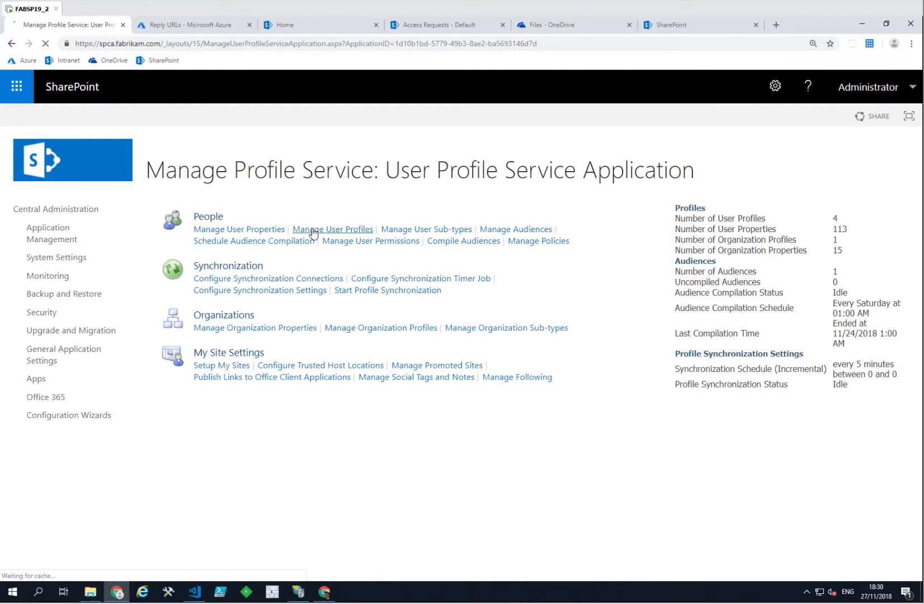
Open the user profile management of the User Profile Service Application and search the profiles for the requesting user's account name.
click(310, 230)
click(224, 252)
text(davism)
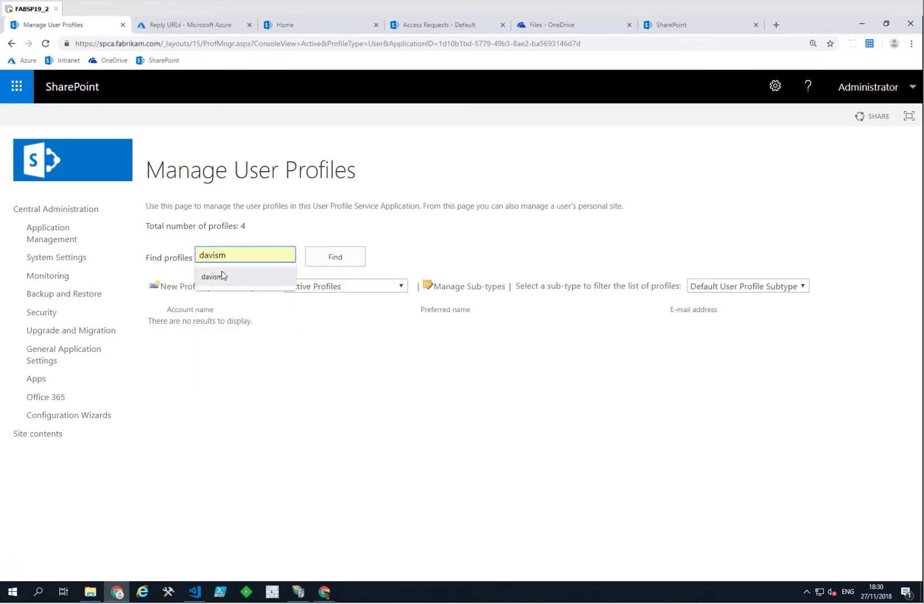
click(222, 271)
click(334, 256)
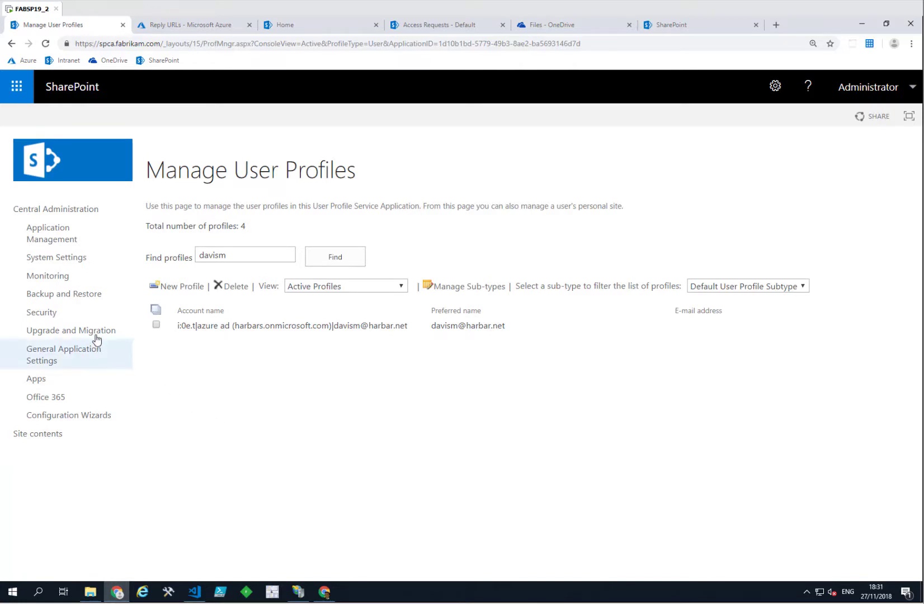
Check the farm solutions in Central Administration, then run the AzureCP.wsp deployment and SPTimerV4 restart lines of New-TrustedIdp.ps1 in Visual Studio Code.
click(54, 265)
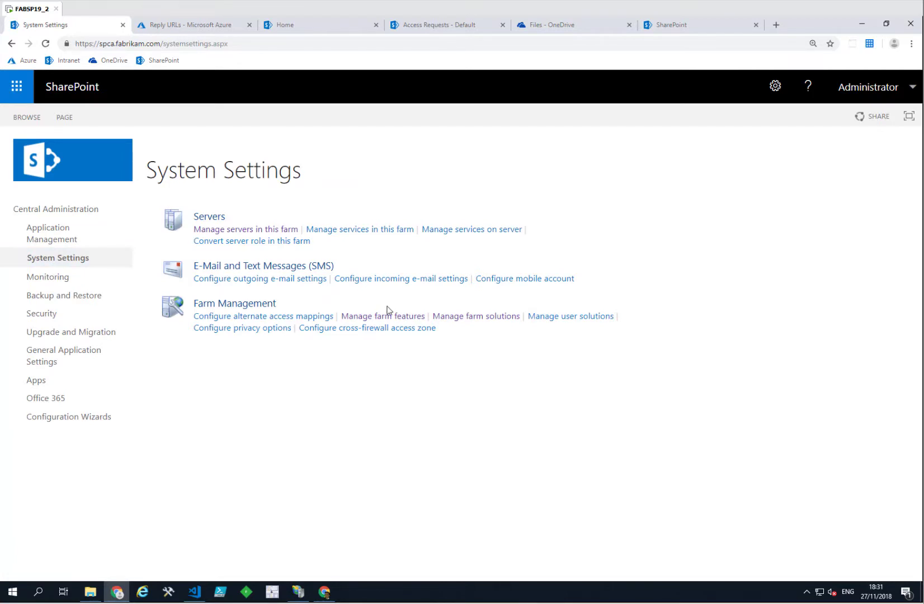
click(451, 318)
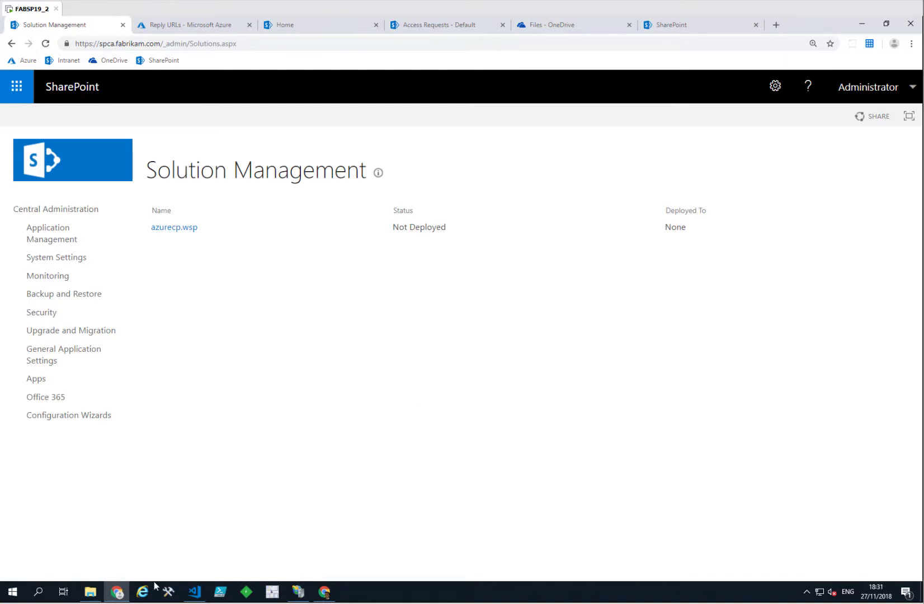
click(193, 592)
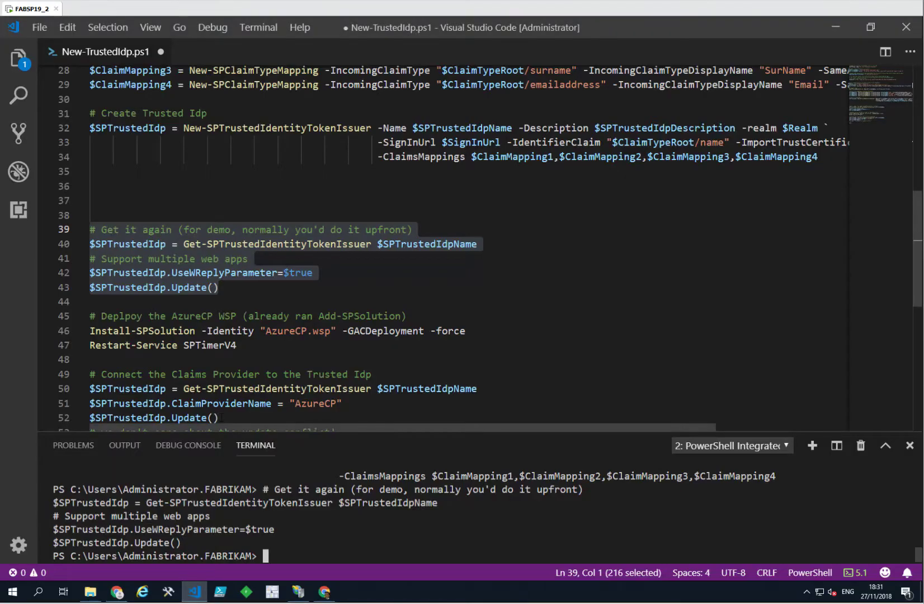
click(240, 418)
drag(243, 345, 75, 308)
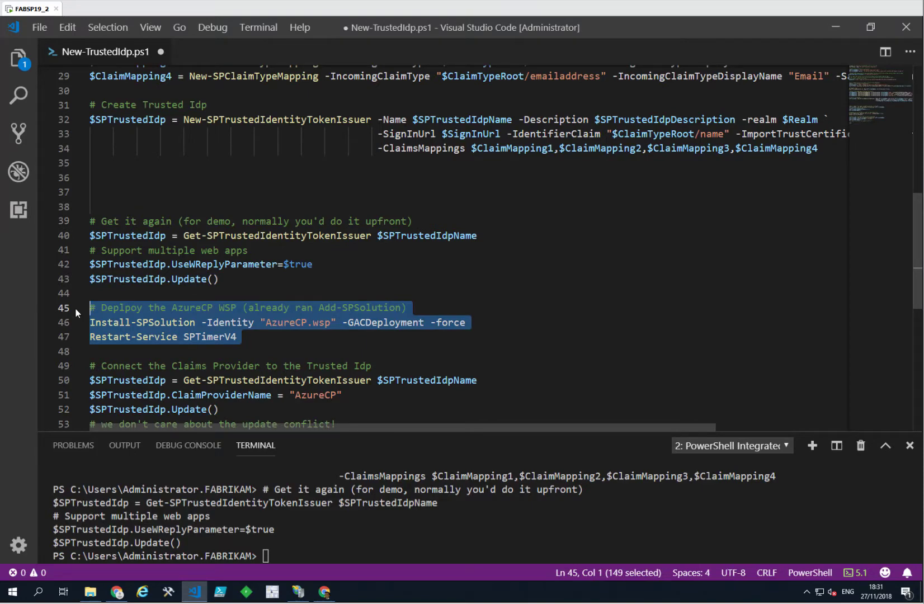
key(F8)
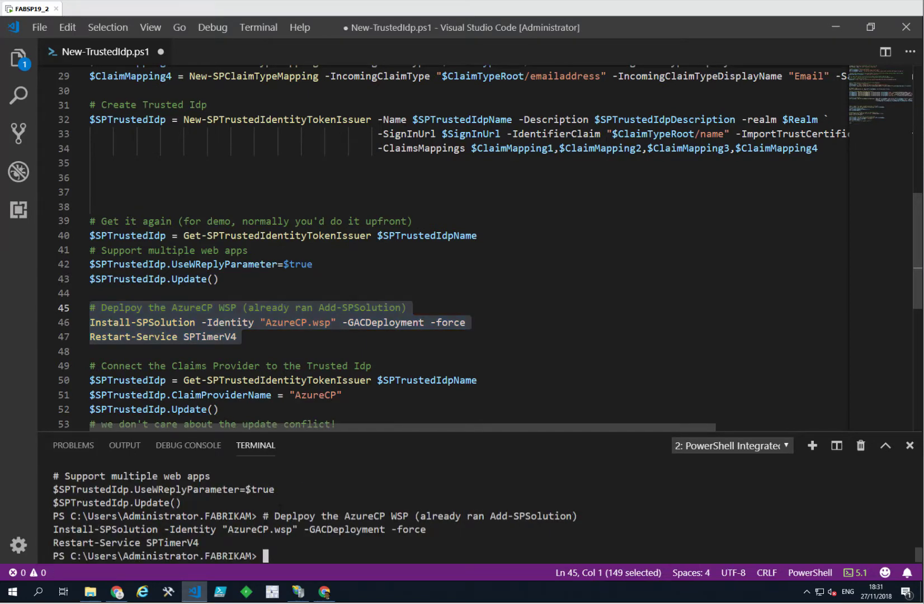
Return to Central Administration, recheck the status of the farm solutions and open the global configuration of the Azure AD claims provider.
click(195, 592)
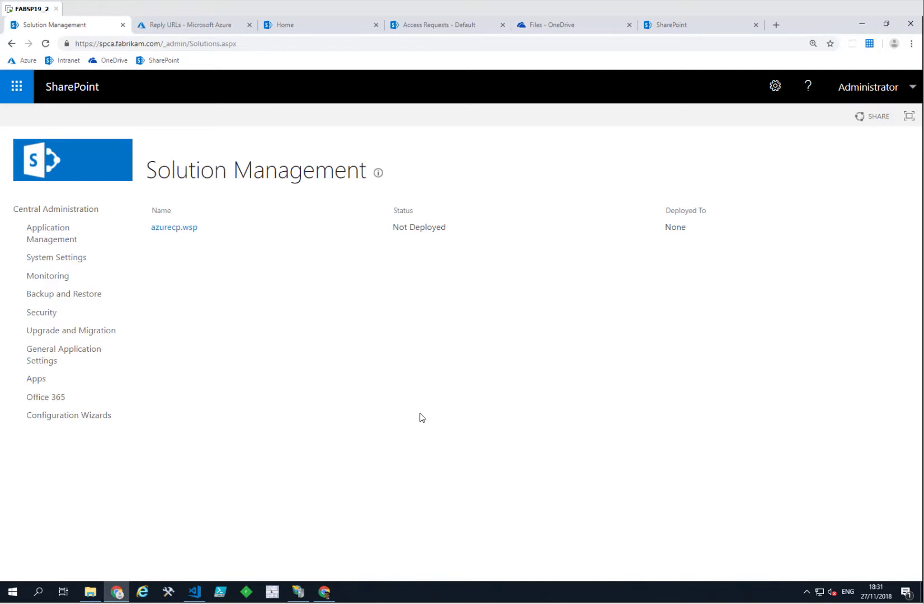
key(F5)
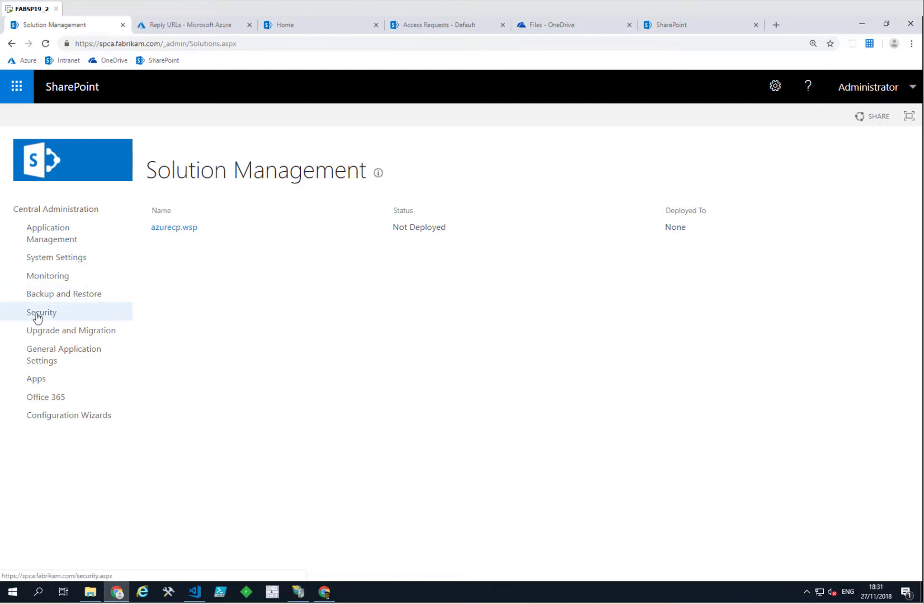
click(56, 257)
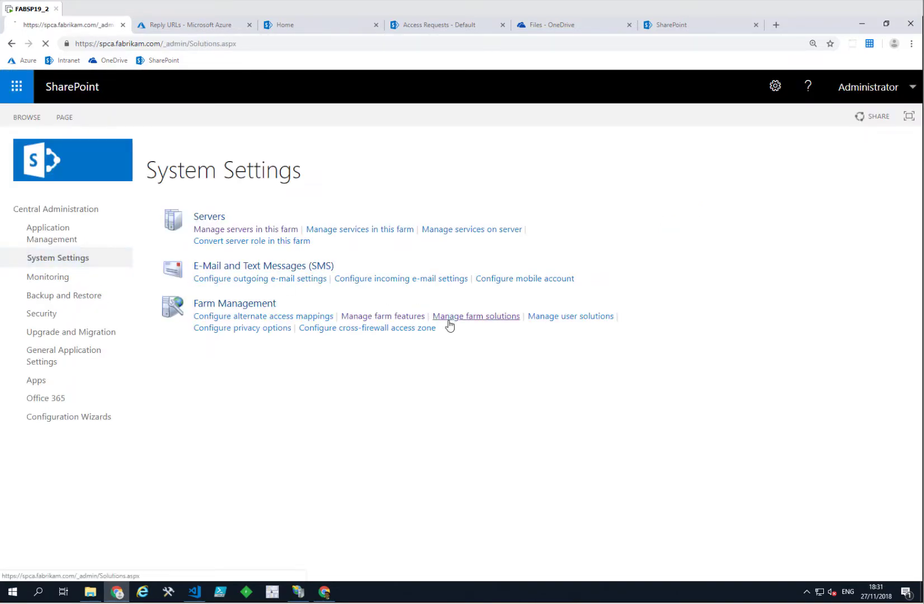
click(448, 317)
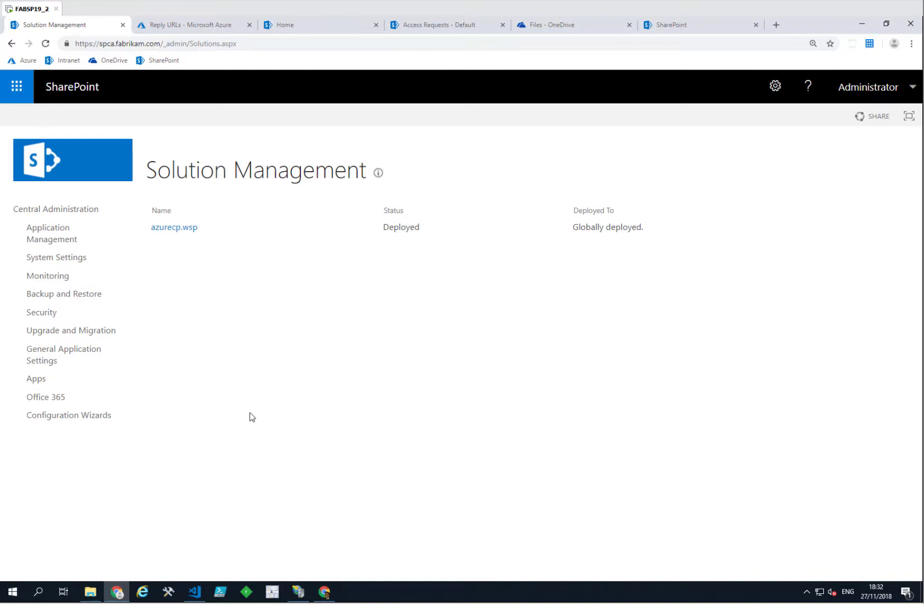
click(37, 316)
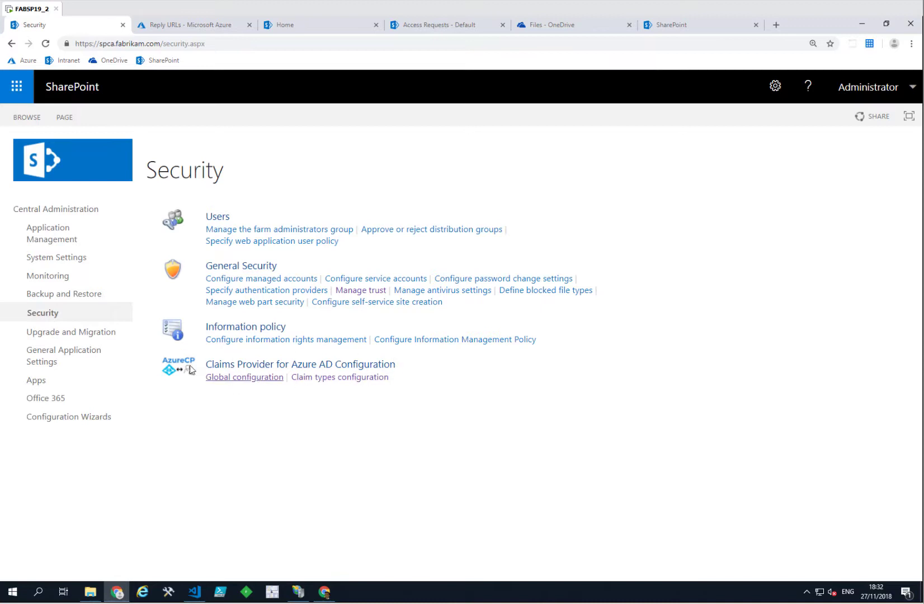
click(242, 380)
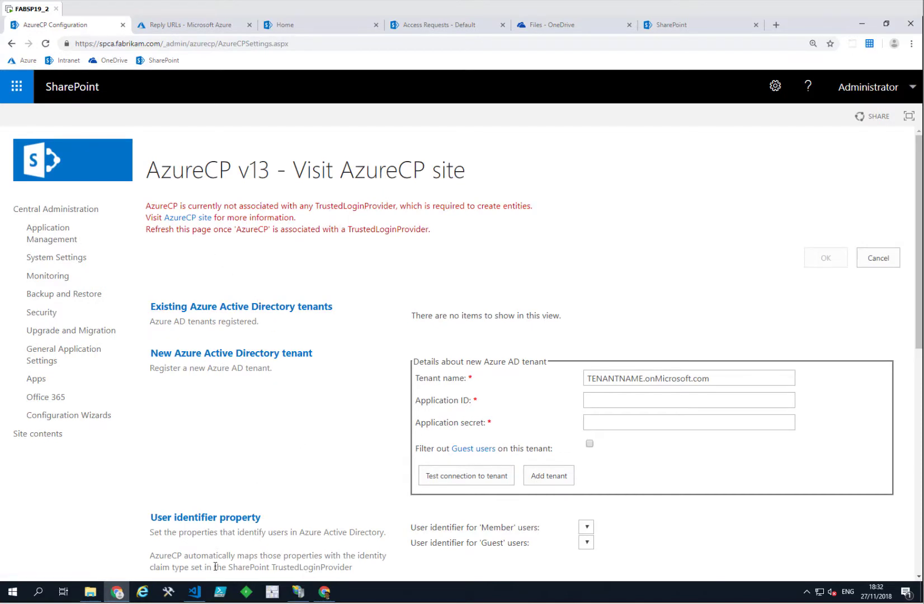
In Visual Studio Code, run the script lines that connect the AzureCP claims provider to the trusted identity provider, and enlarge the terminal to read its output.
click(194, 591)
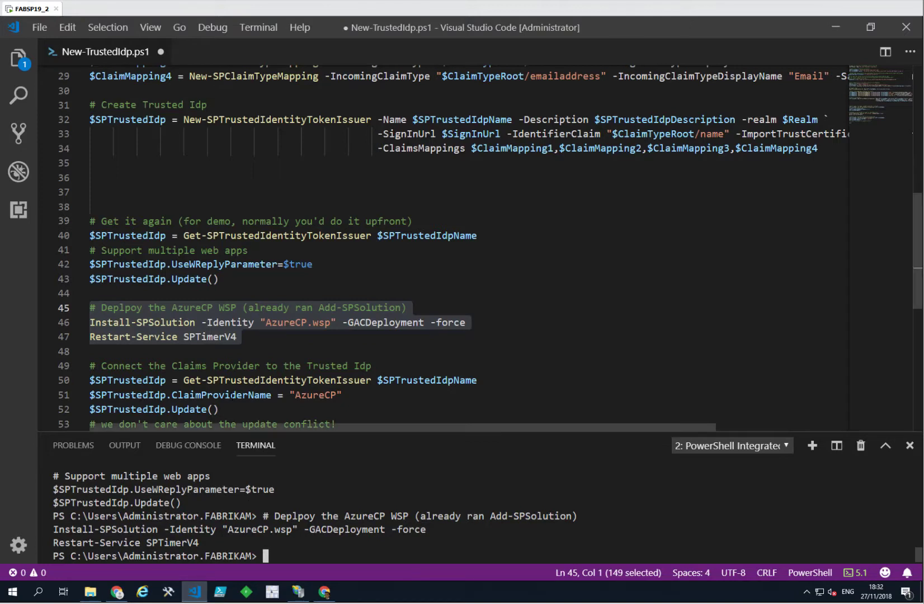
drag(218, 409, 78, 361)
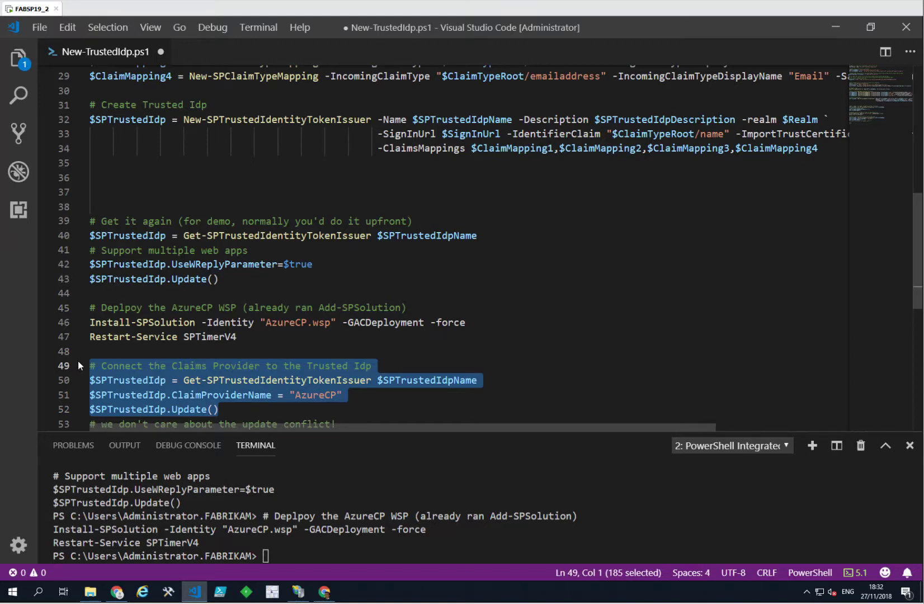
key(F8)
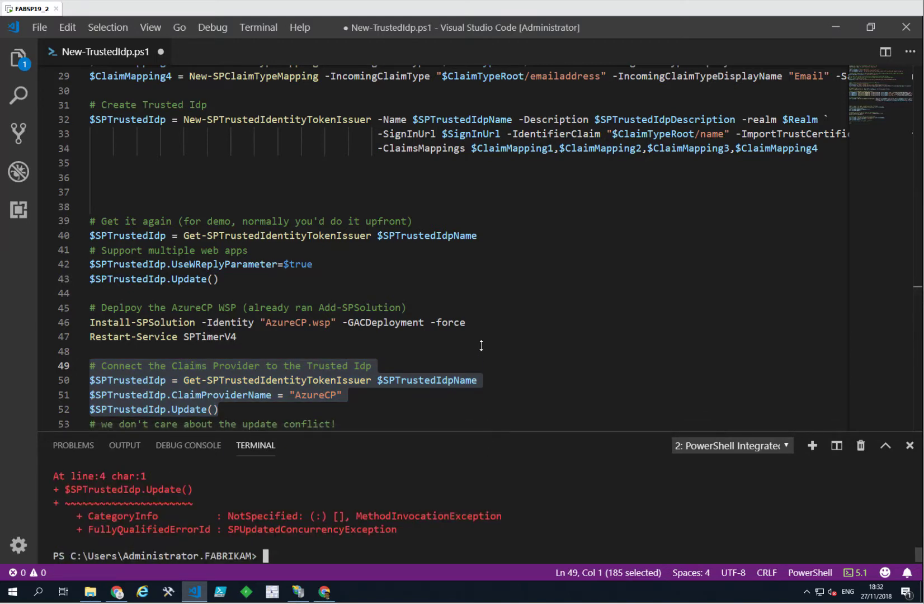
drag(481, 431, 481, 341)
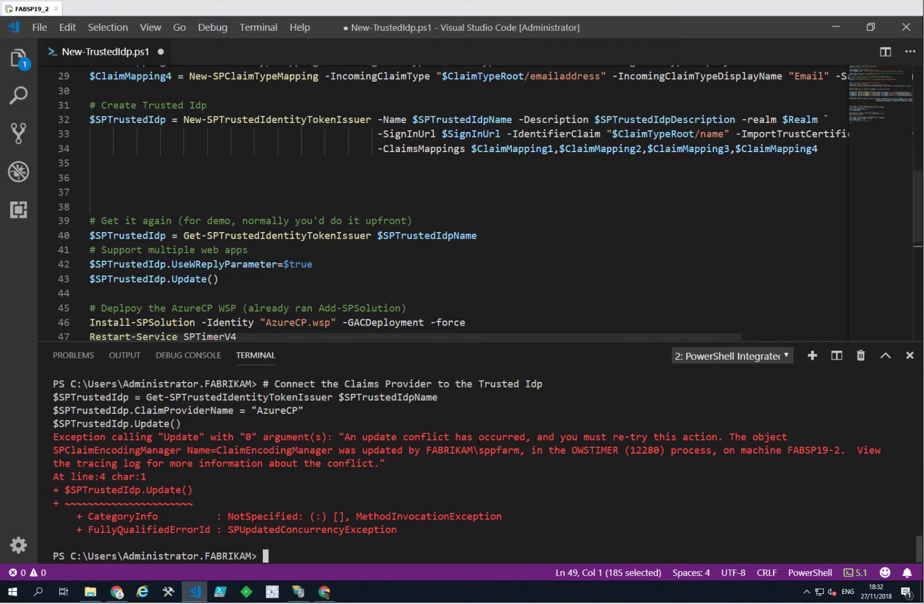
click(409, 275)
mouse_move(919, 220)
mouse_down()
mouse_move(919, 252)
mouse_move(919, 223)
mouse_up()
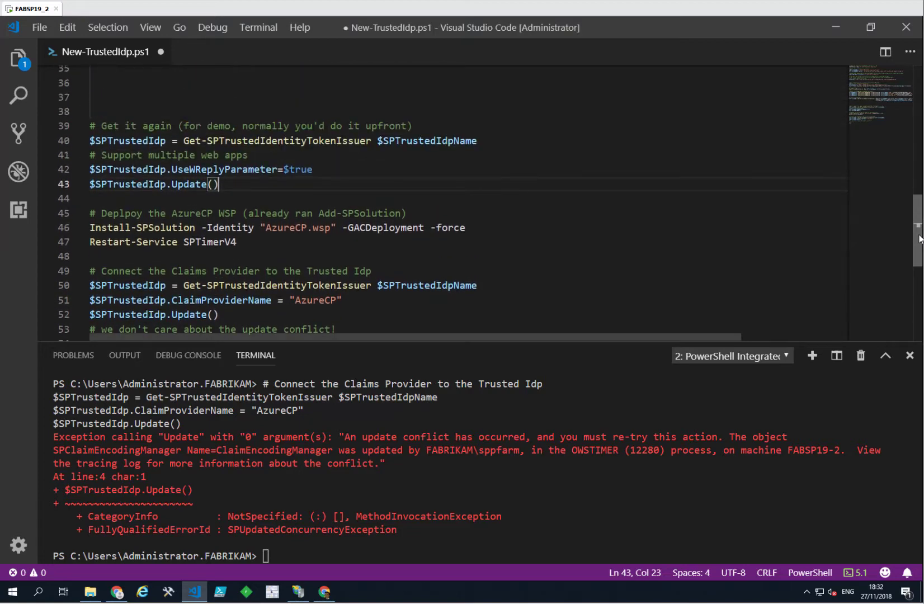
Return to the AzureCP configuration in the browser and set the new Azure AD tenant's name to harbars.onMicrosoft.com.
click(837, 30)
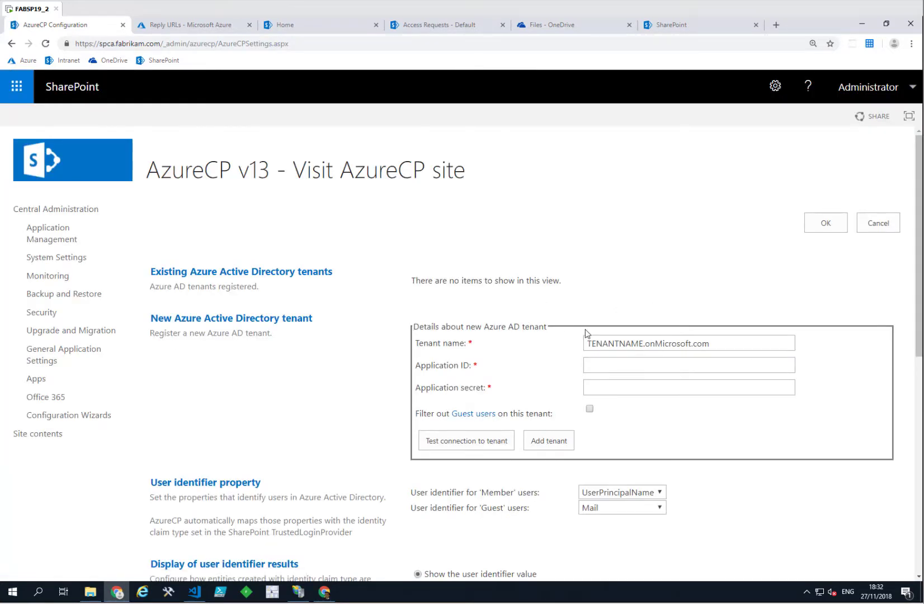
double_click(597, 344)
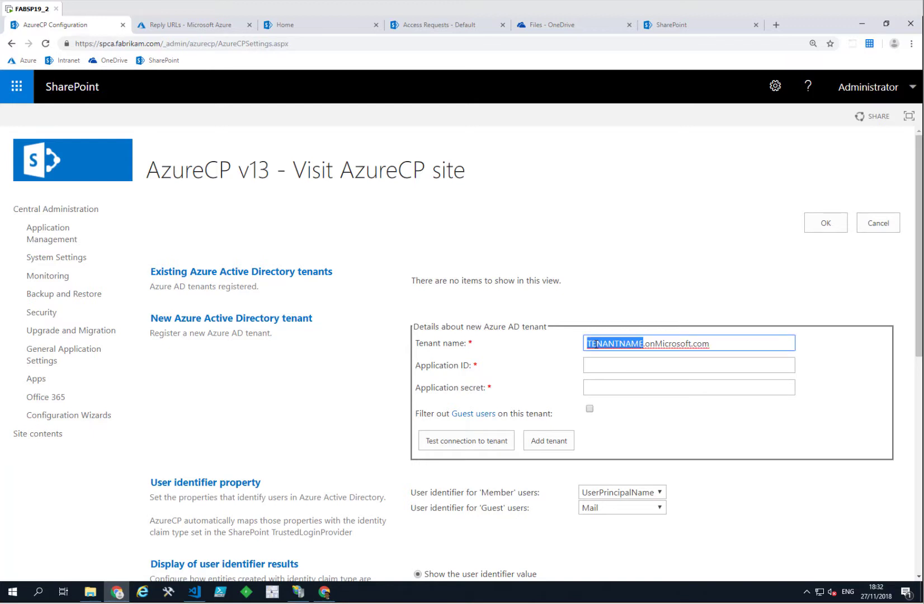
text(harbars)
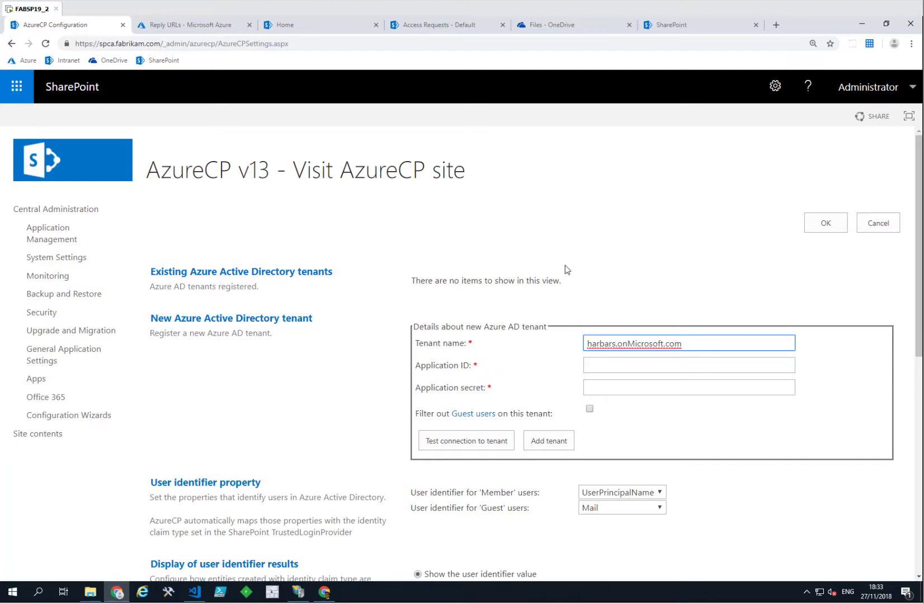
click(172, 28)
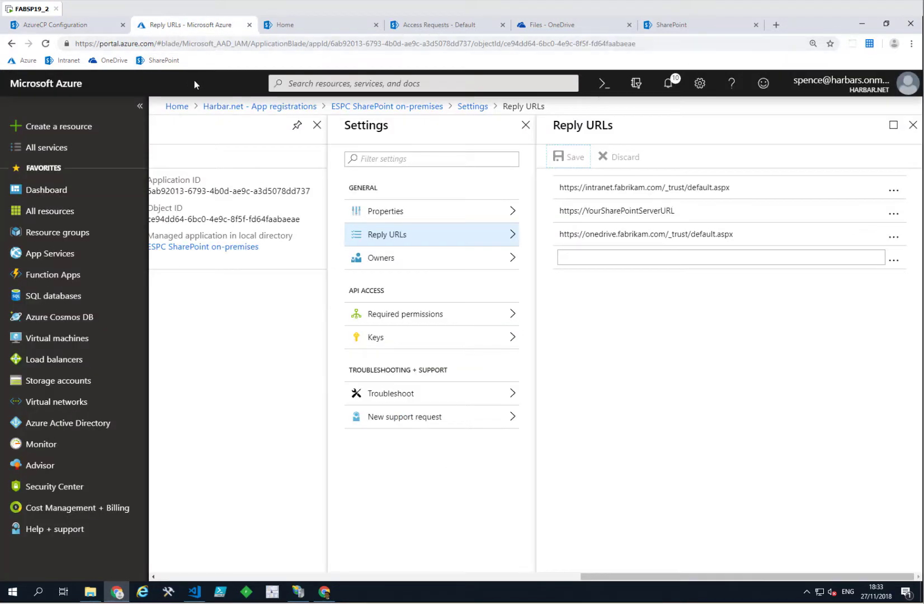
click(261, 111)
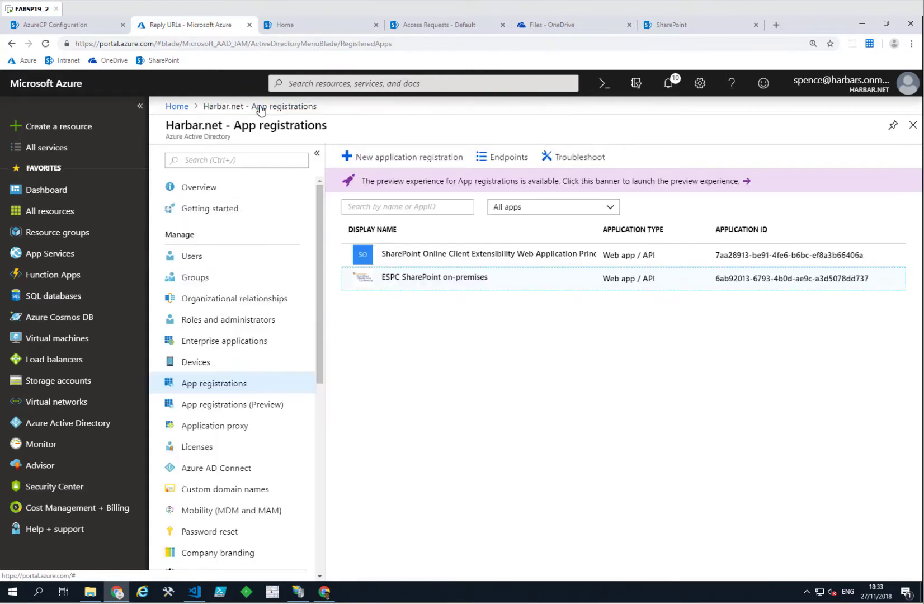
click(401, 163)
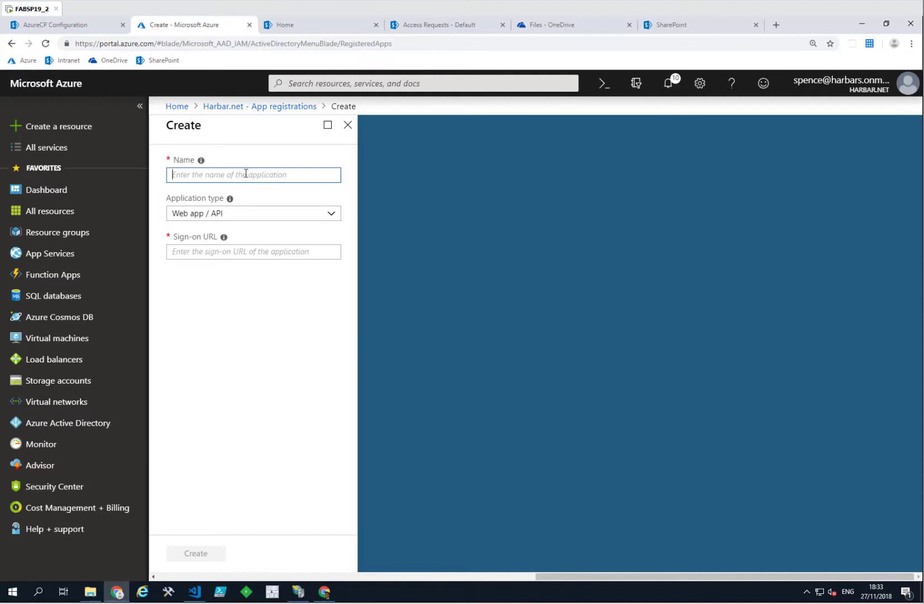
text(AzureCP)
click(214, 252)
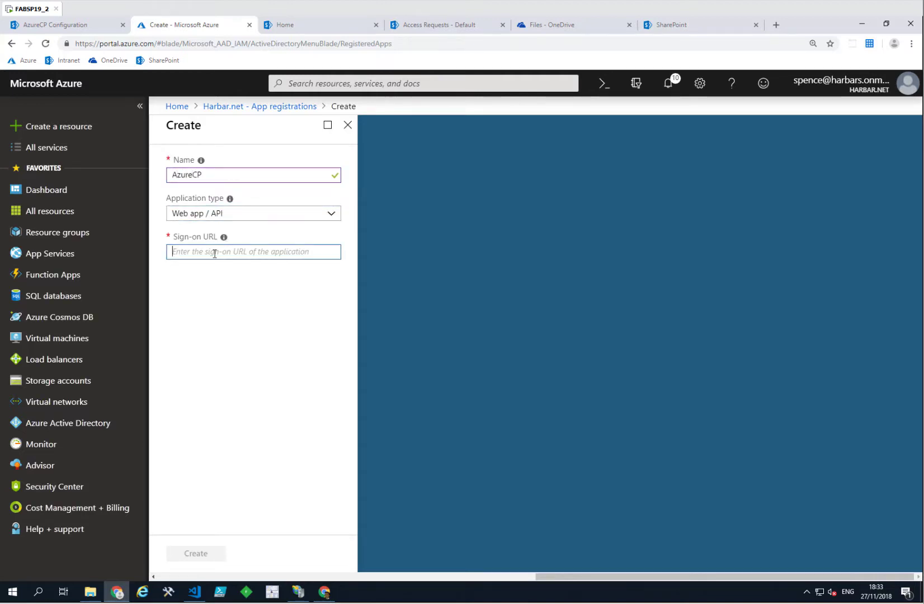
text(http://fake)
click(198, 472)
click(202, 553)
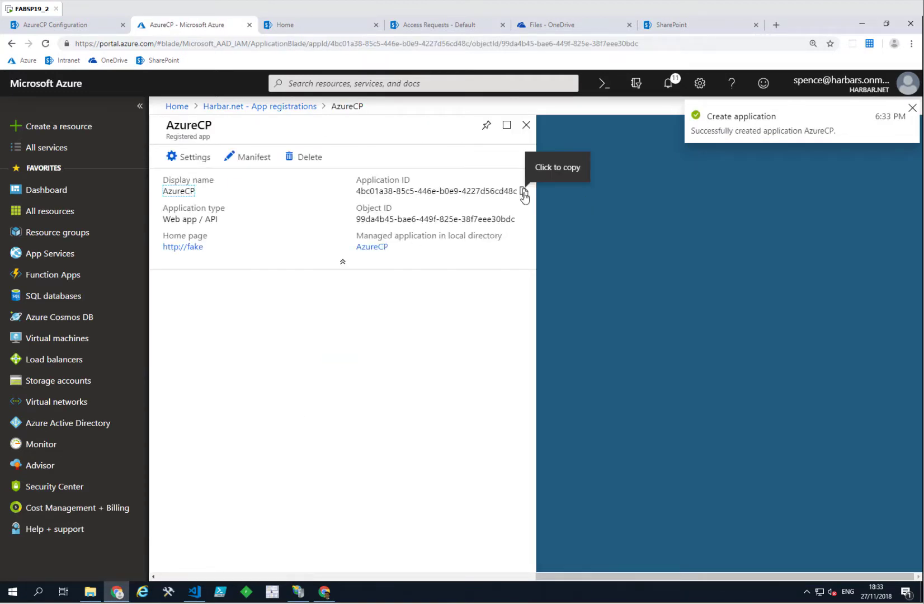
Copy the AzureCP registration's application ID into the new tenant's Application ID field in the AzureCP configuration.
click(524, 192)
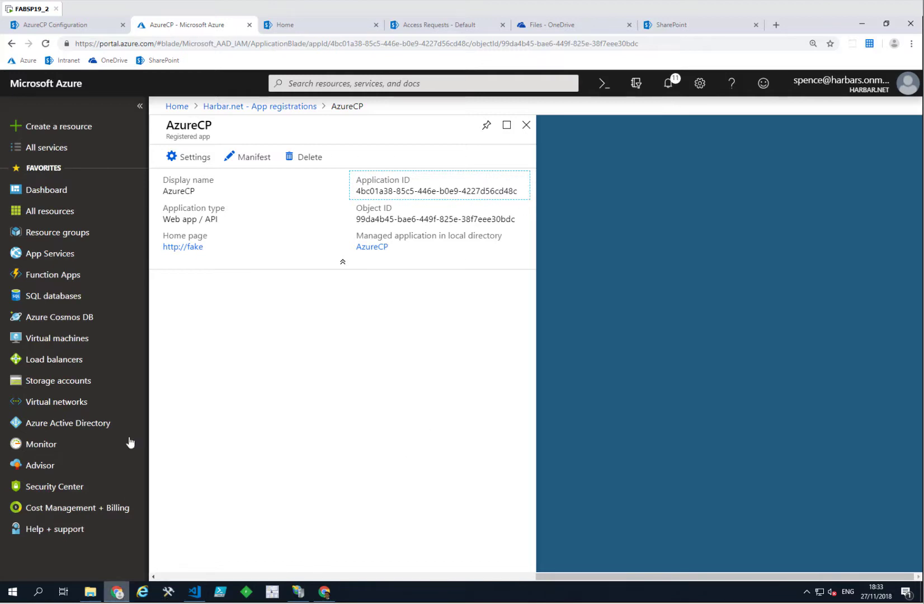
click(79, 31)
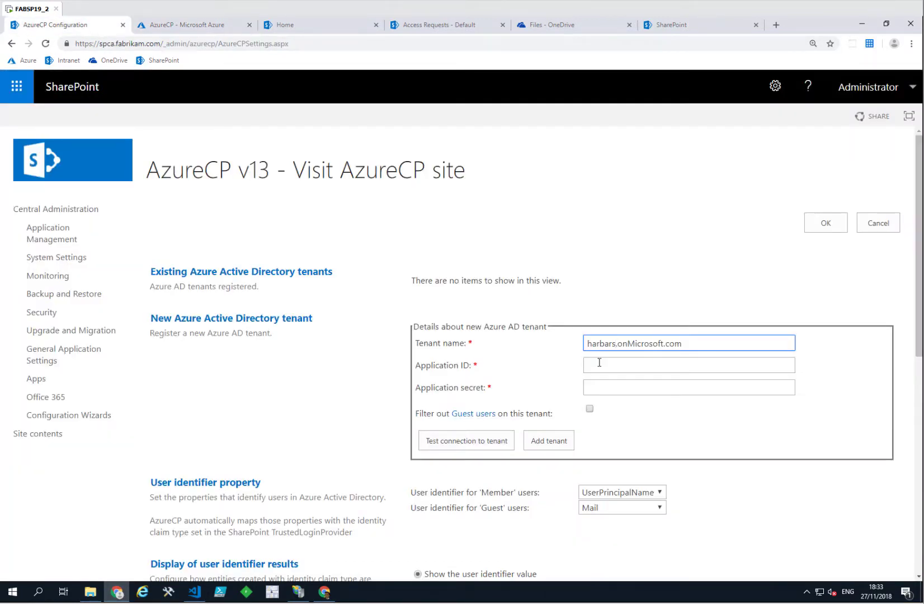
click(599, 362)
text(4be01a38-85c5-446e-b0e9-4227d56cd48c)
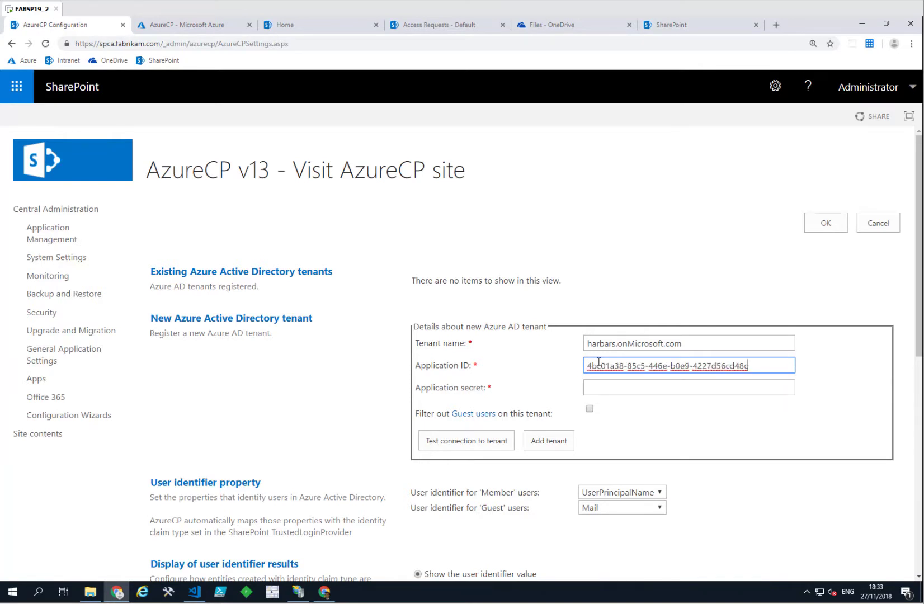
In the Azure portal, leave the AzureCP registration with only the Read directory data application permission for Windows Azure Active Directory, and grant the permissions.
click(189, 23)
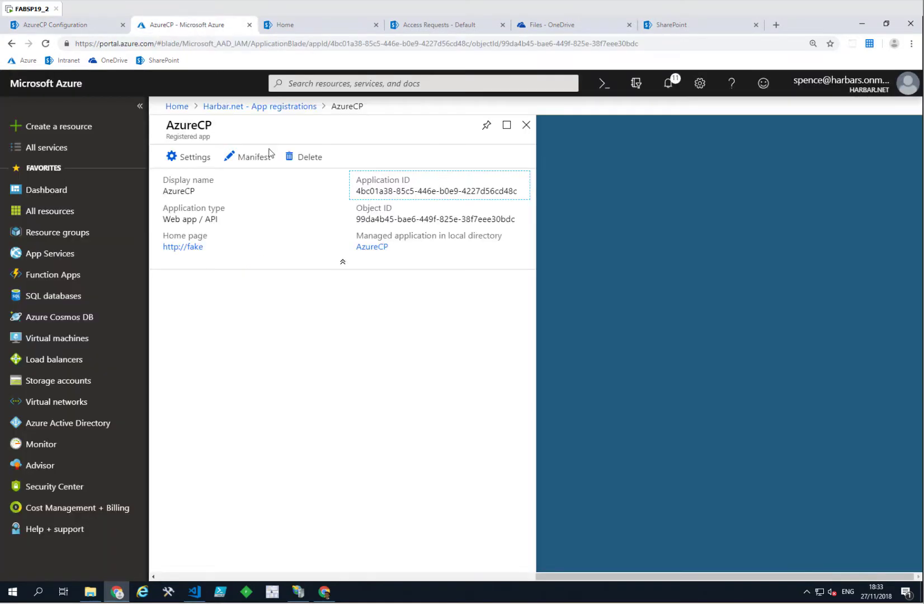
click(180, 159)
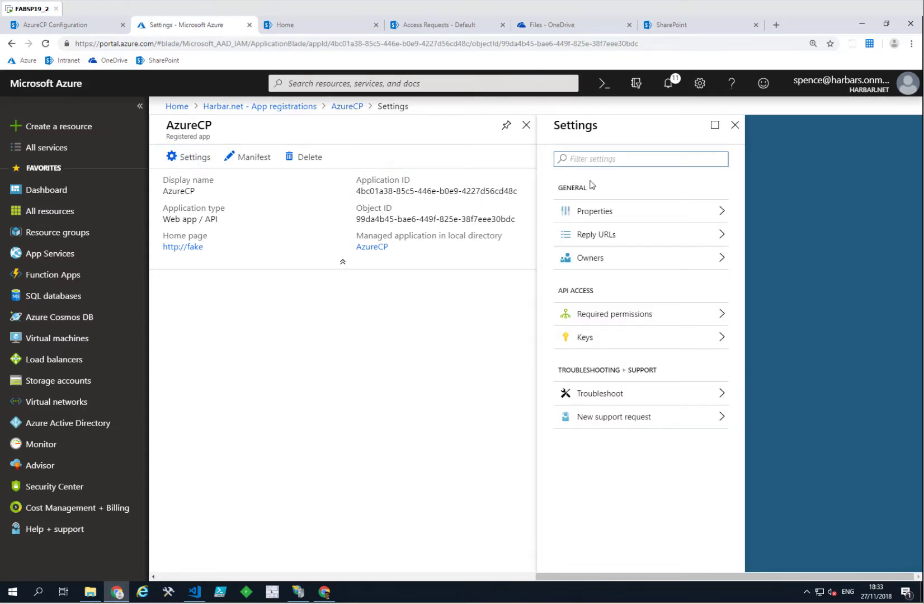
click(614, 315)
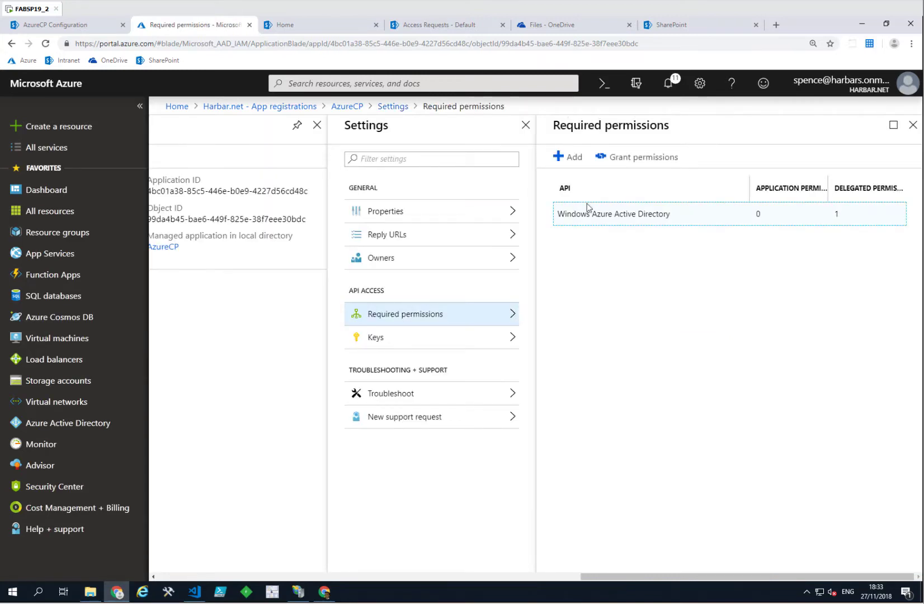
click(595, 220)
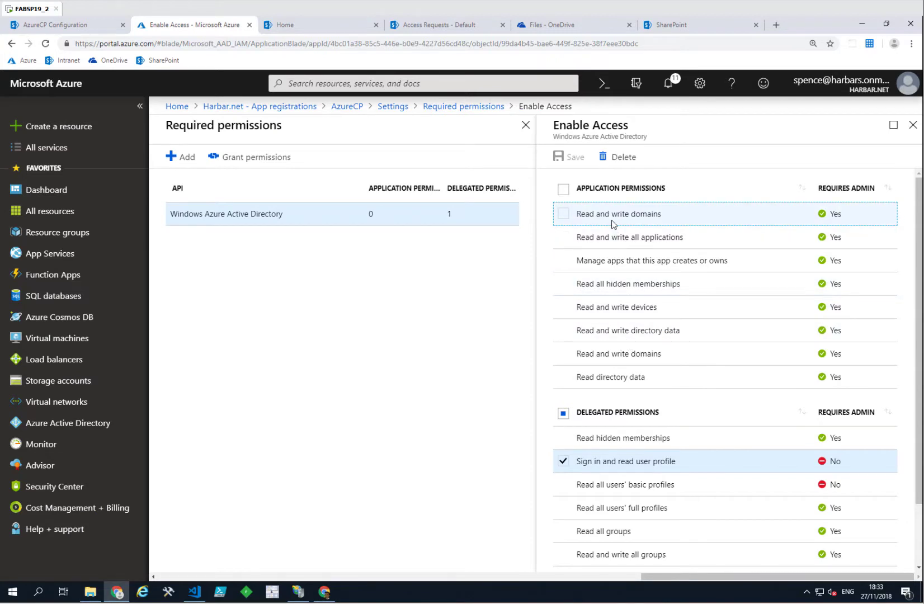
click(564, 378)
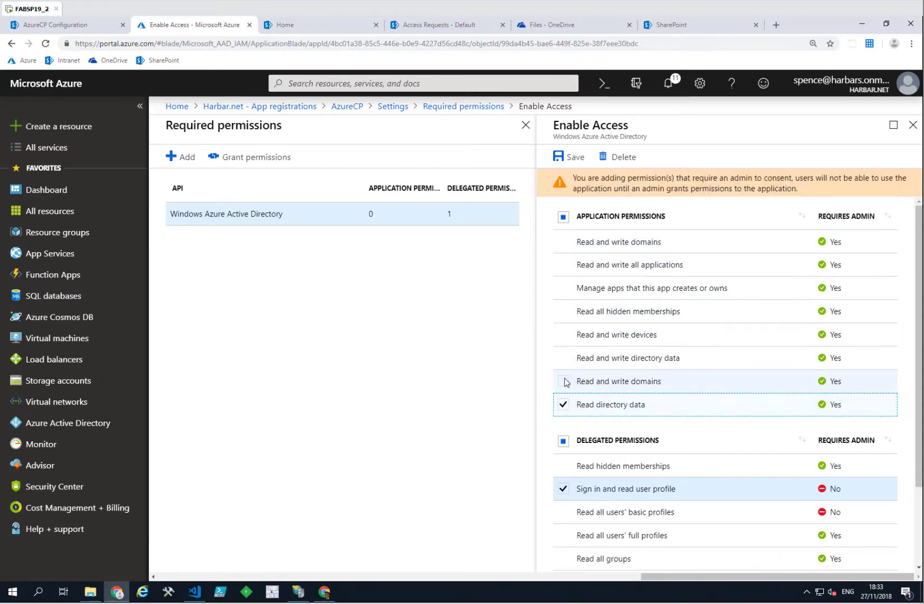
click(562, 490)
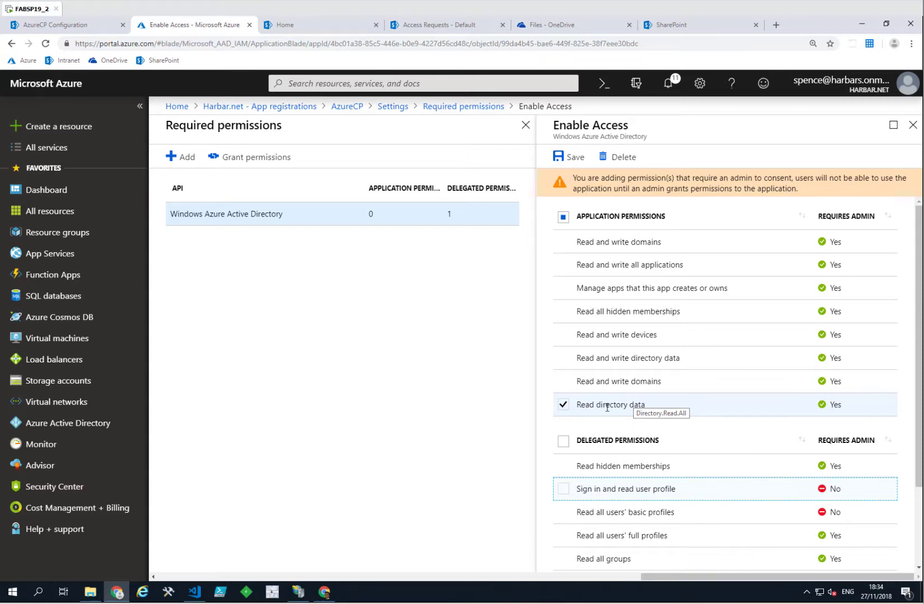
click(570, 162)
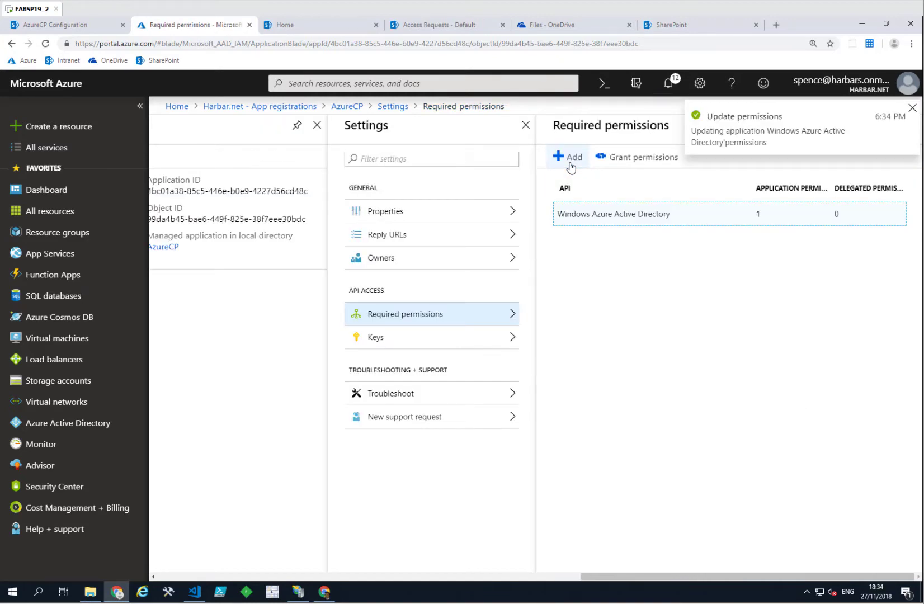
click(636, 159)
click(584, 233)
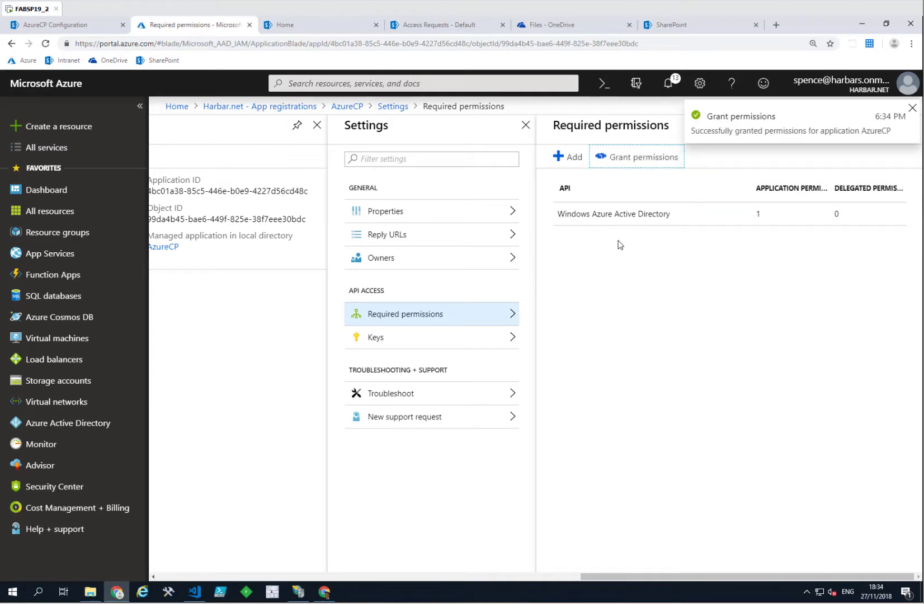
Create and save a password key for the AzureCP registration, described as AzureCP for SP and expiring in 2 years.
click(430, 349)
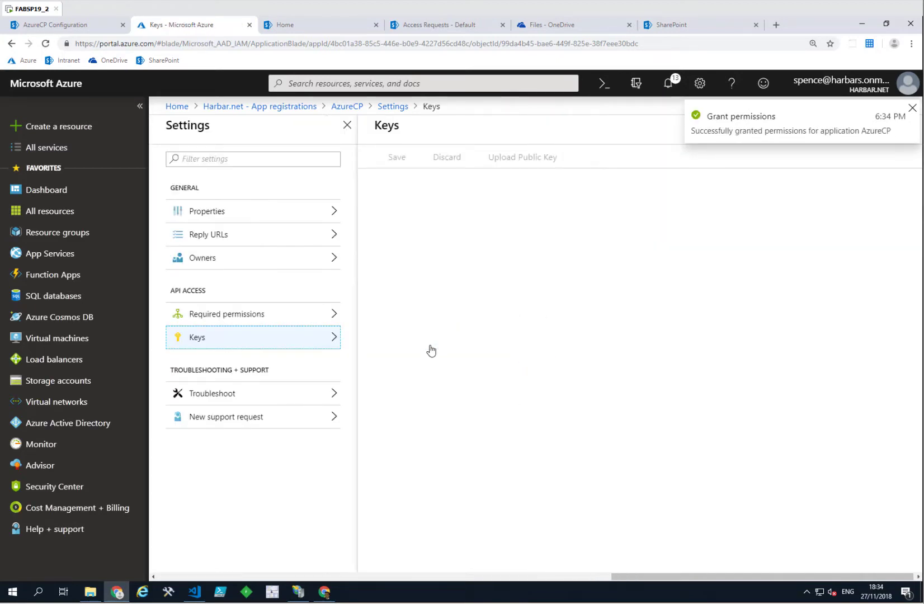
click(409, 272)
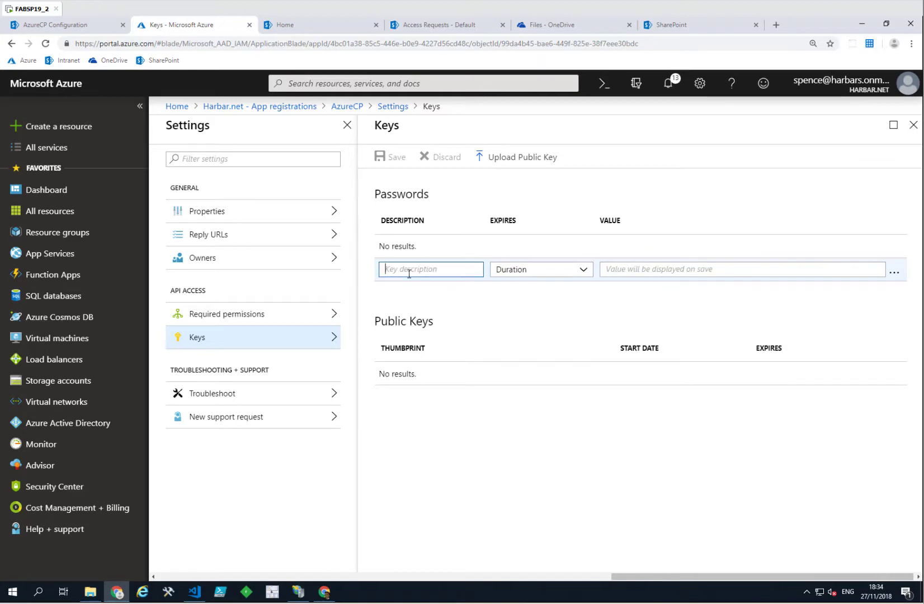
text(zureCP)
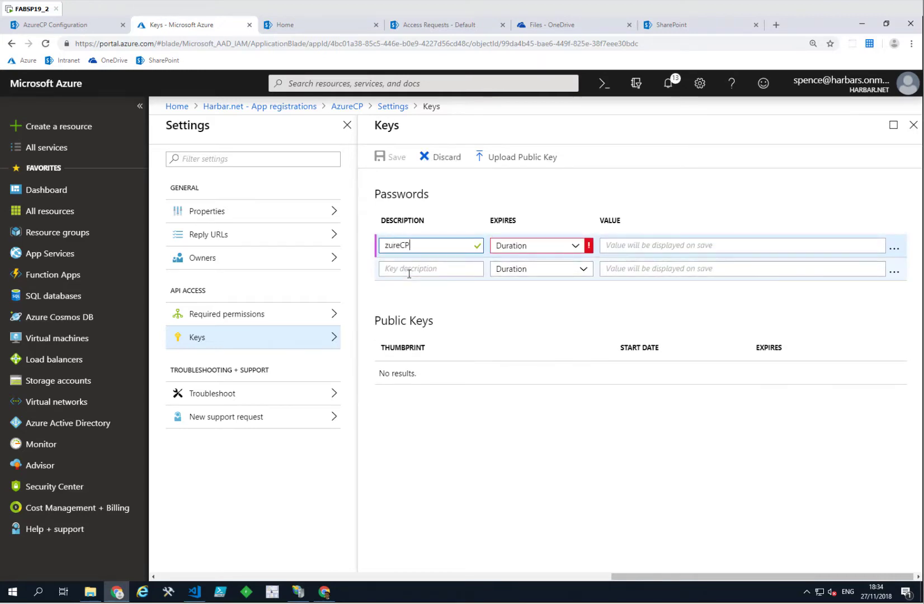
key(BackSpace)
key(BackSpace)
key(BackSpace)
key(BackSpace)
text(AzureCP for SP)
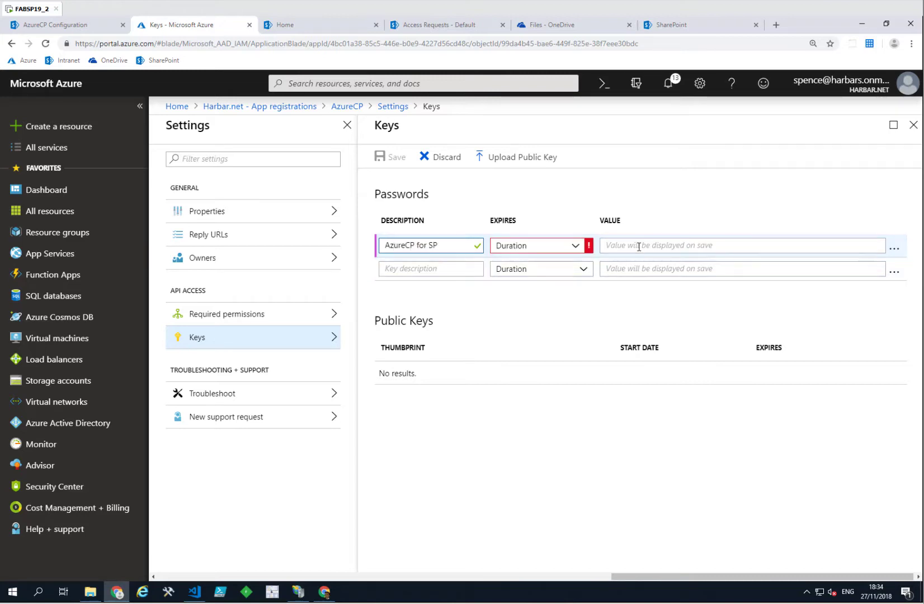
click(571, 248)
click(546, 301)
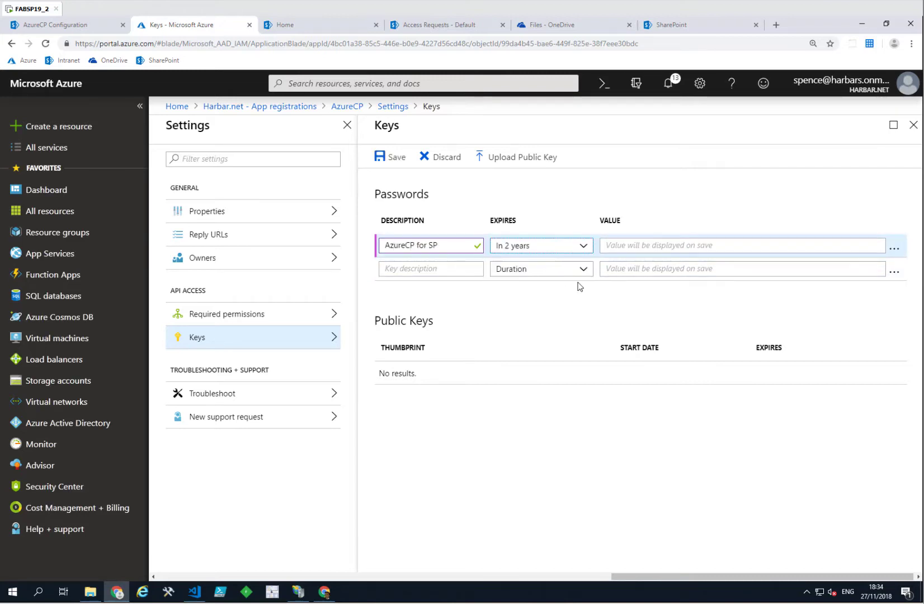
click(398, 158)
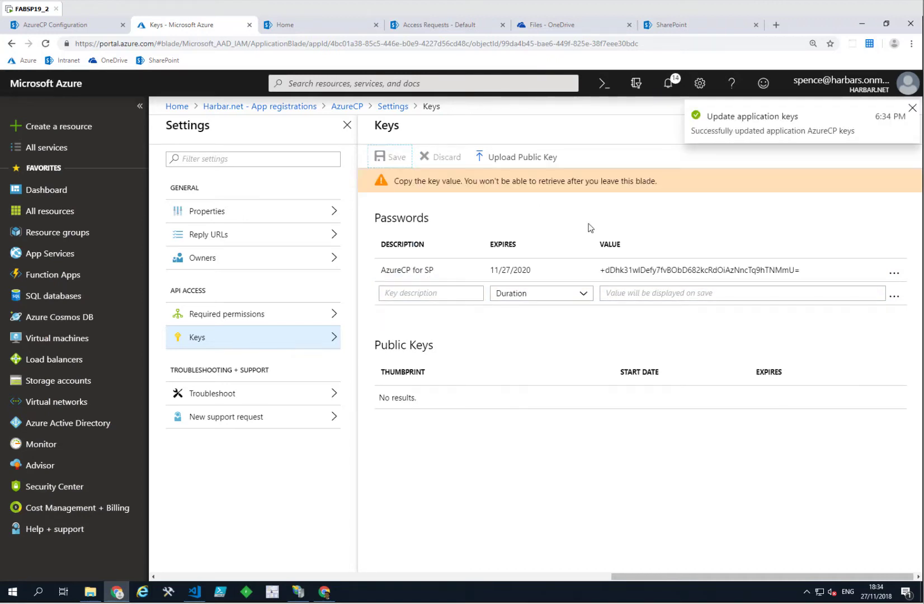
Copy the generated key value into the Application secret field of the AzureCP configuration and add the tenant.
drag(798, 270, 605, 273)
right_click(605, 273)
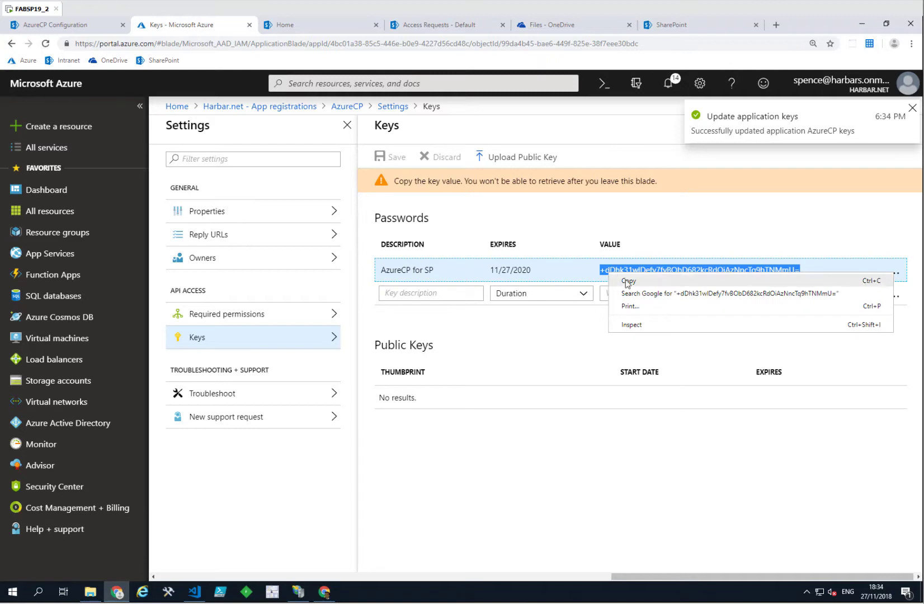
click(621, 280)
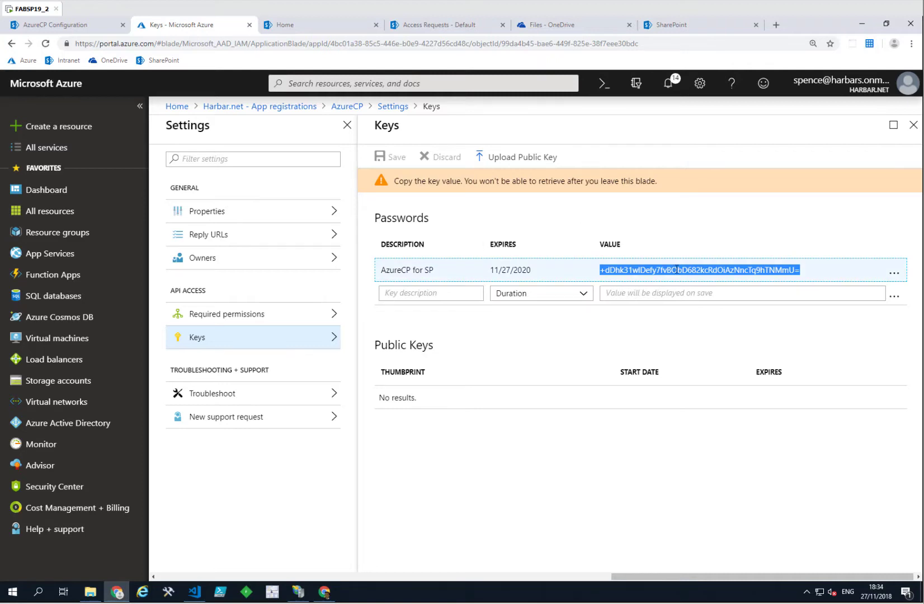
click(93, 24)
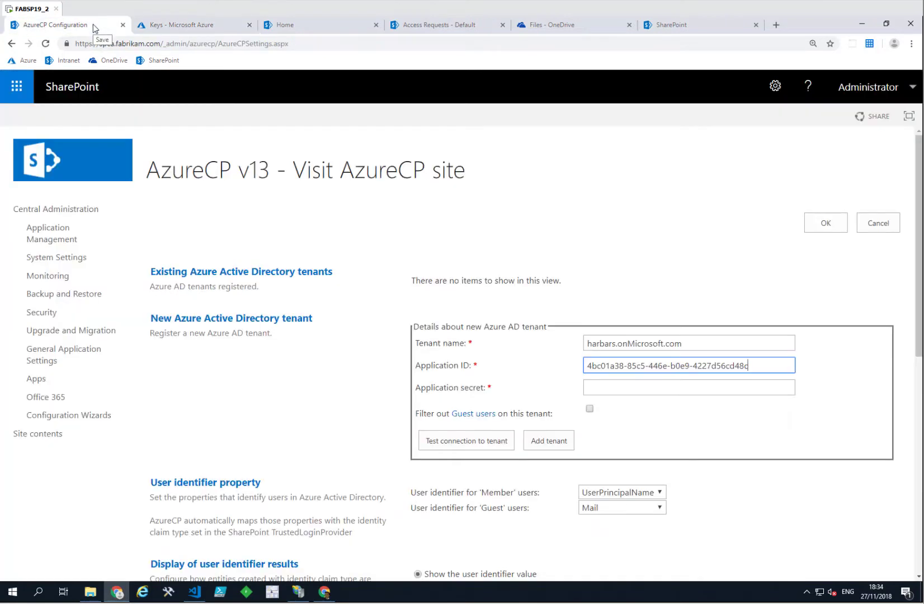
click(613, 393)
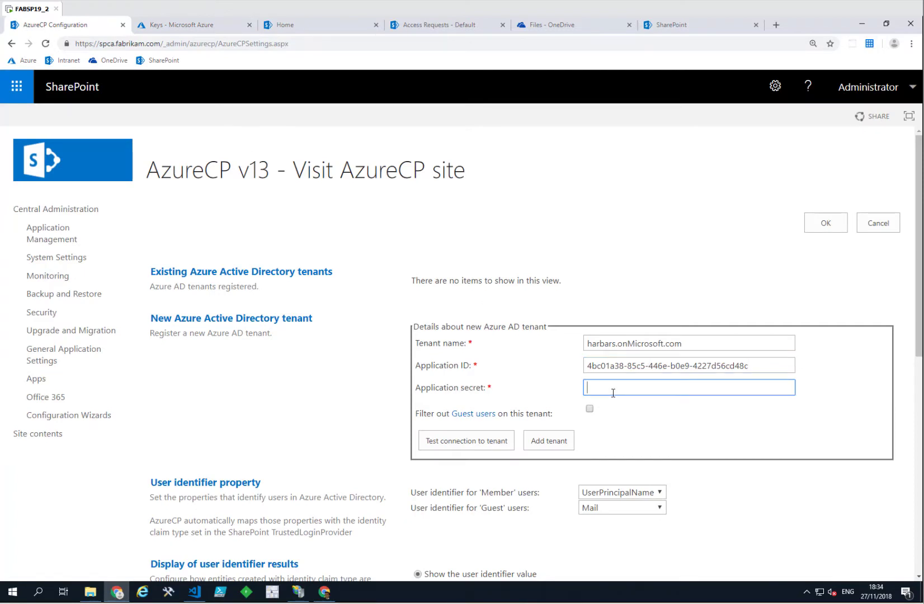
key(ctrl+v)
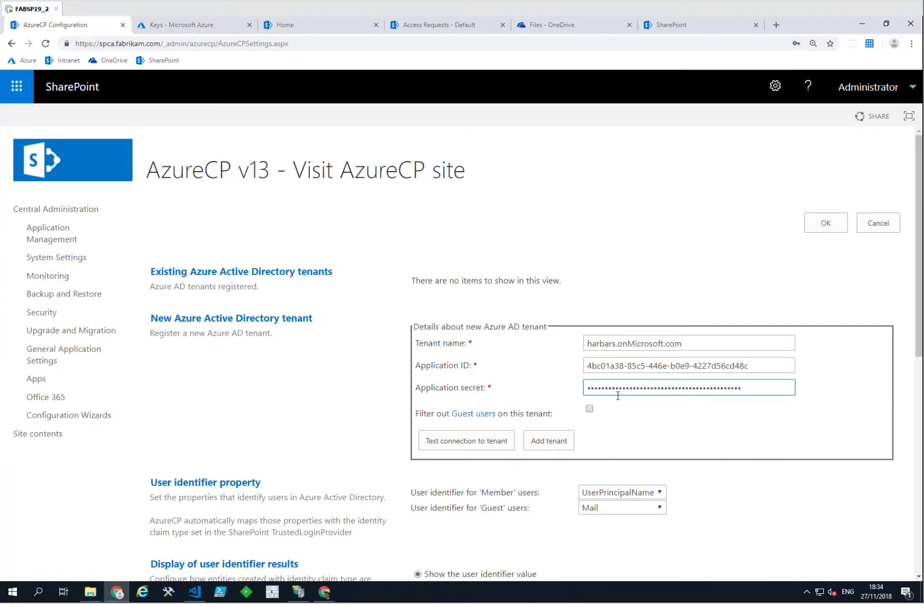
click(550, 449)
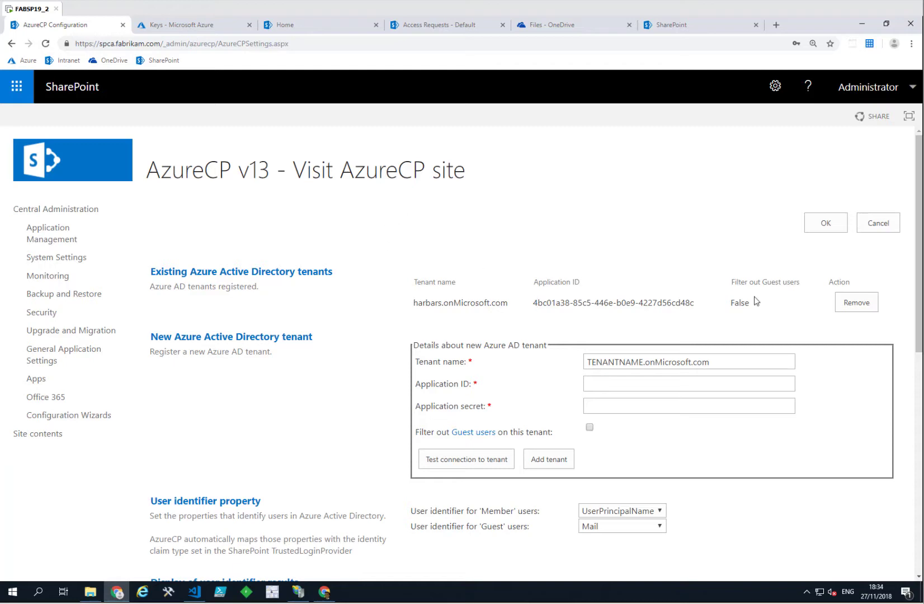
Save the AzureCP global configuration with its default options, and review the claim types configuration table.
drag(915, 223, 922, 381)
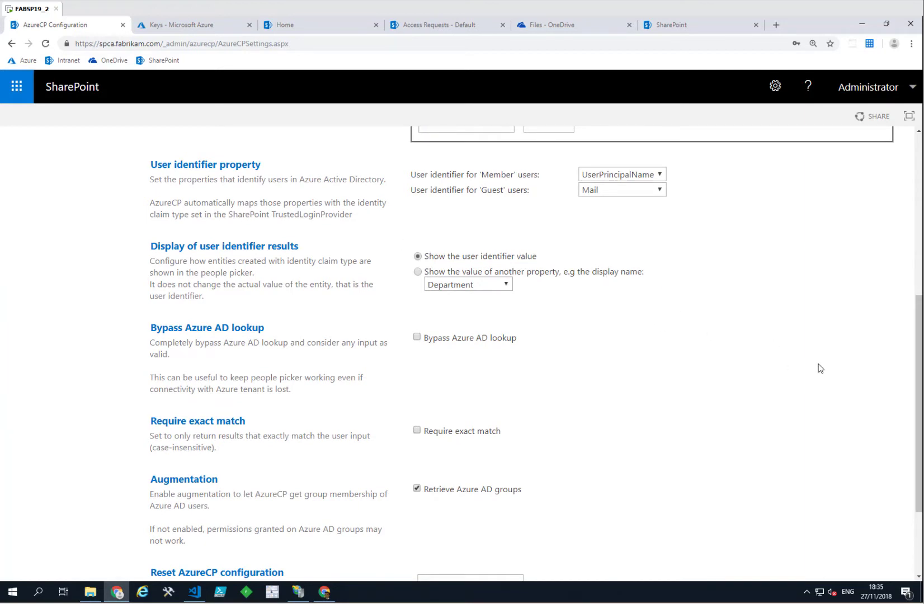
drag(919, 345, 919, 428)
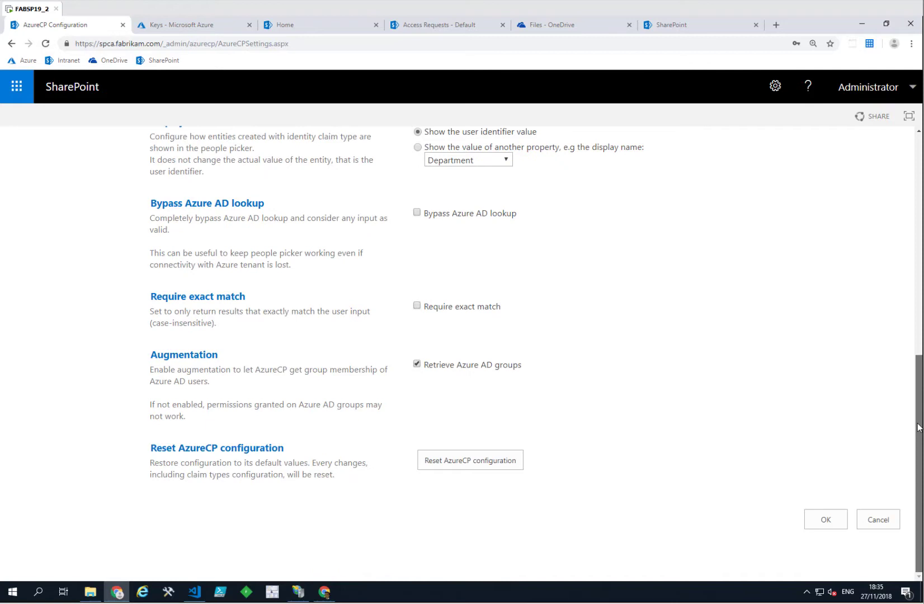
click(820, 521)
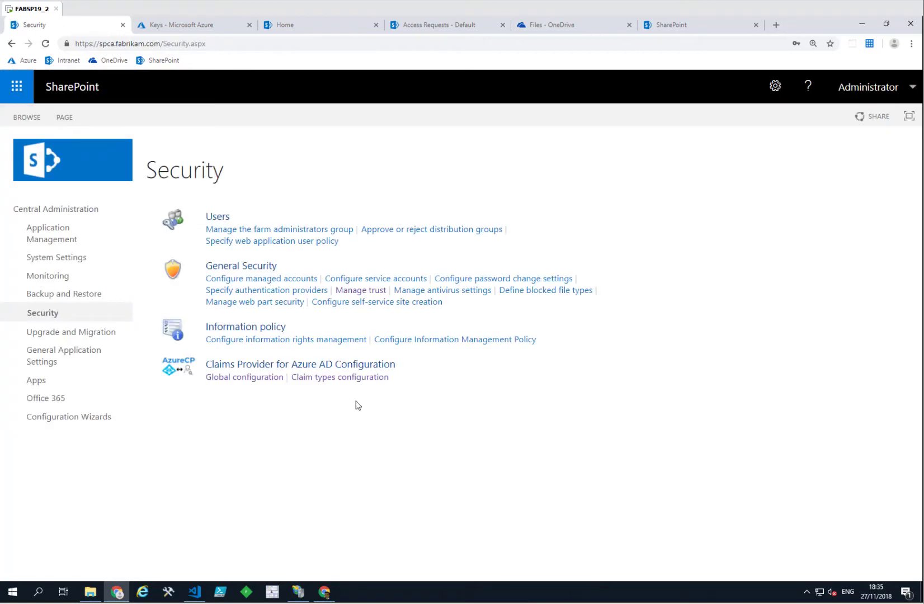
click(337, 384)
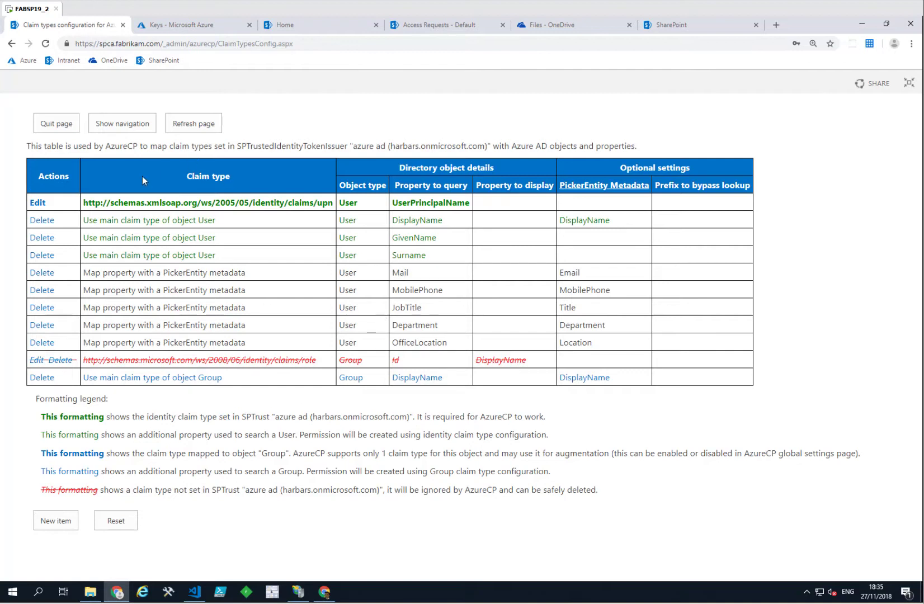
click(65, 127)
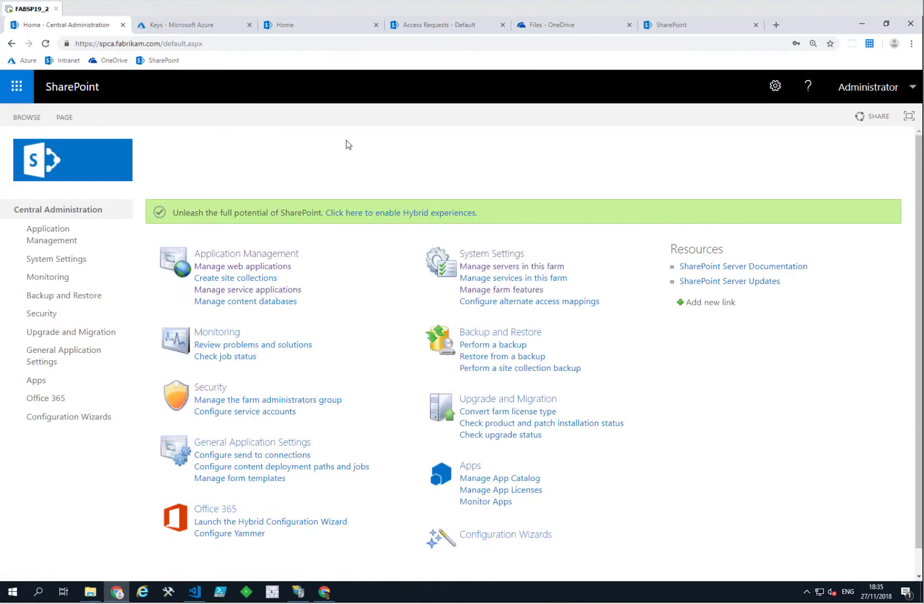
Go to the intranet site's permissions page and open the Intranet Members group.
click(308, 28)
click(538, 209)
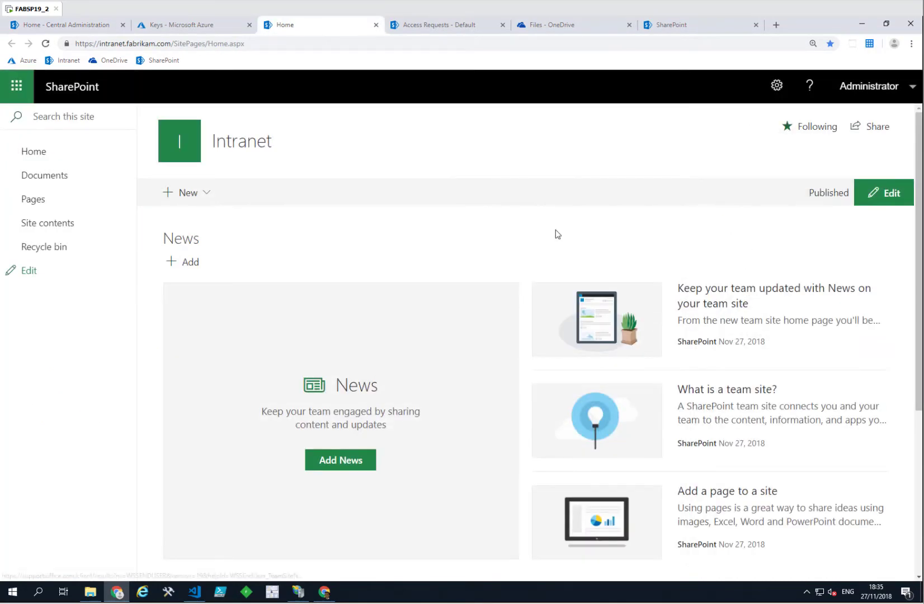
click(452, 29)
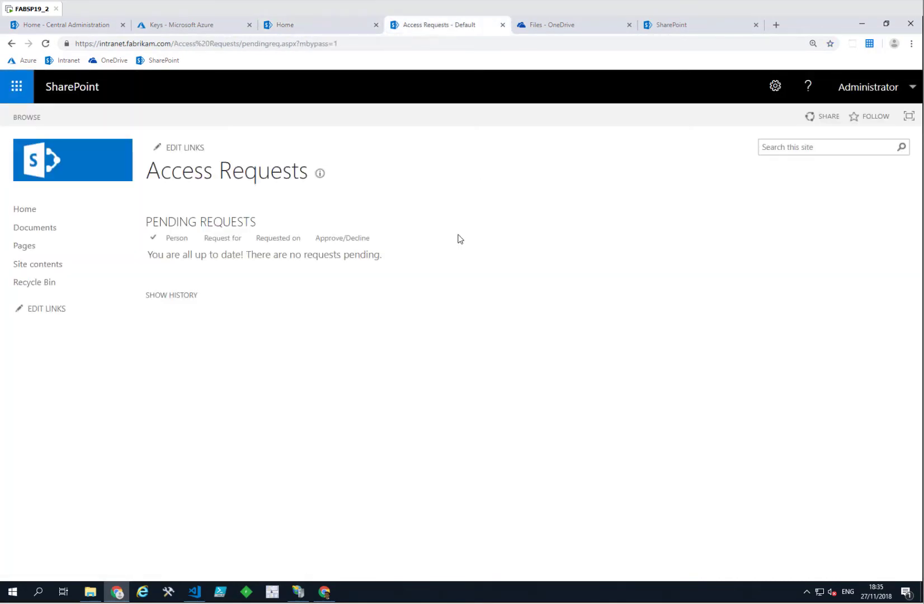
click(10, 44)
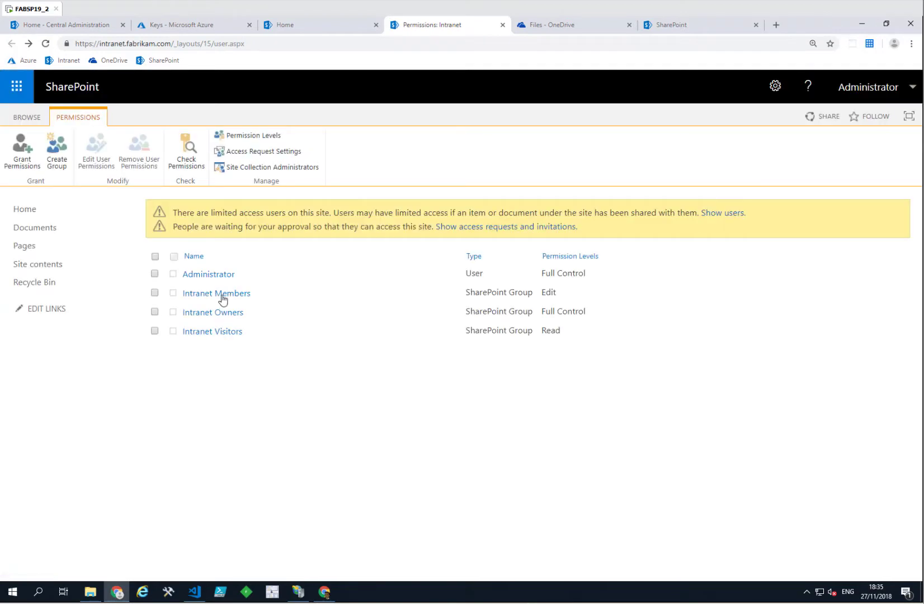
click(222, 300)
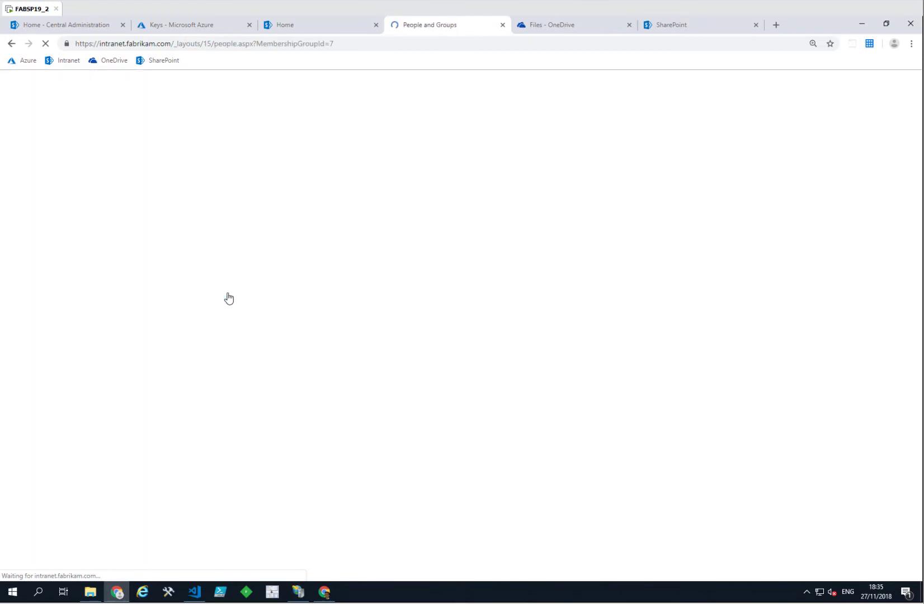
Test the people picker for adding users to Intranet Members by searching for three people by name, and close it without sharing.
click(182, 215)
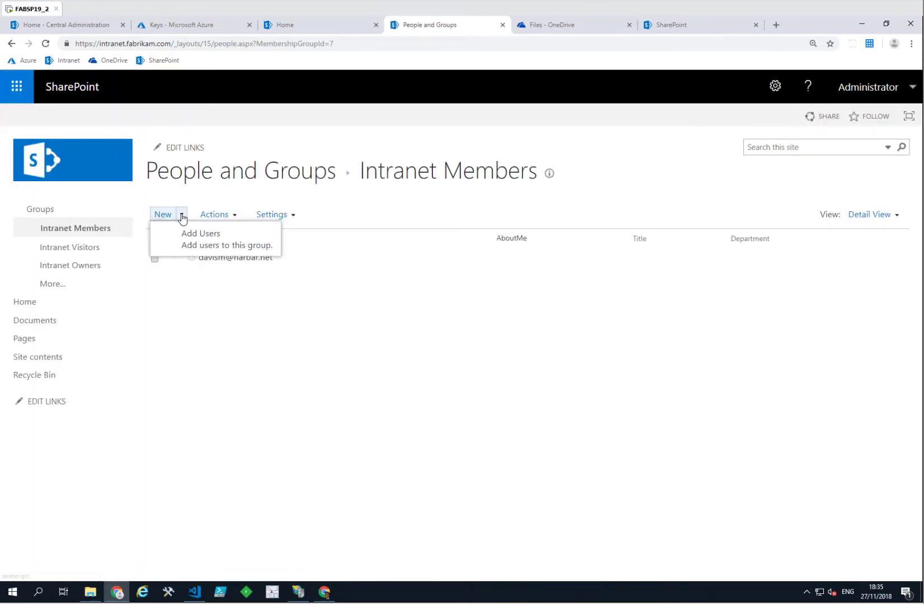
click(192, 239)
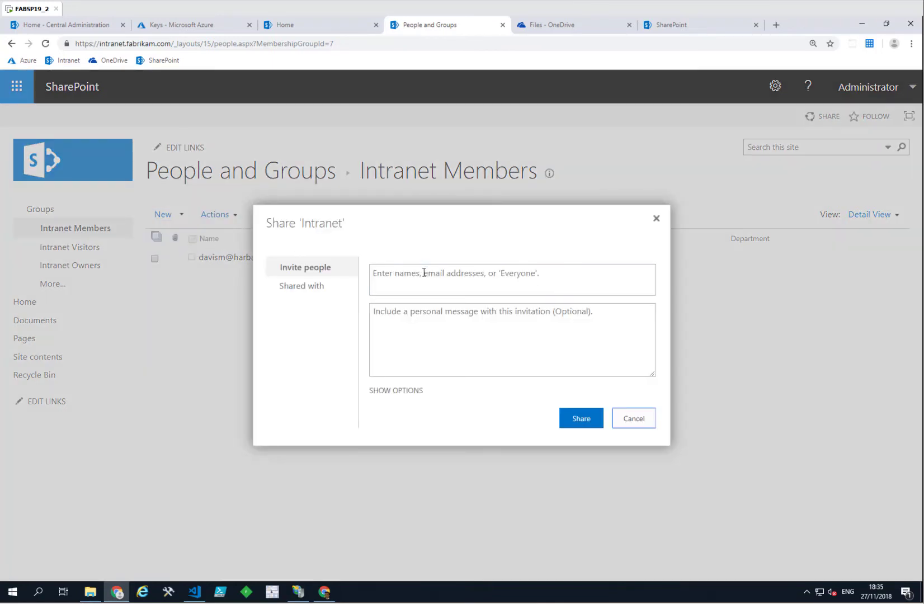
click(421, 273)
text(Hans)
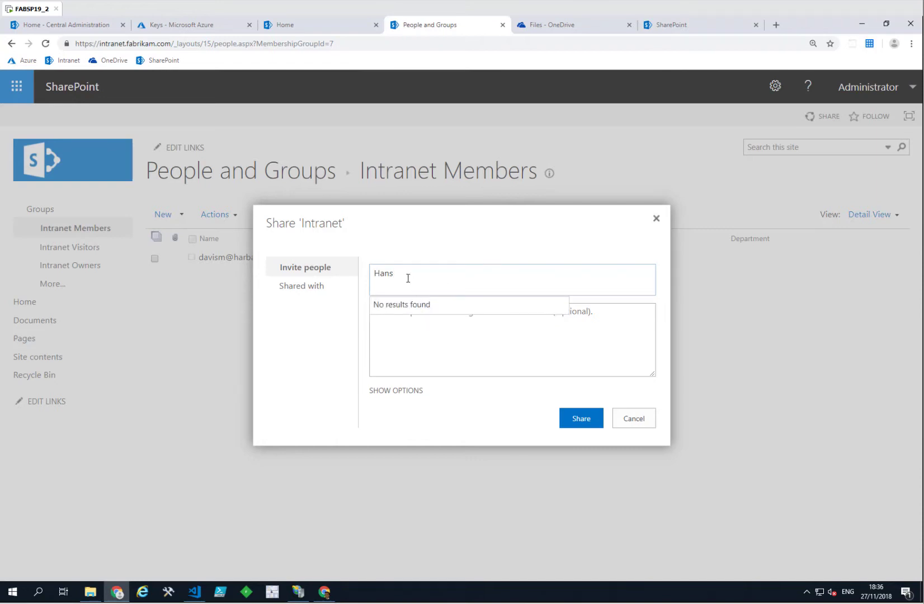
drag(406, 277, 361, 274)
text(Duke)
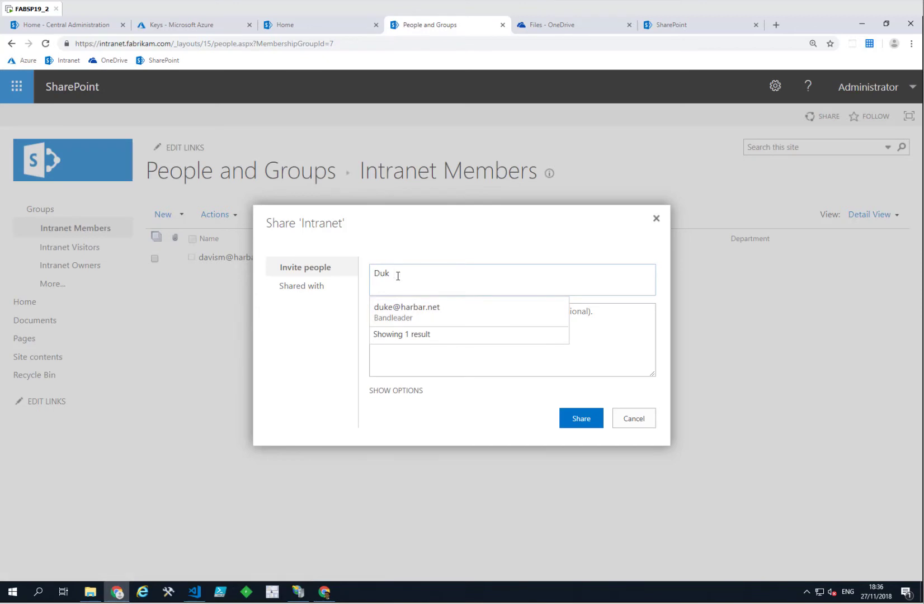
key(BackSpace)
key(BackSpace)
key(BackSpace)
text(miles)
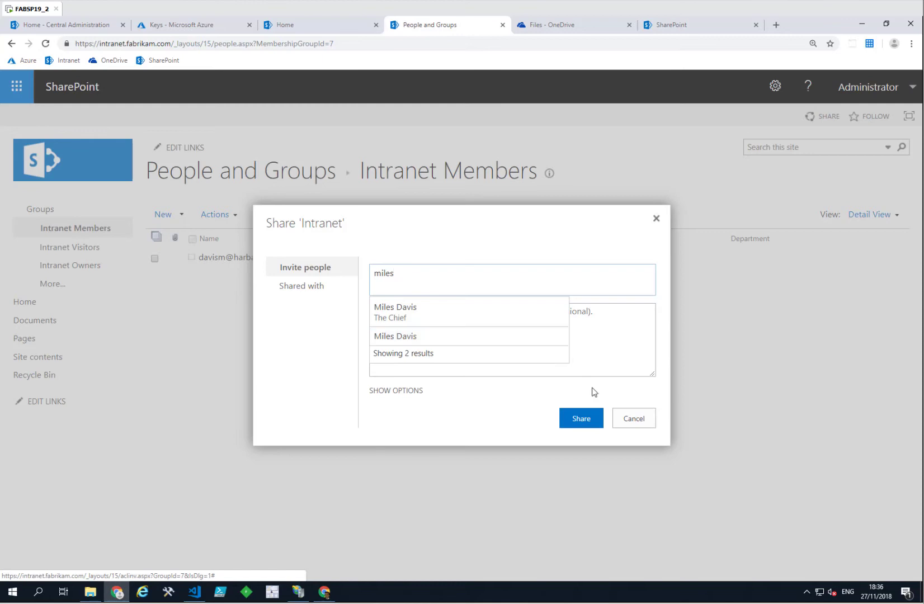
click(621, 420)
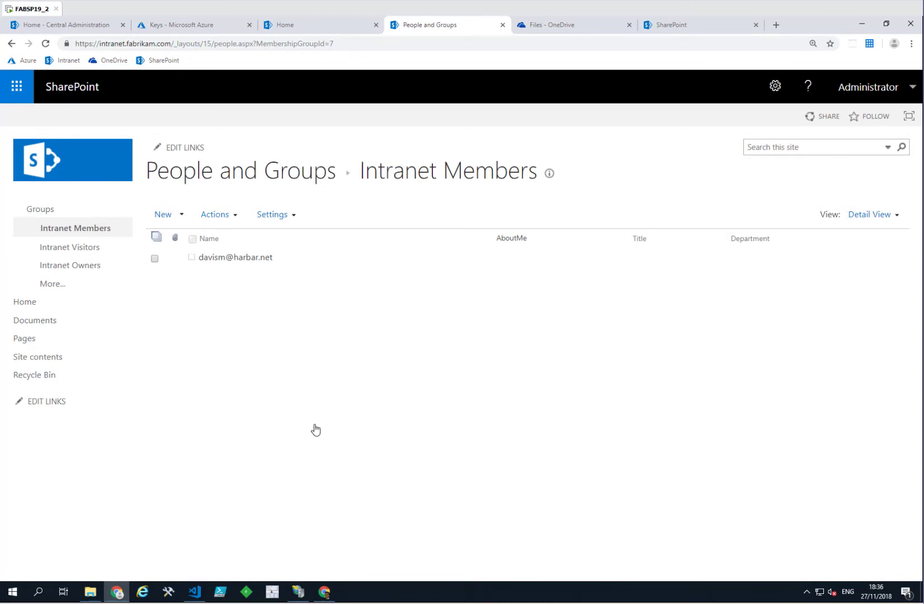
Minimize the administrator's browser and the file window, and switch to the test user's Chrome session showing the OneDrive welcome page.
click(861, 24)
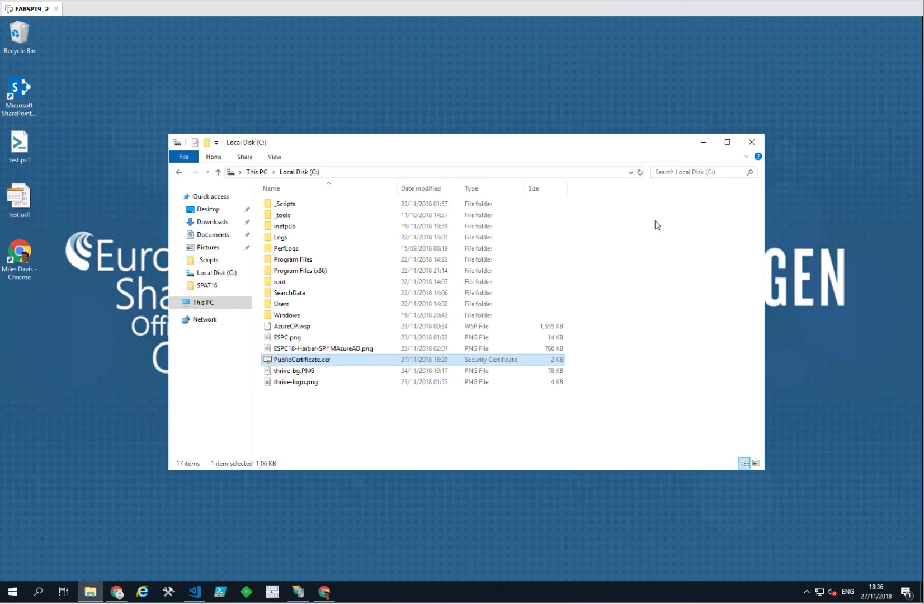
click(703, 142)
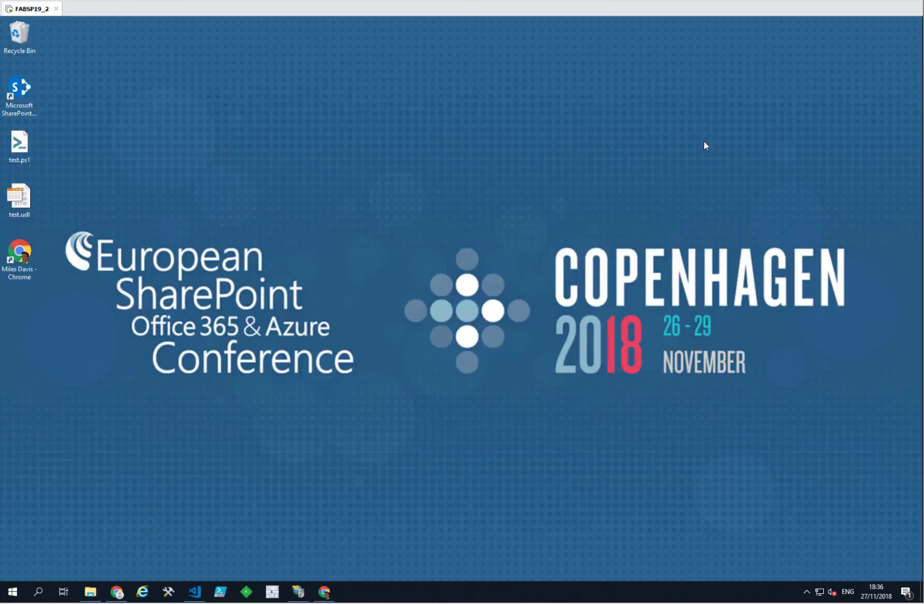
click(324, 591)
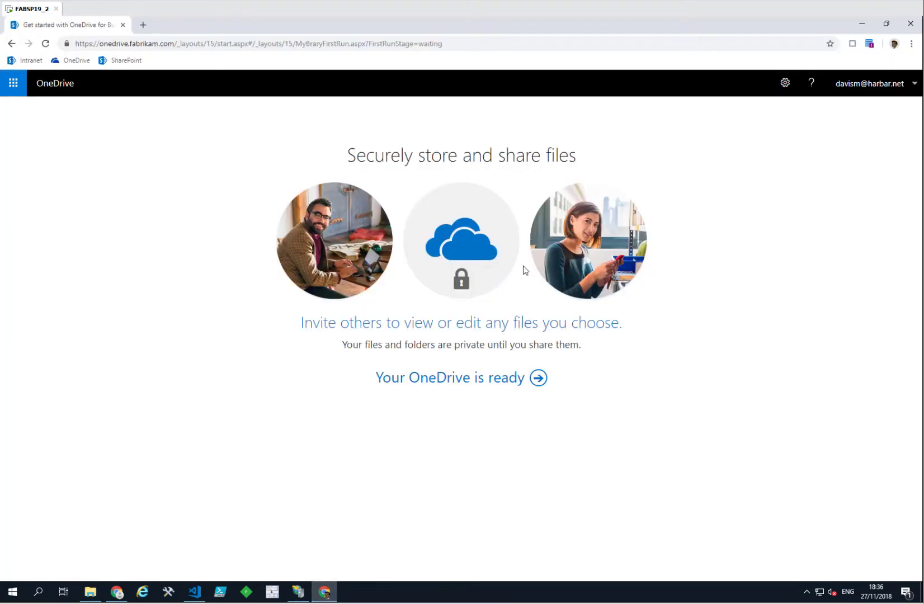
Open the test user's Azure AD Access Panel Applications page from the My Apps browser extension and launch the ESPC SharePoint on-premises app.
click(868, 48)
click(828, 188)
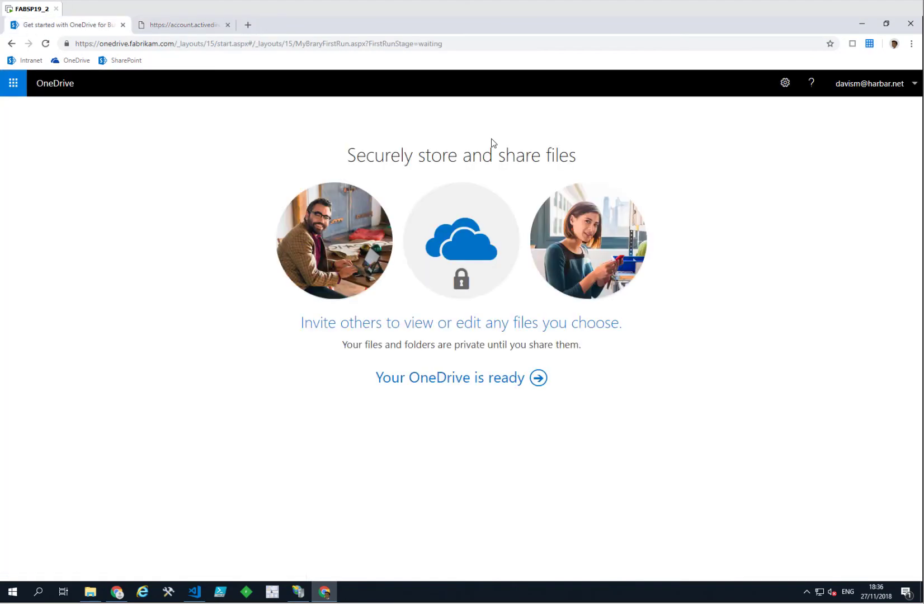
click(869, 43)
click(789, 139)
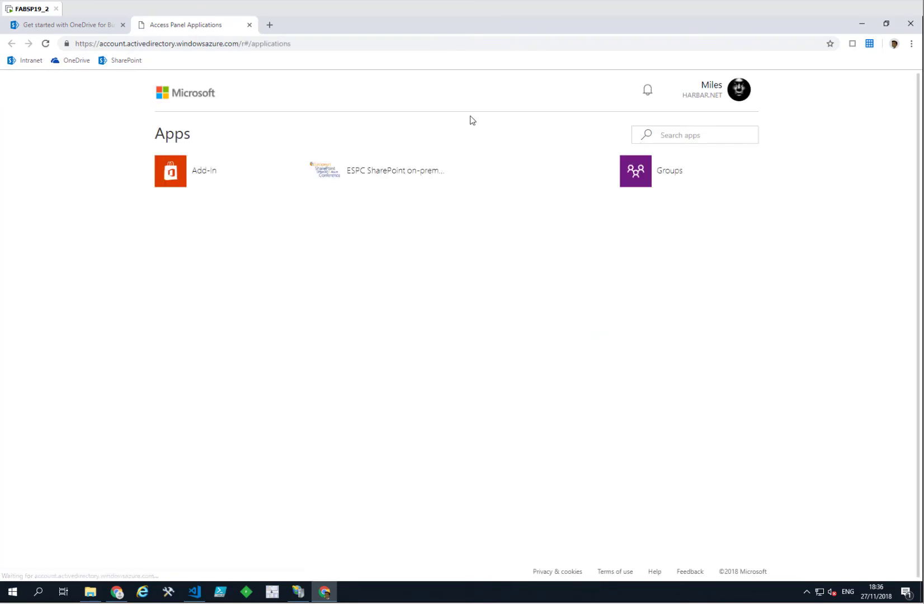
click(354, 178)
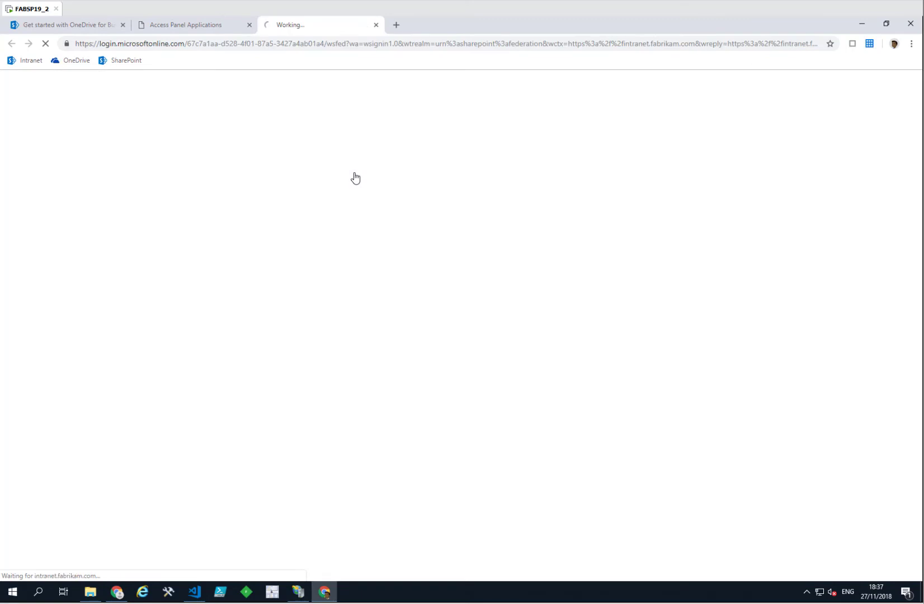